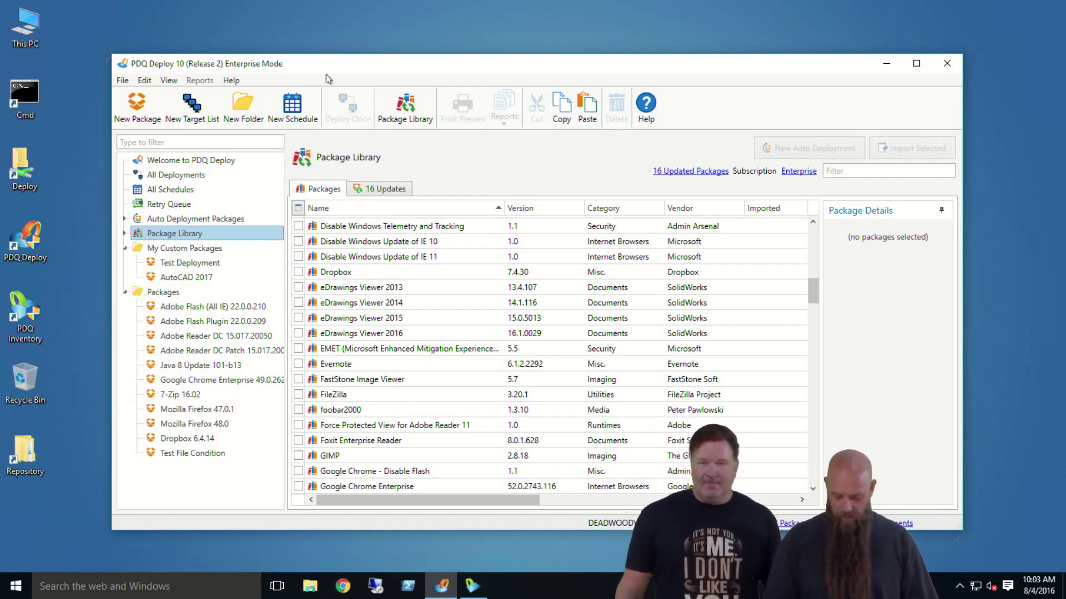
# - View the License and Auto Update Alerts pages of the preferences and close the preferences
pyautogui.hotkey('ctrl', ',')
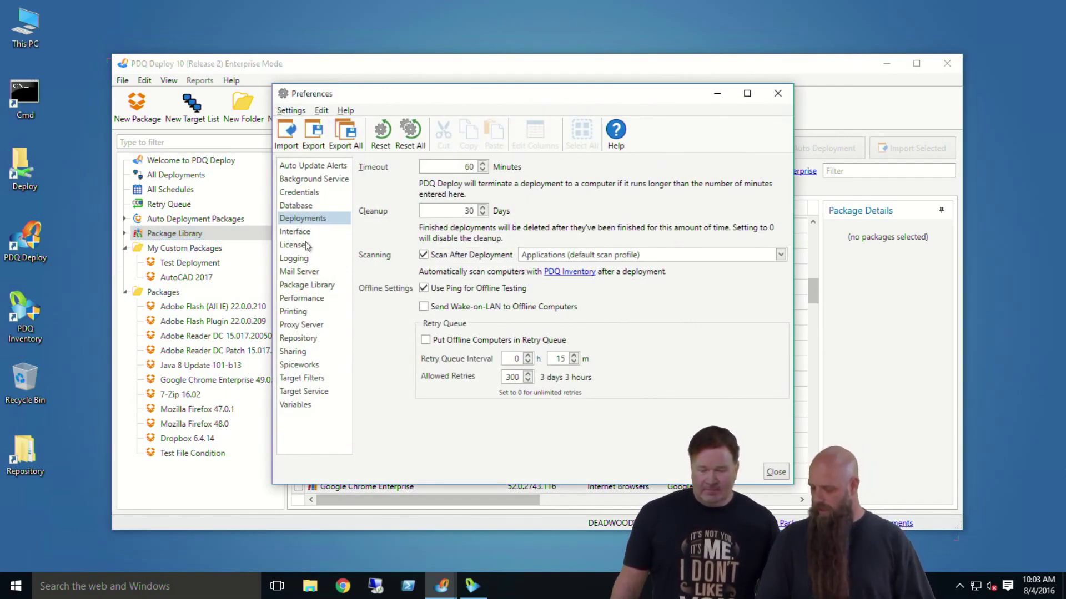
pyautogui.click(330, 247)
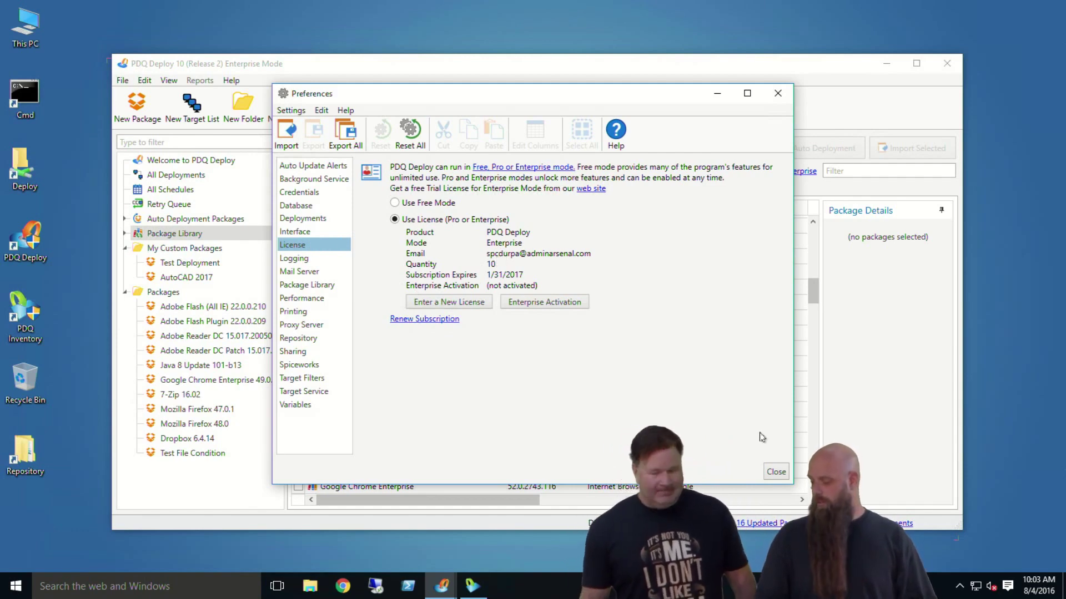
pyautogui.click(316, 166)
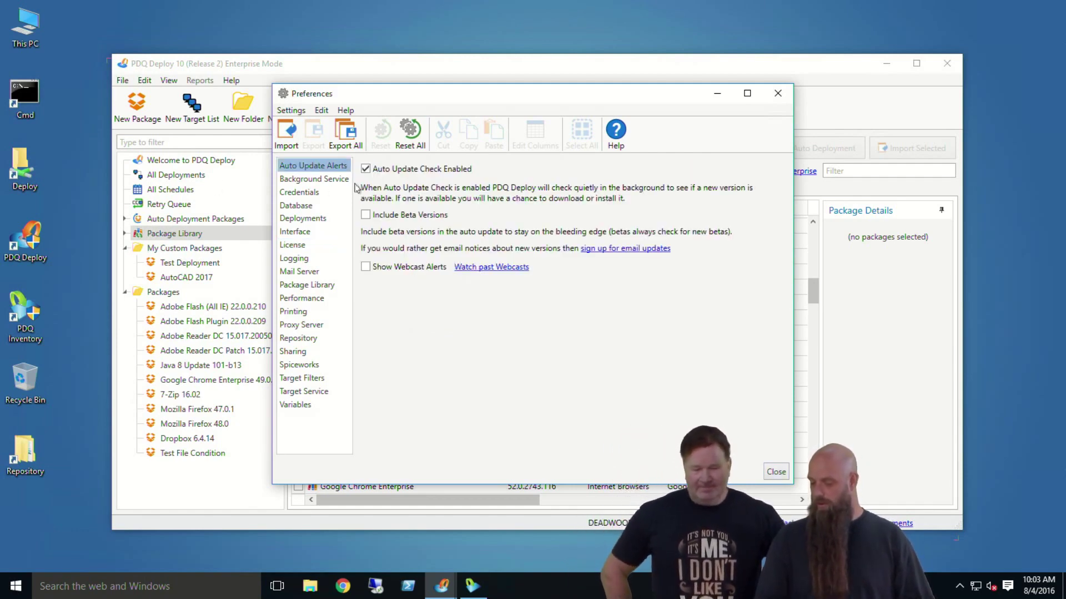
pyautogui.click(775, 473)
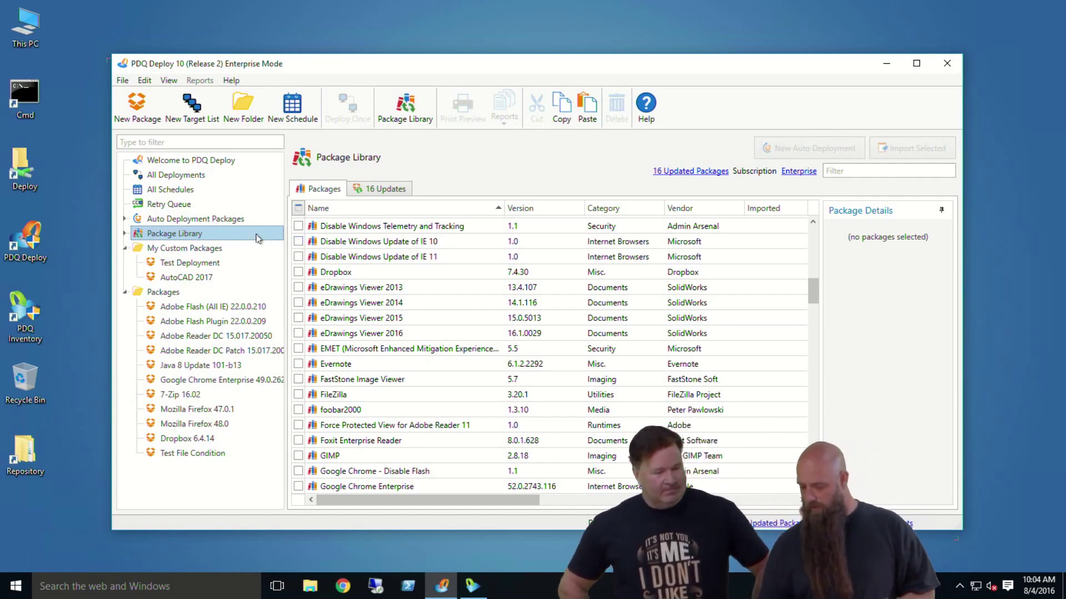
# - List all schedules and check the packages attached to the Firefox schedule
pyautogui.click(176, 190)
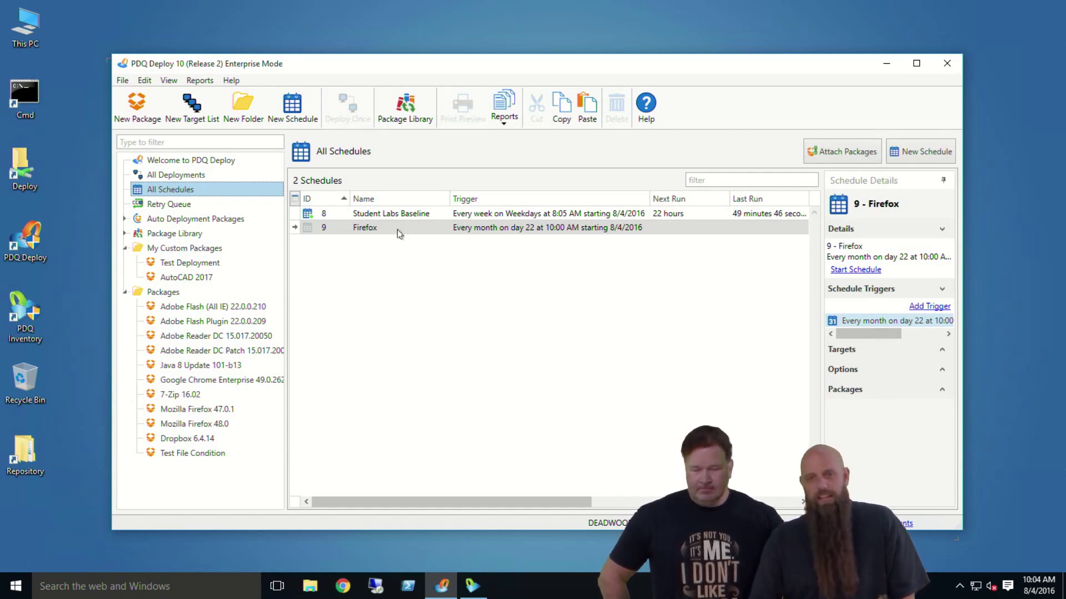
pyautogui.click(373, 227)
pyautogui.doubleClick(373, 227)
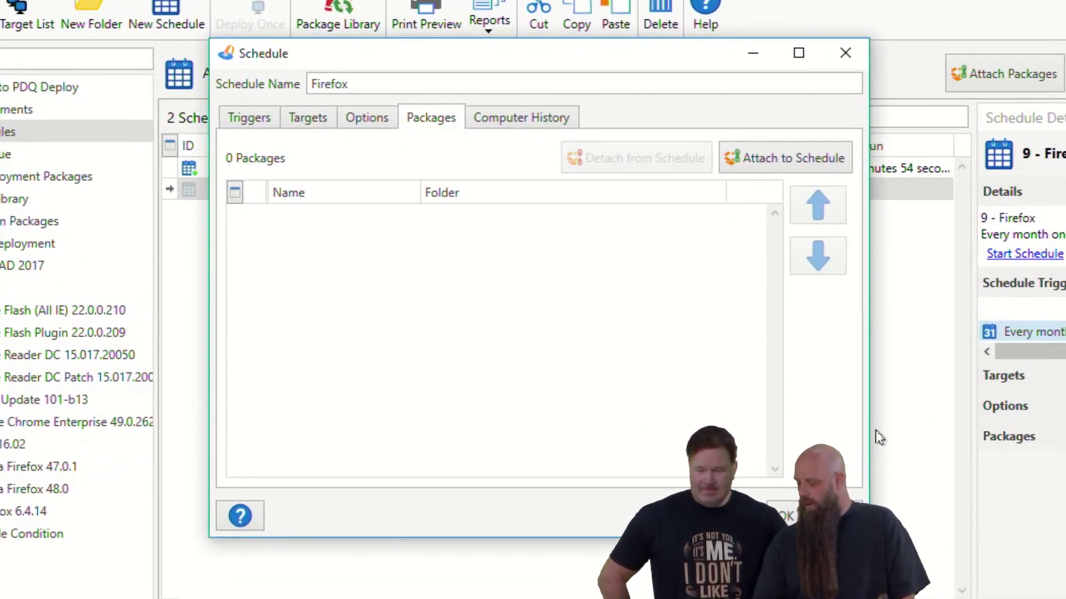
pyautogui.click(785, 516)
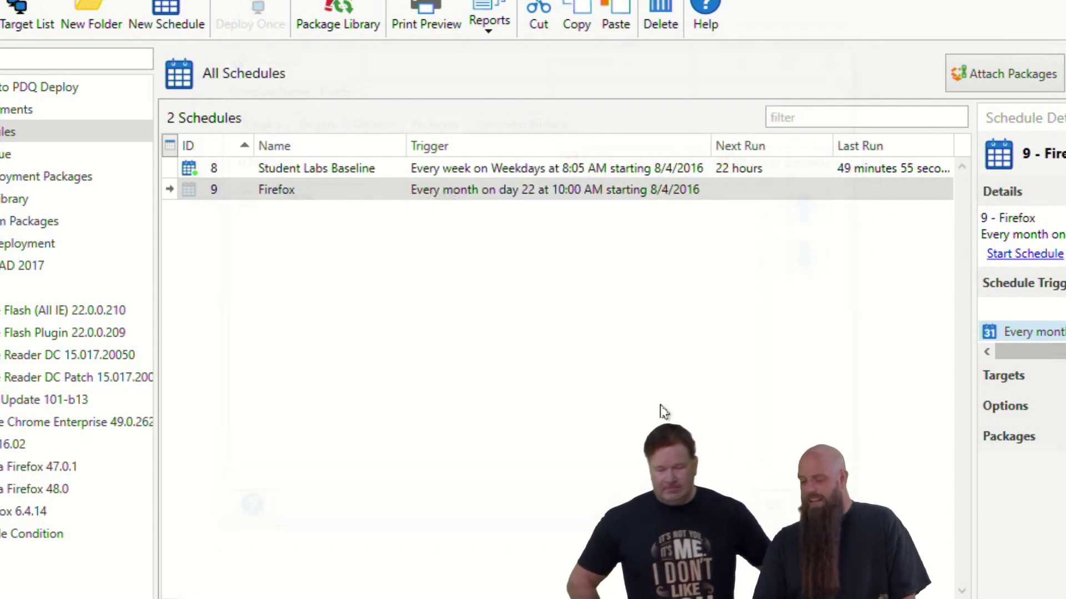
# - Delete the Firefox schedule and confirm the deletion
pyautogui.rightClick(280, 196)
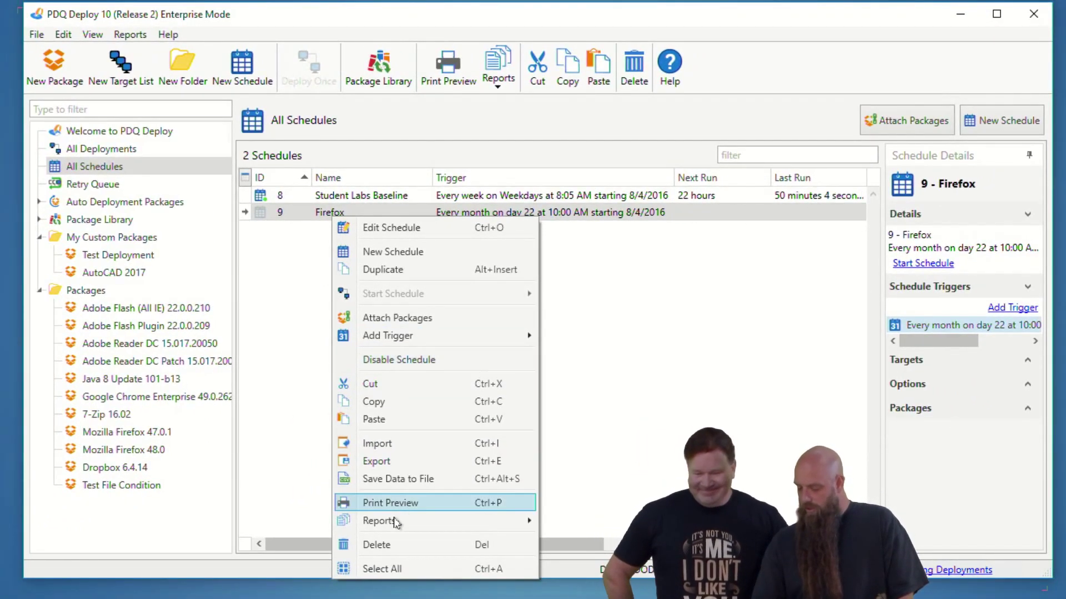
pyautogui.click(381, 545)
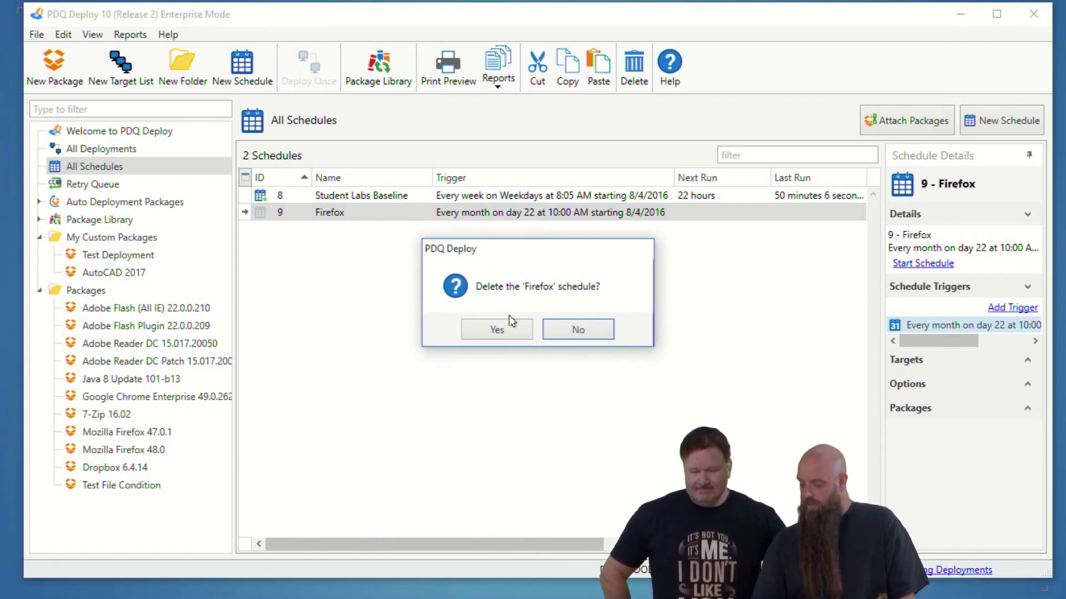
pyautogui.click(498, 330)
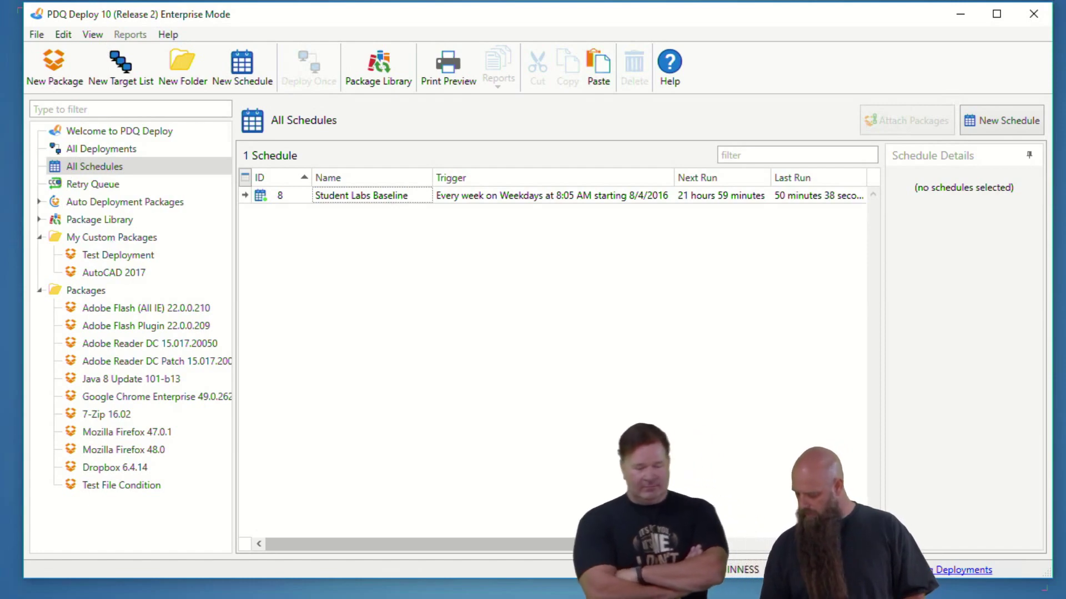
pyautogui.hotkey('alt', 'Tab')
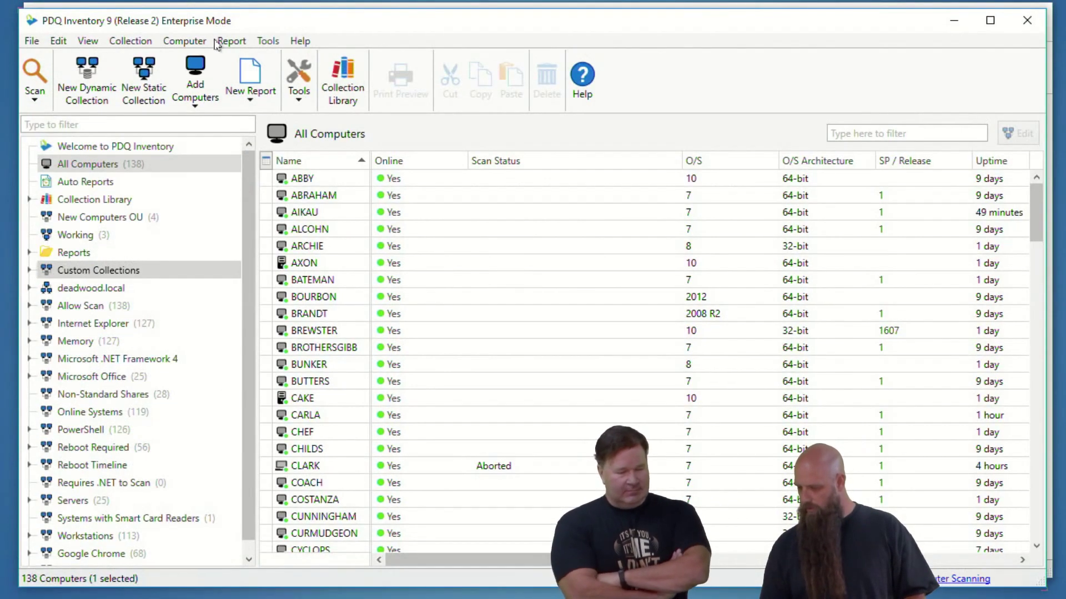
pyautogui.click(268, 41)
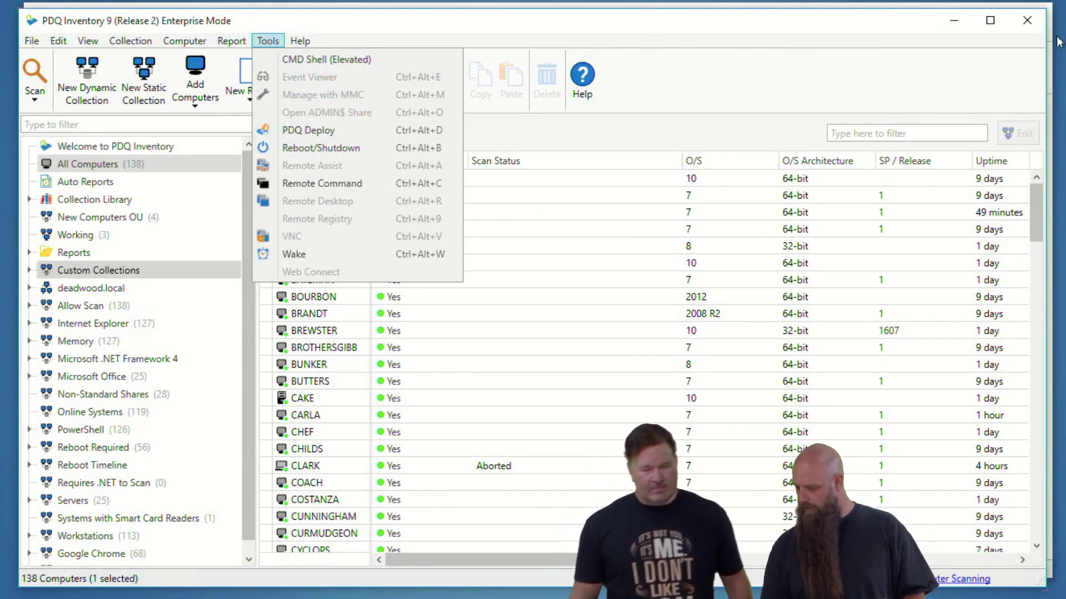
pyautogui.click(958, 22)
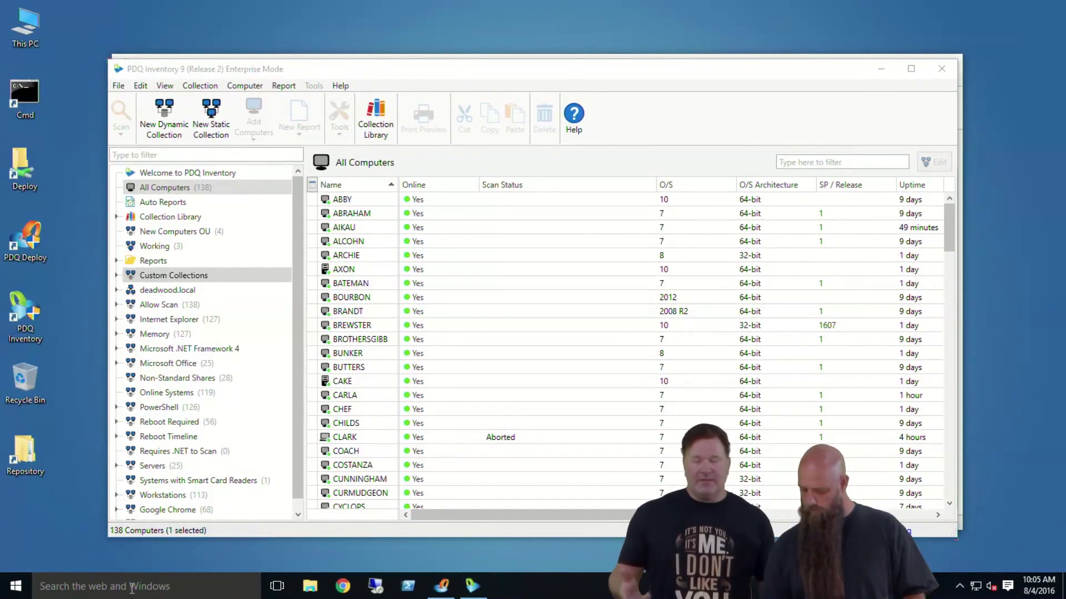
# - Open Active Directory Users and Computers, examine the New Computers OU under Deadwood Computers, and minimize the window
pyautogui.click(119, 586)
pyautogui.write('a')
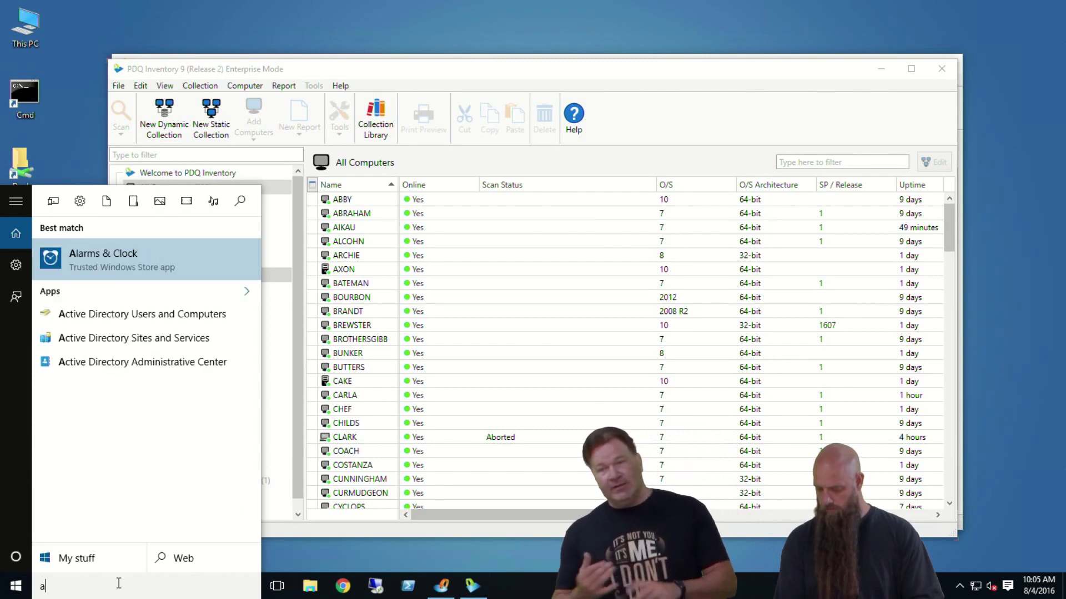
pyautogui.write('ct')
pyautogui.click(98, 253)
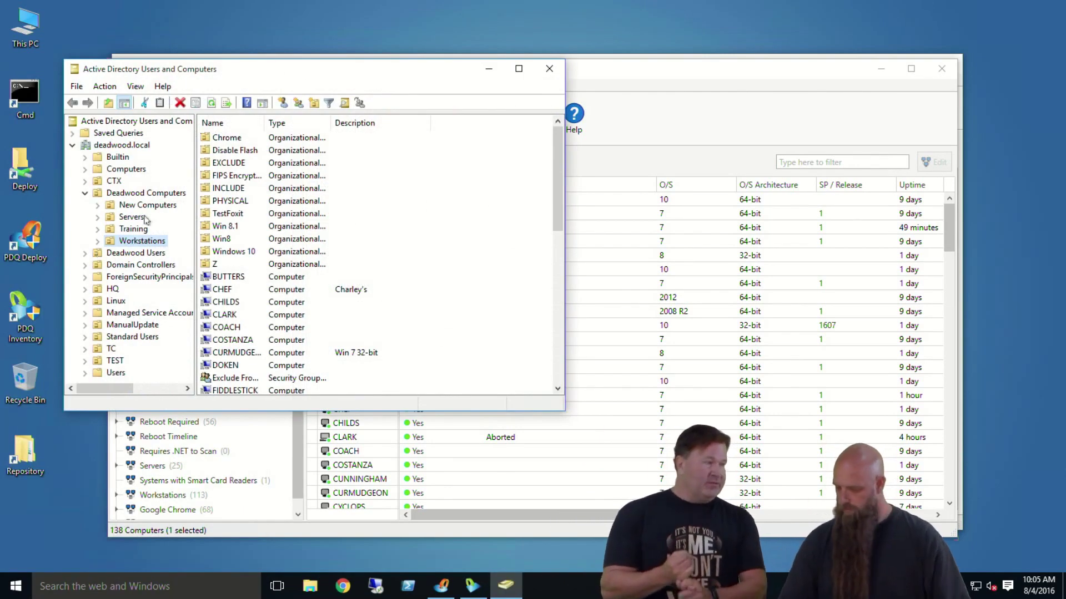
pyautogui.click(142, 205)
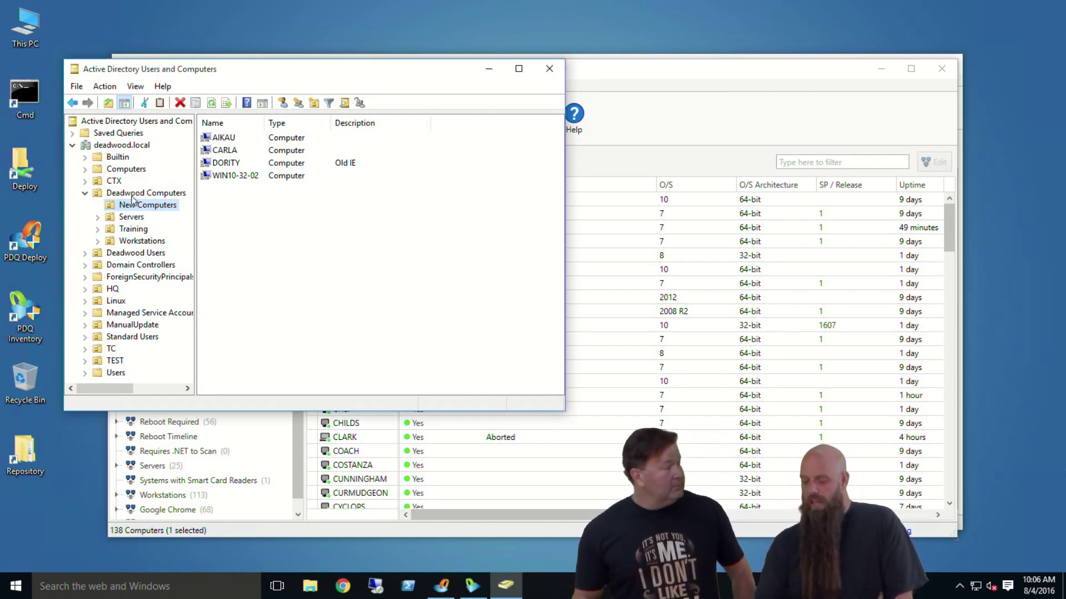
pyautogui.press('F2')
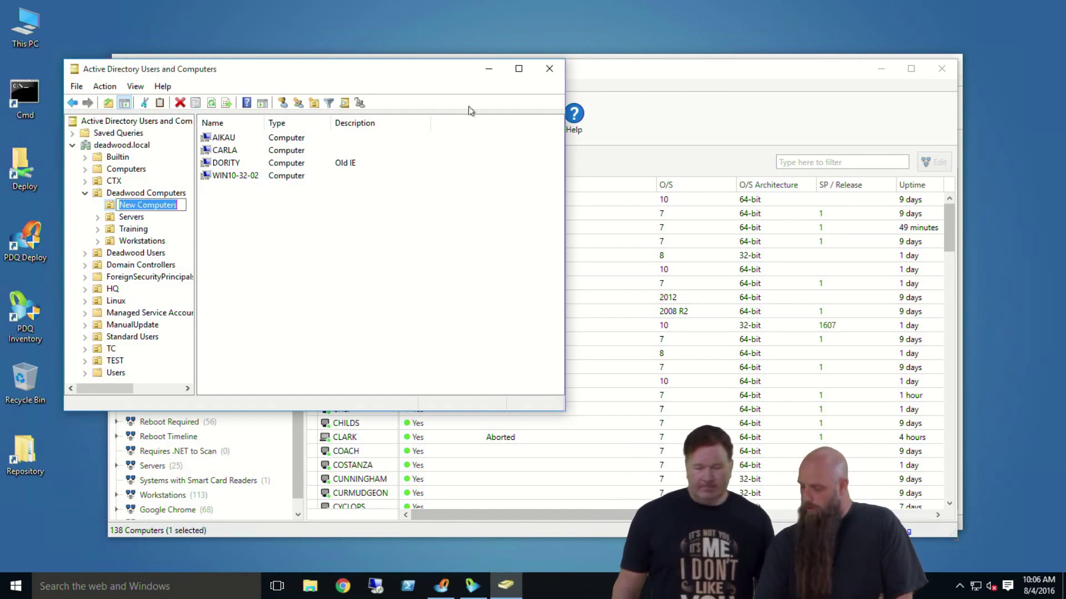
pyautogui.click(488, 68)
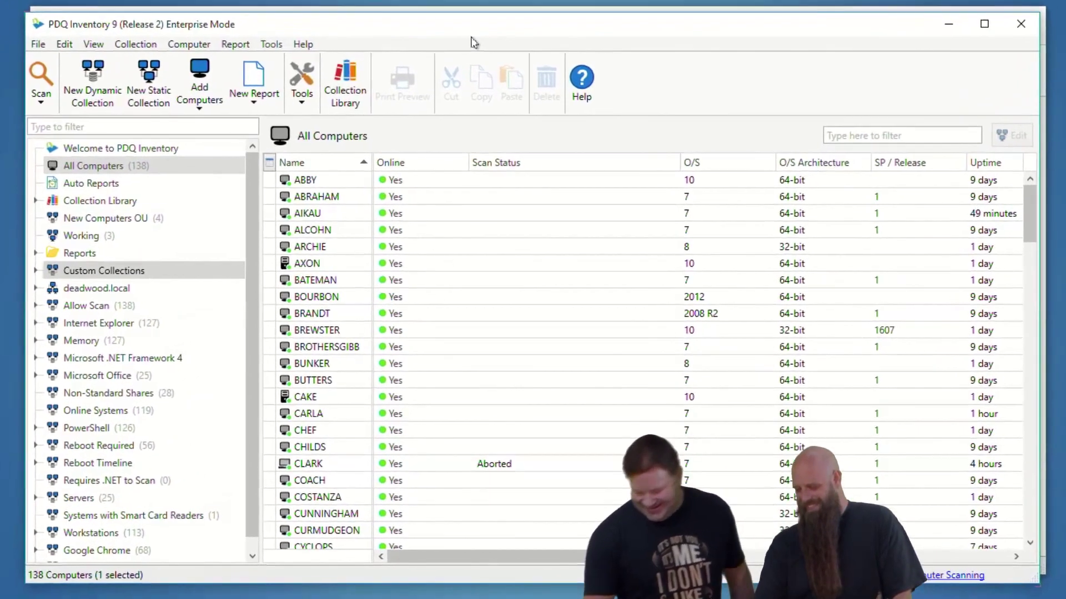
# - Switch back to PDQ Deploy and review the packages attached to the Student Labs Baseline schedule, widening the name column
pyautogui.click(1026, 15)
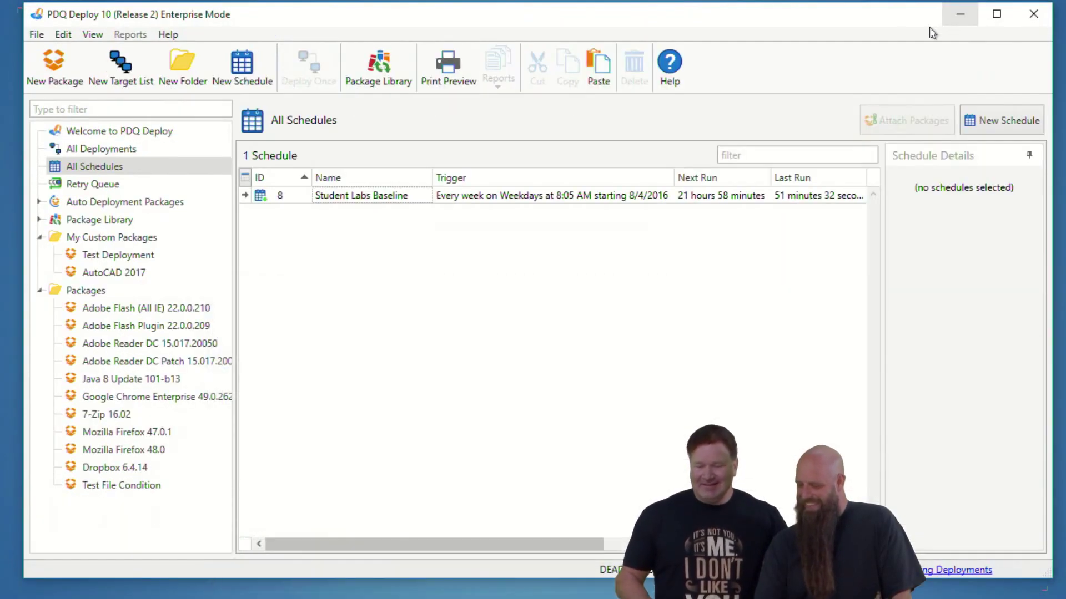
pyautogui.doubleClick(351, 197)
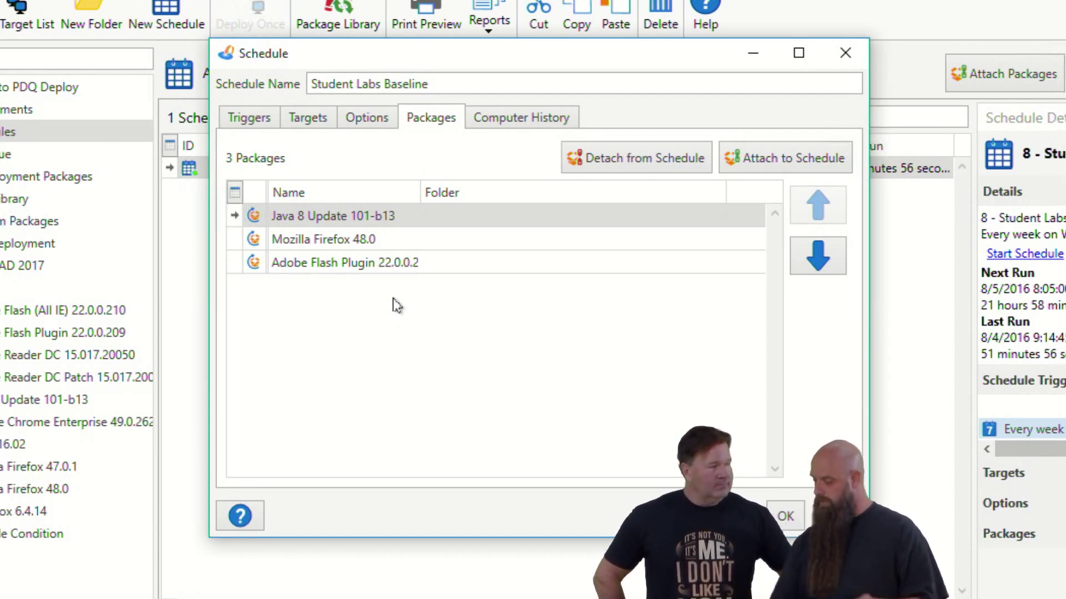
pyautogui.moveTo(420, 184); pyautogui.dragTo(455, 184)
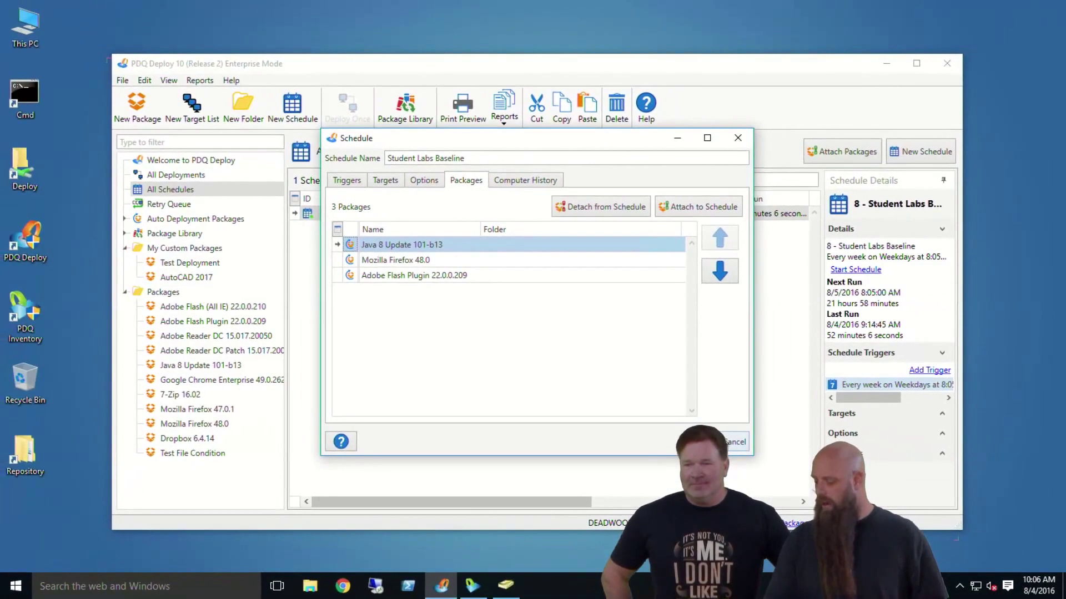
pyautogui.click(829, 512)
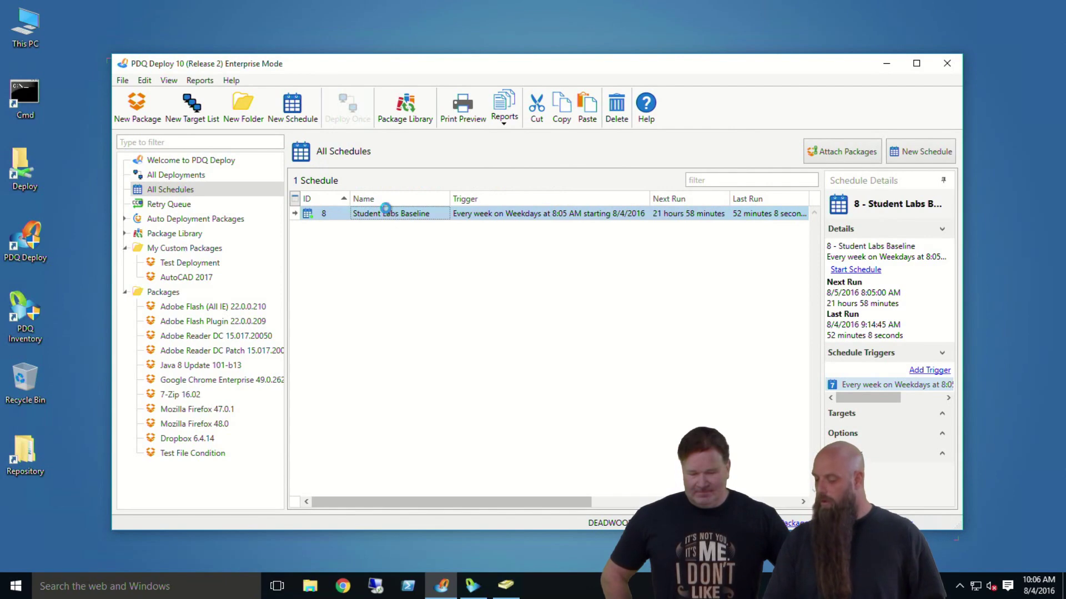
# - Review the weekly trigger settings of the Student Labs Baseline schedule and close the schedule
pyautogui.doubleClick(385, 214)
pyautogui.click(354, 179)
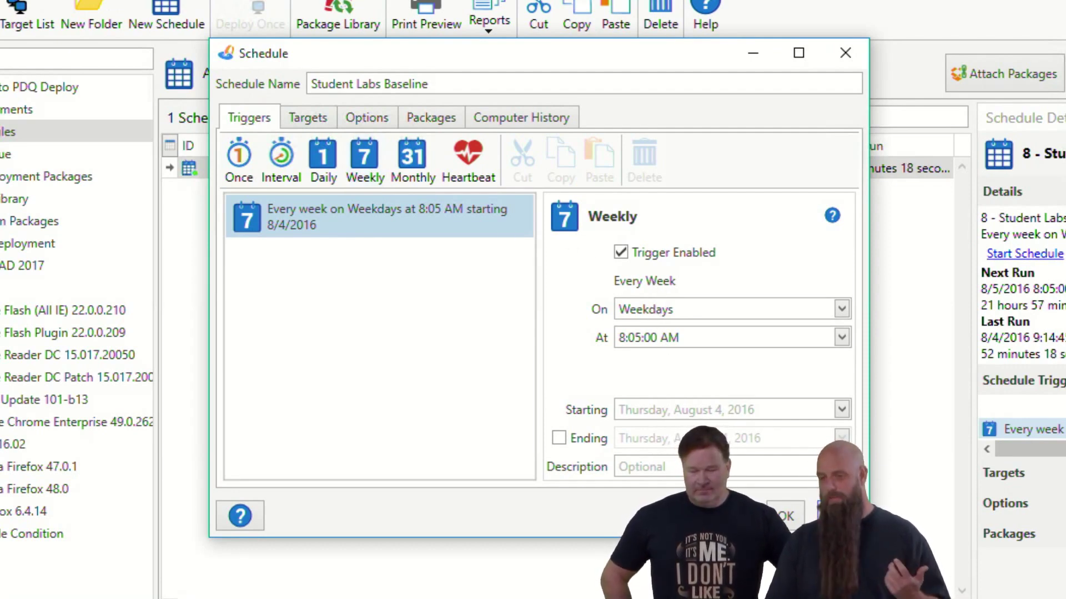
pyautogui.press('Return')
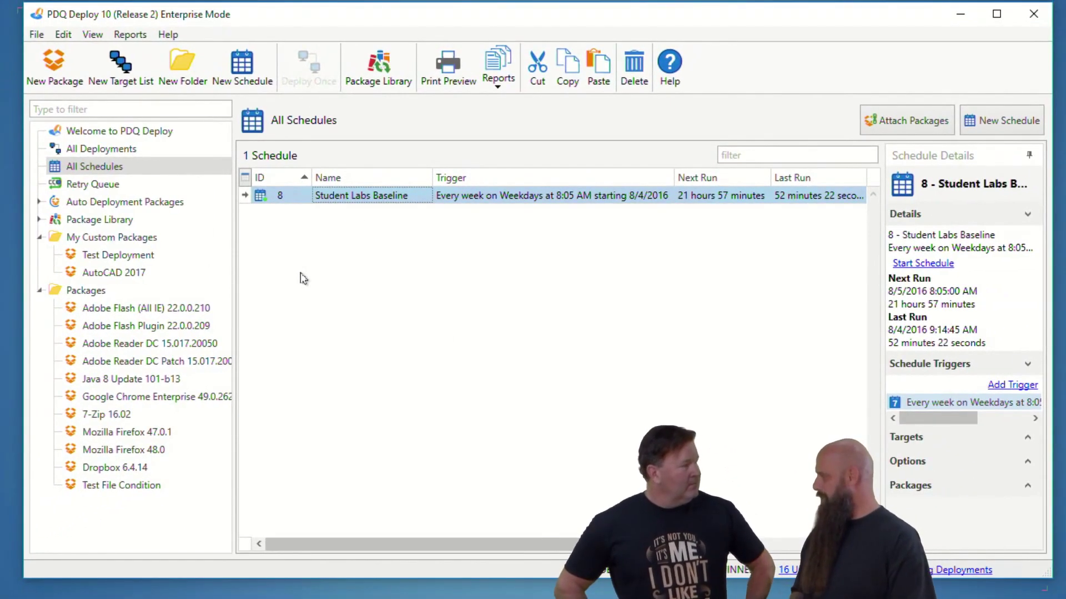
# - Review the targets of the Student Labs Baseline schedule and its target linking options, leaving the schedule without saving
pyautogui.doubleClick(345, 197)
pyautogui.click(355, 158)
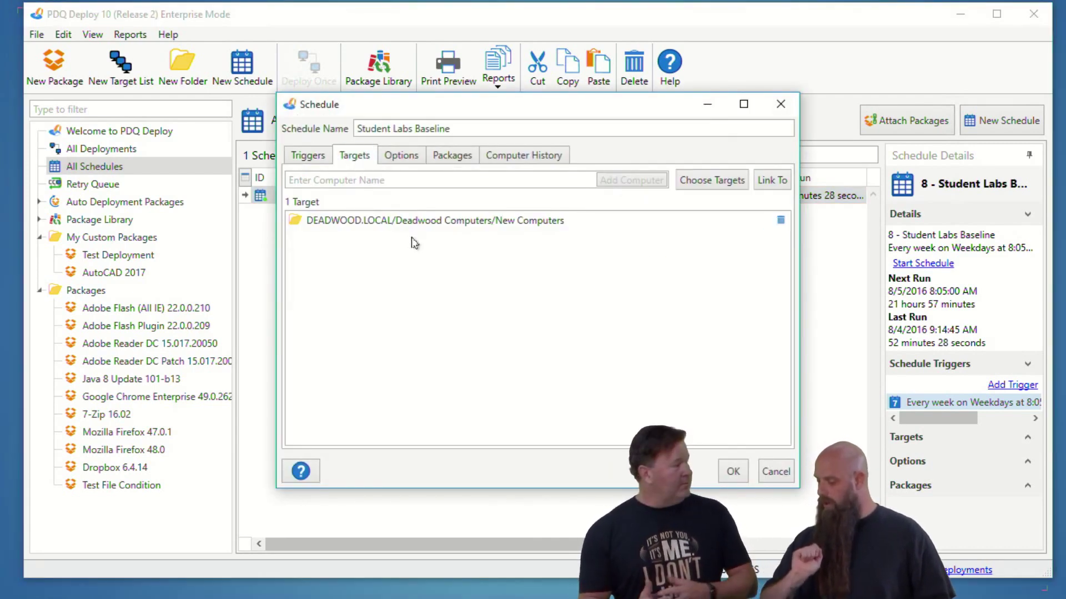
pyautogui.click(771, 181)
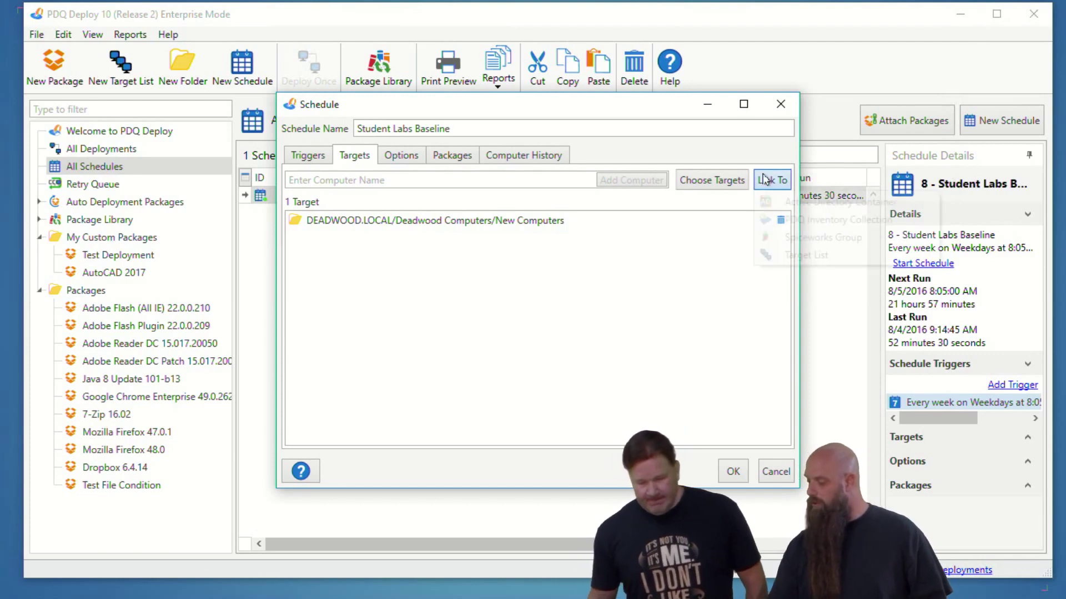
pyautogui.click(464, 239)
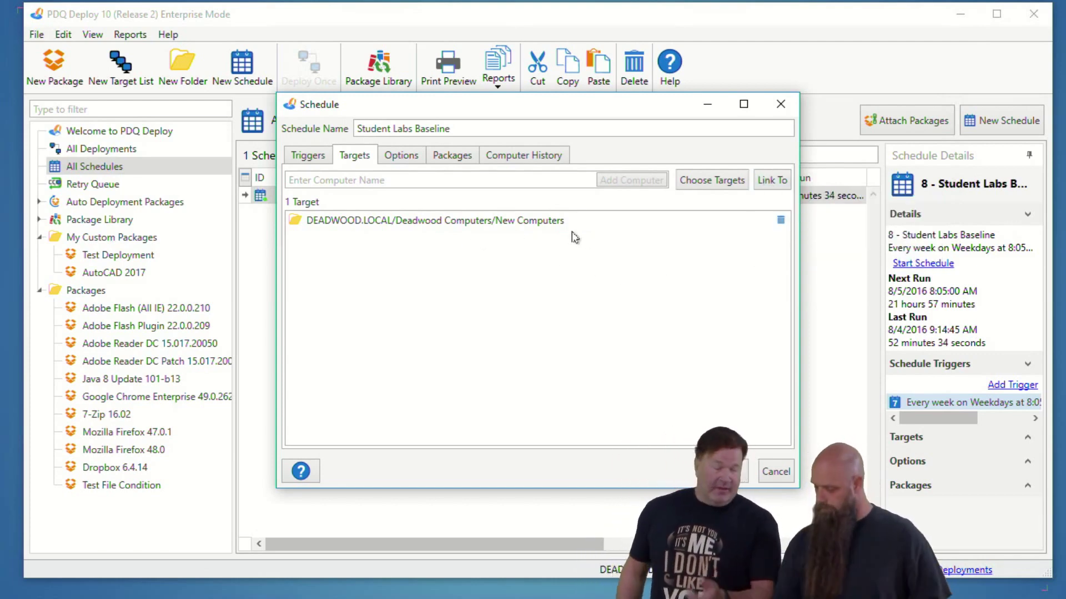
pyautogui.click(775, 471)
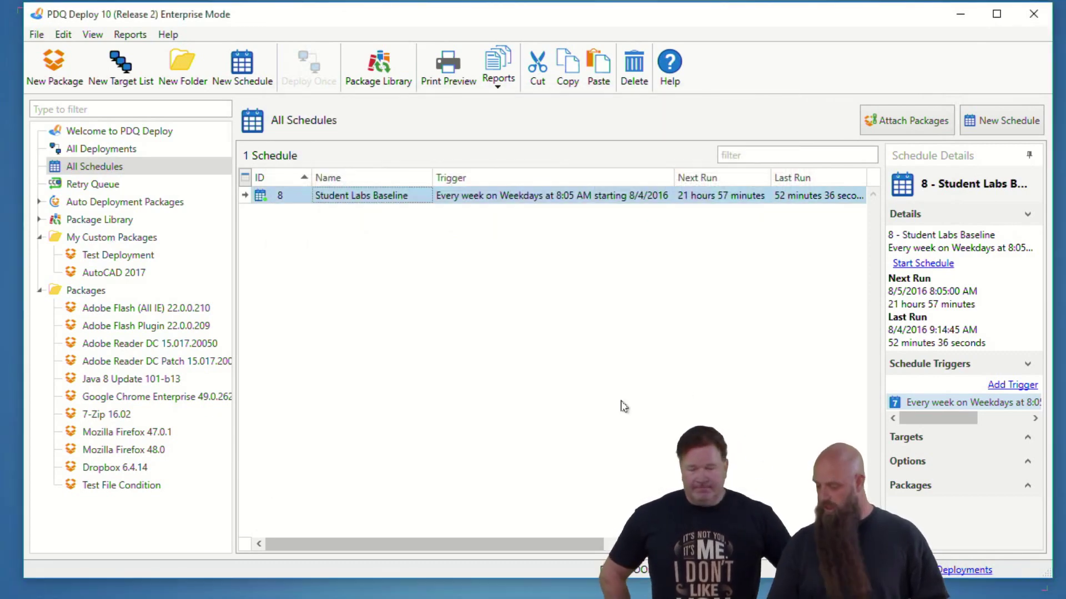
# - Start the Student Labs Baseline schedule with all attached packages and show the newest Java 8 Update 101-b13 deployment's details
pyautogui.rightClick(326, 199)
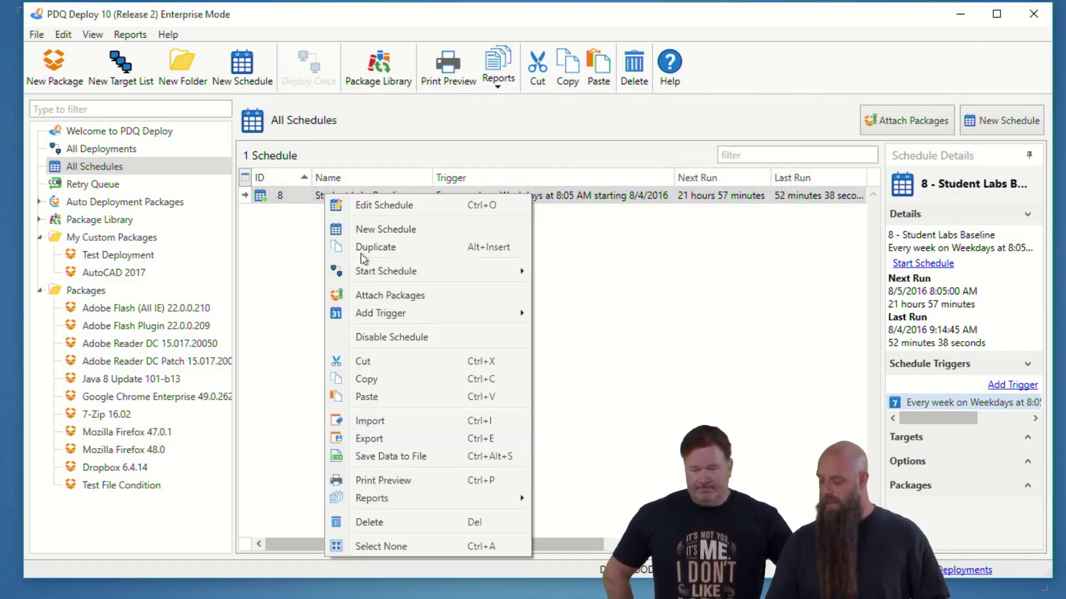
pyautogui.moveTo(369, 275)
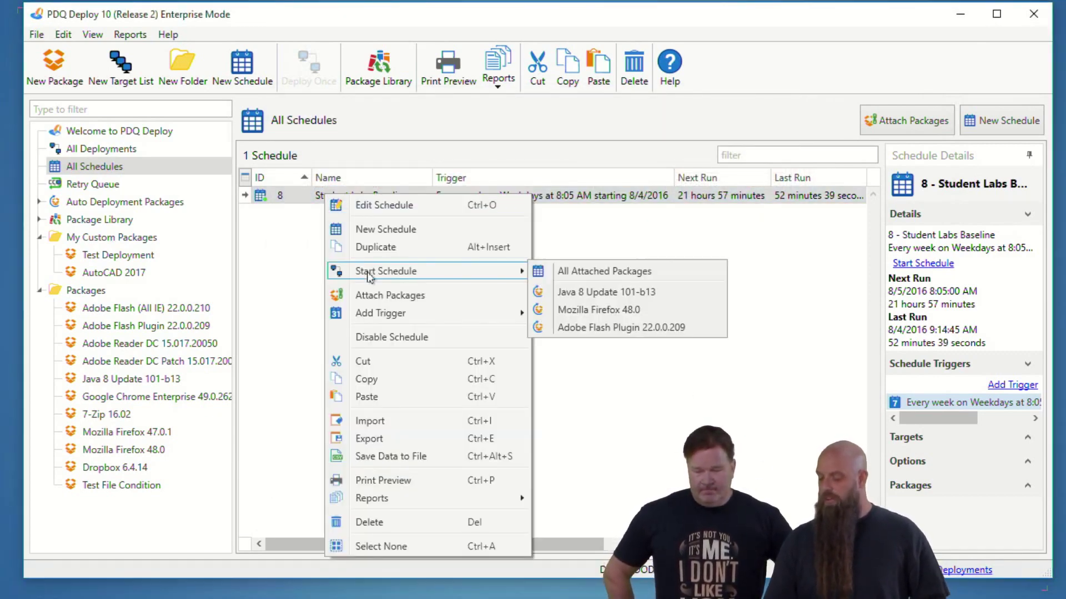
pyautogui.click(610, 272)
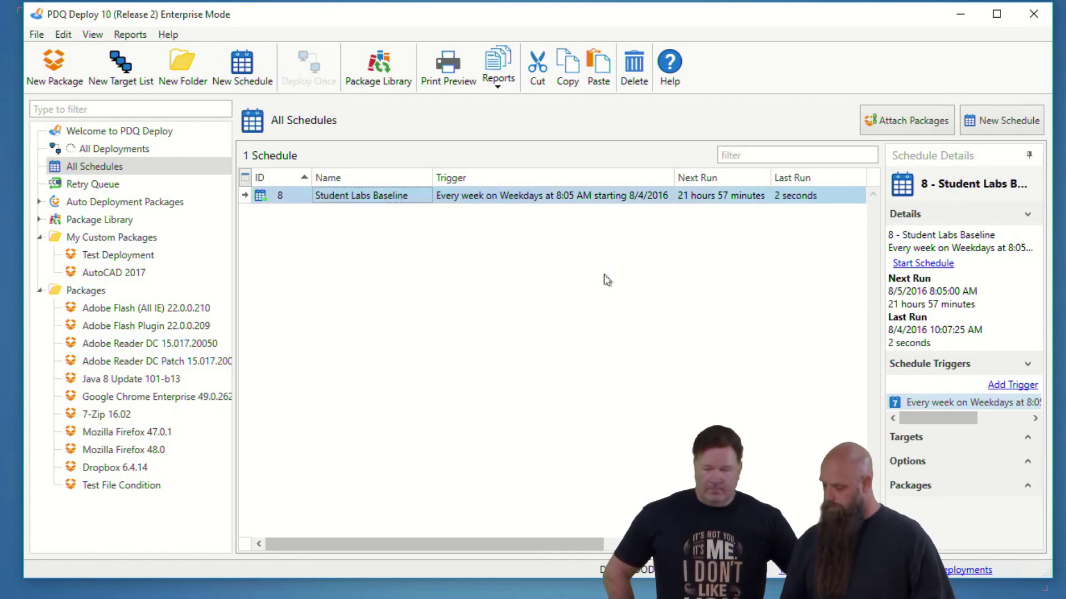
pyautogui.click(121, 149)
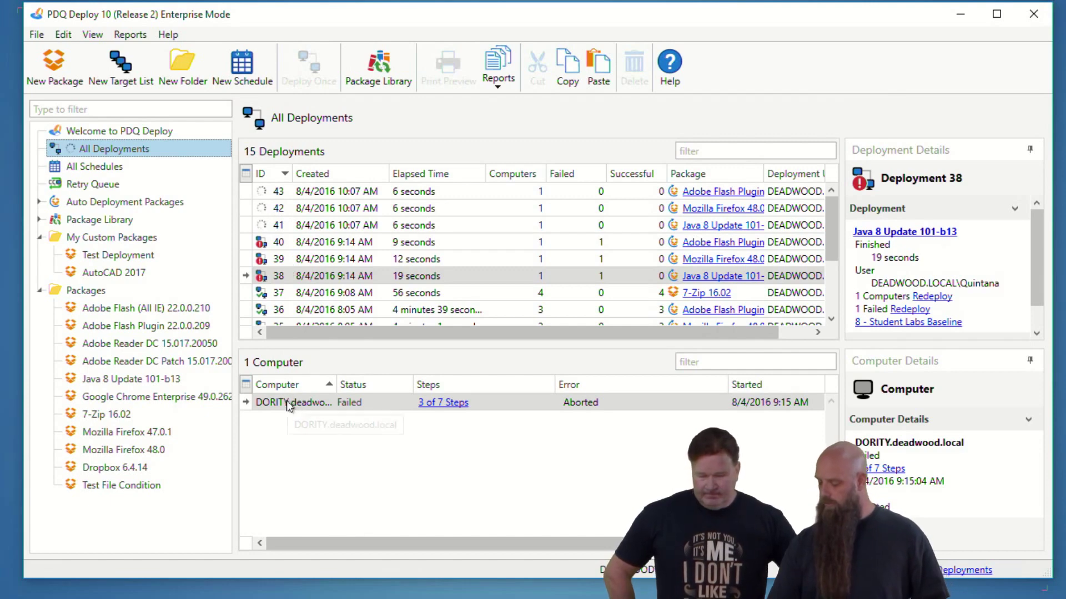
pyautogui.click(306, 227)
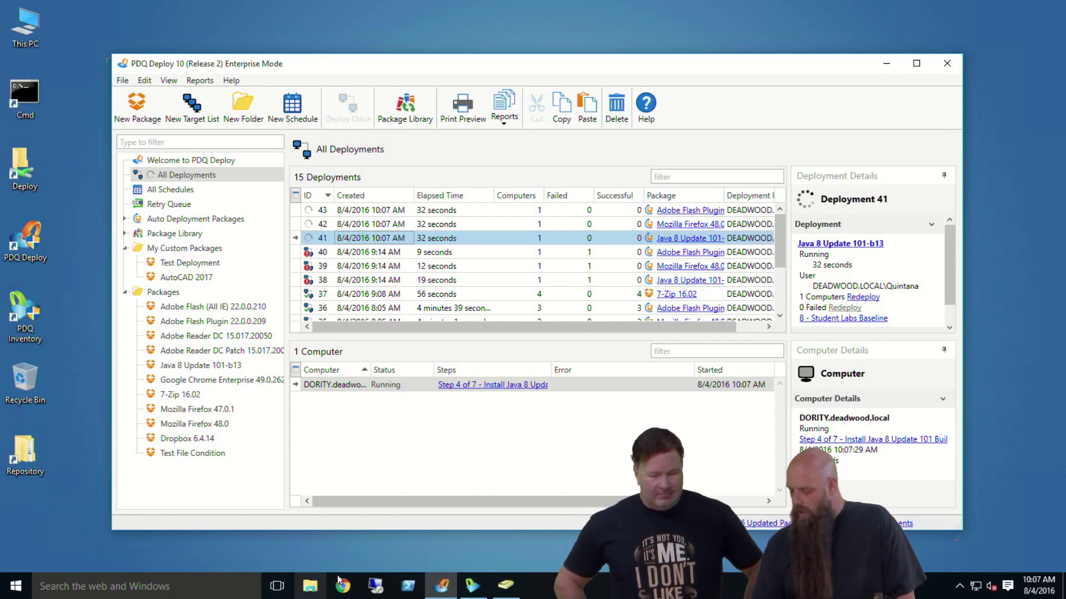
# - Open the Student Labs Baseline schedule and examine its computer history
pyautogui.click(191, 191)
pyautogui.doubleClick(363, 217)
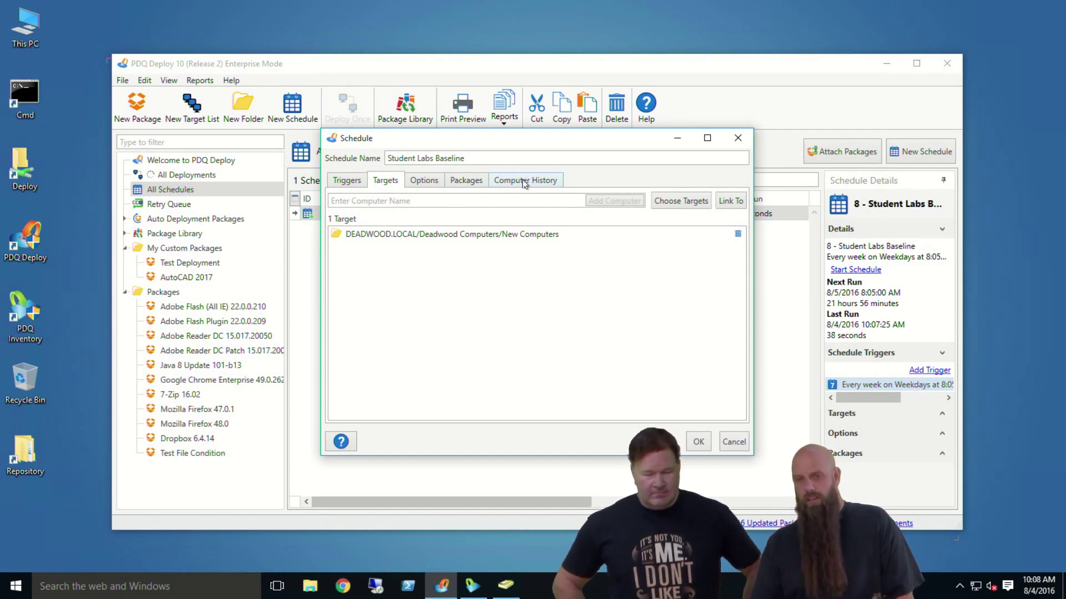
pyautogui.click(525, 182)
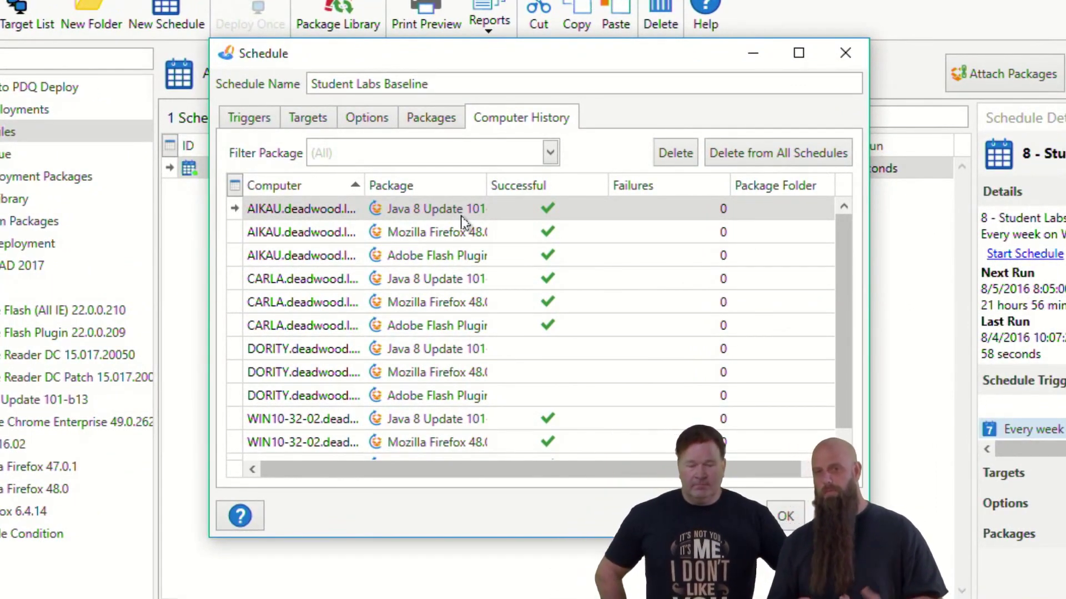
# - Delete AIKAU's Java 8 Update 101 entry from this schedule's computer history and clear AIKAU's history from all schedules
pyautogui.click(314, 213)
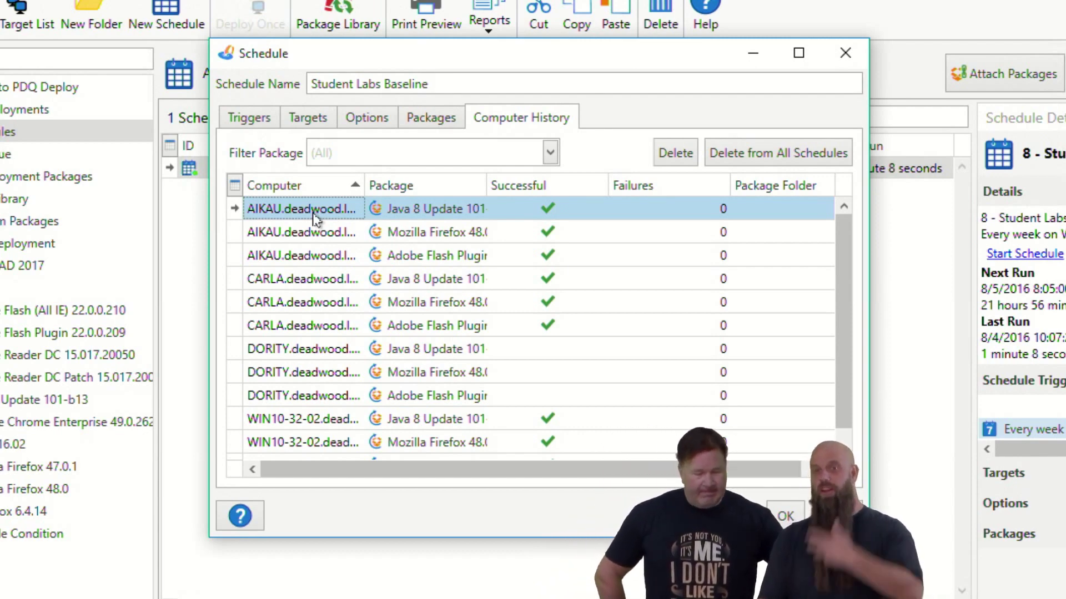
pyautogui.press('Delete')
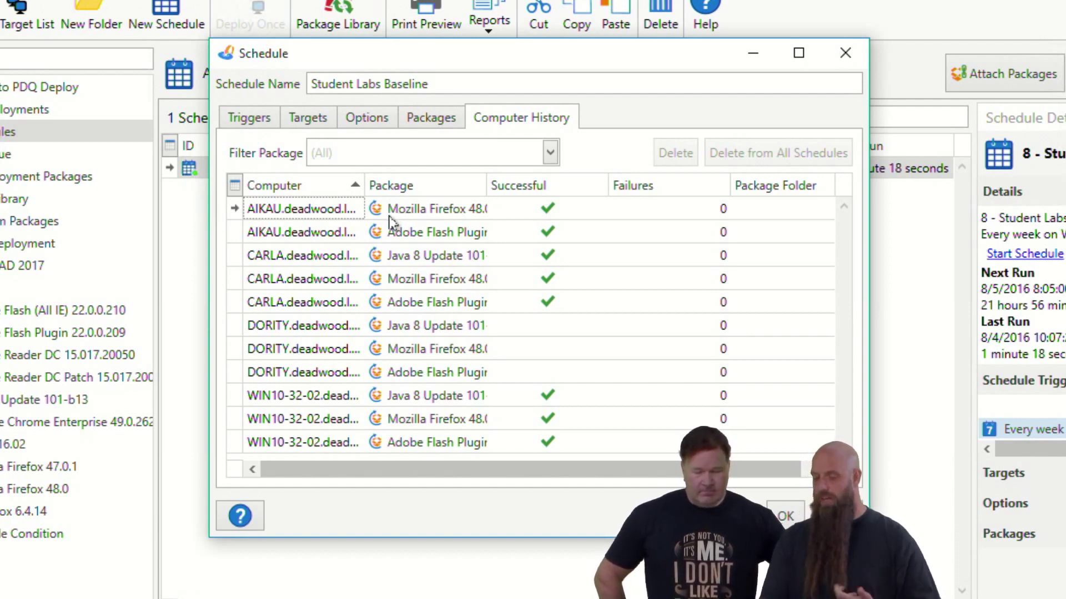
pyautogui.rightClick(278, 215)
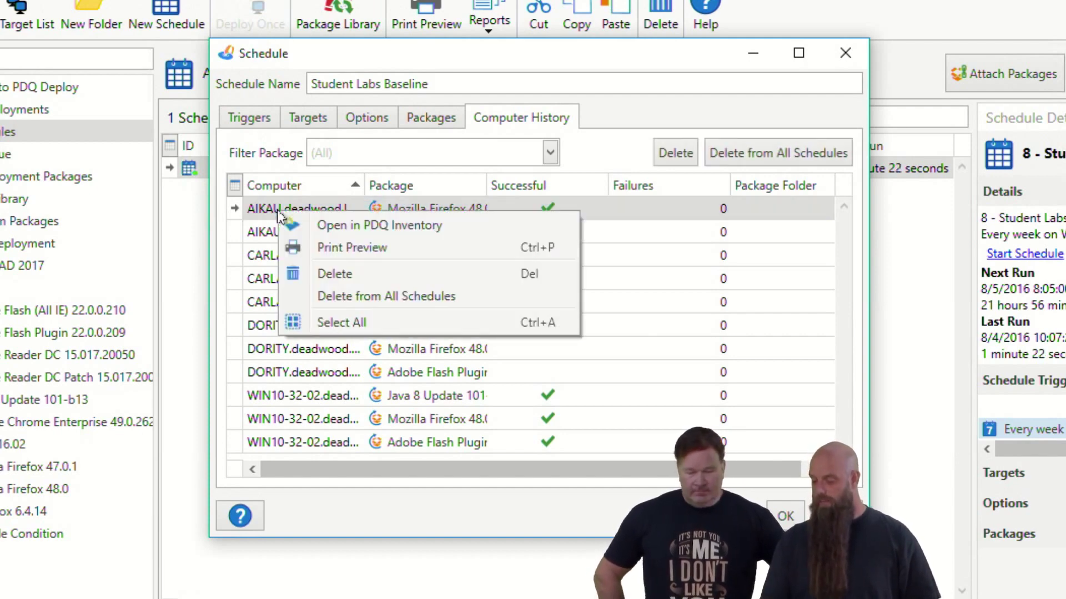
pyautogui.click(357, 300)
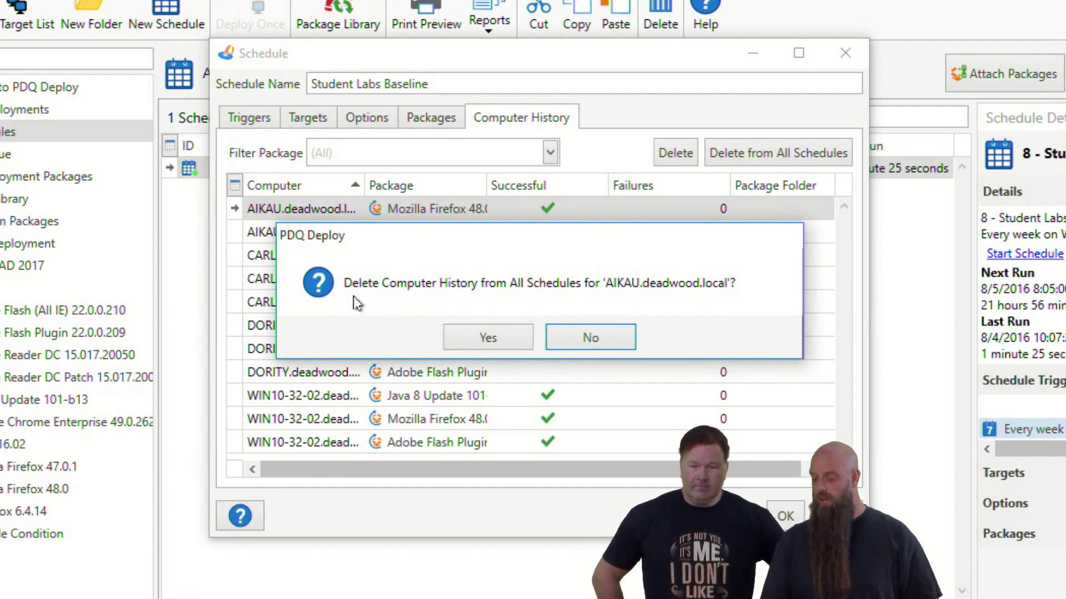
pyautogui.click(490, 338)
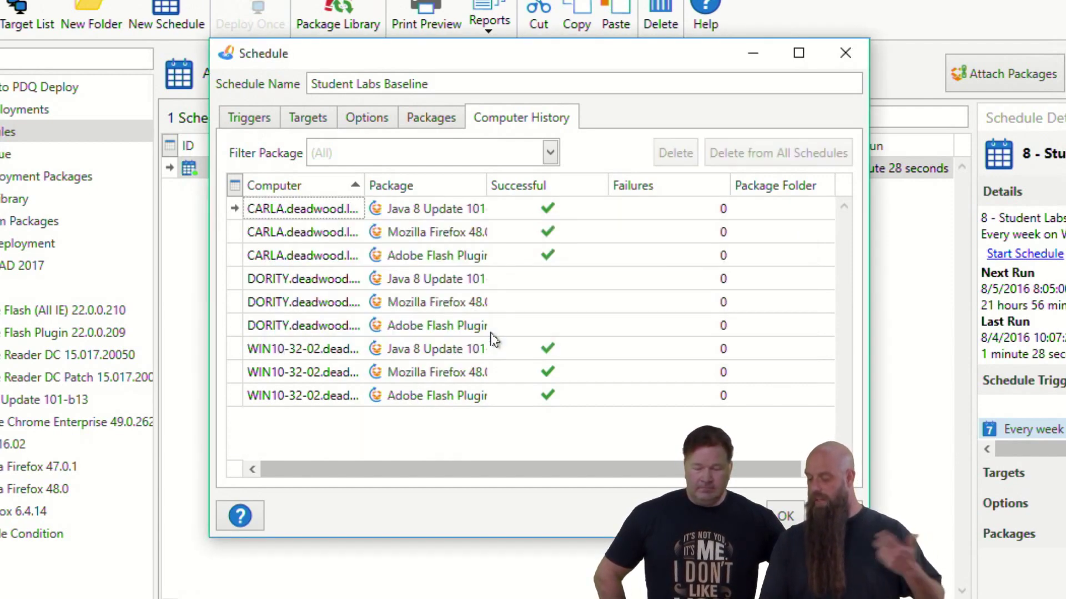
# - Delete the computer history of CARLA and WIN10-32-02 from all schedules
pyautogui.rightClick(321, 211)
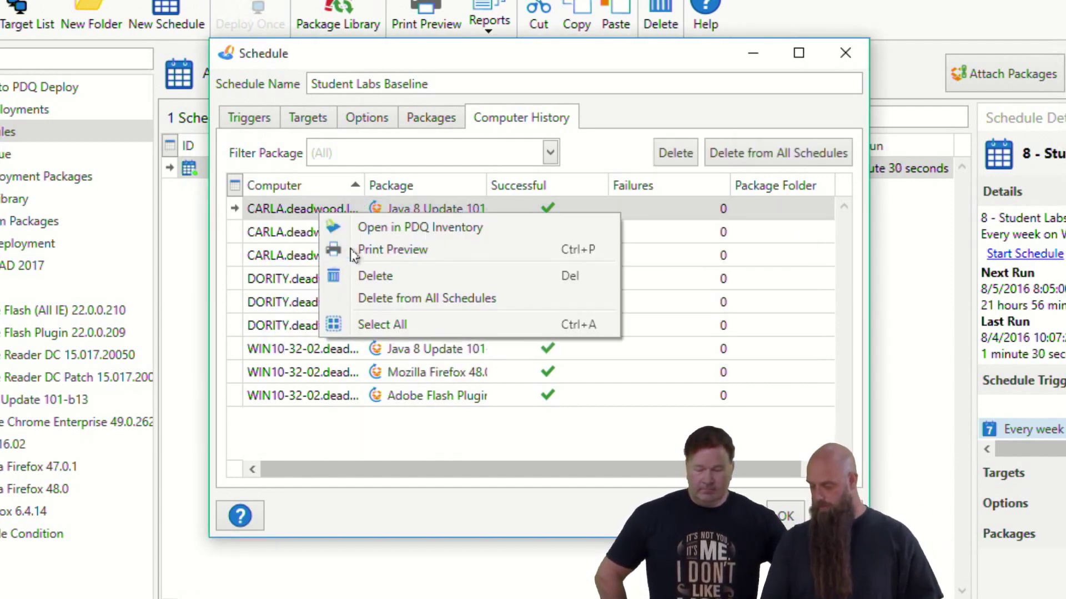
pyautogui.click(382, 303)
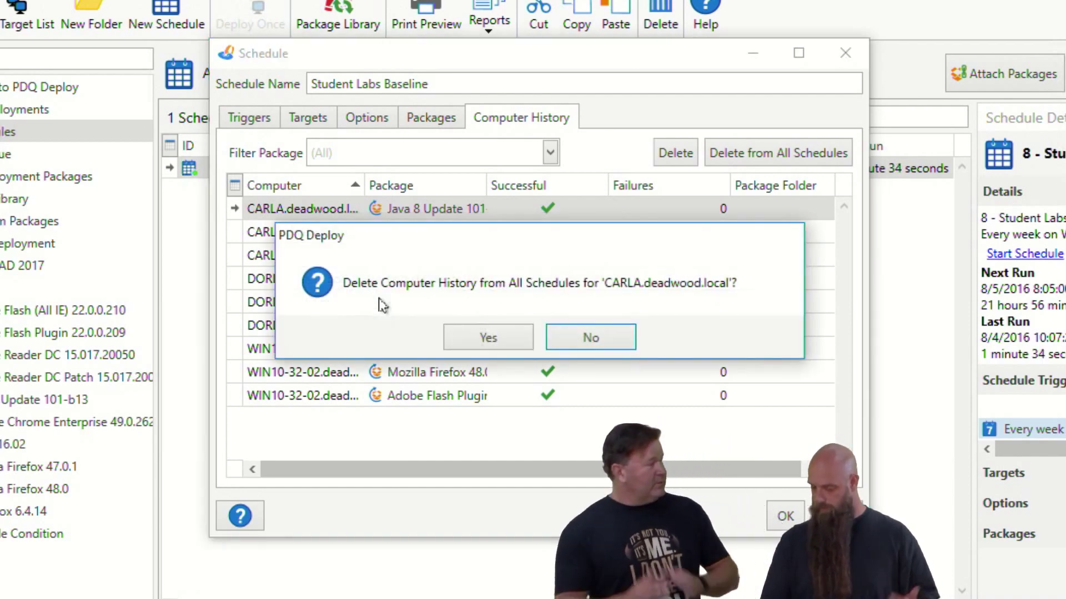
pyautogui.click(455, 338)
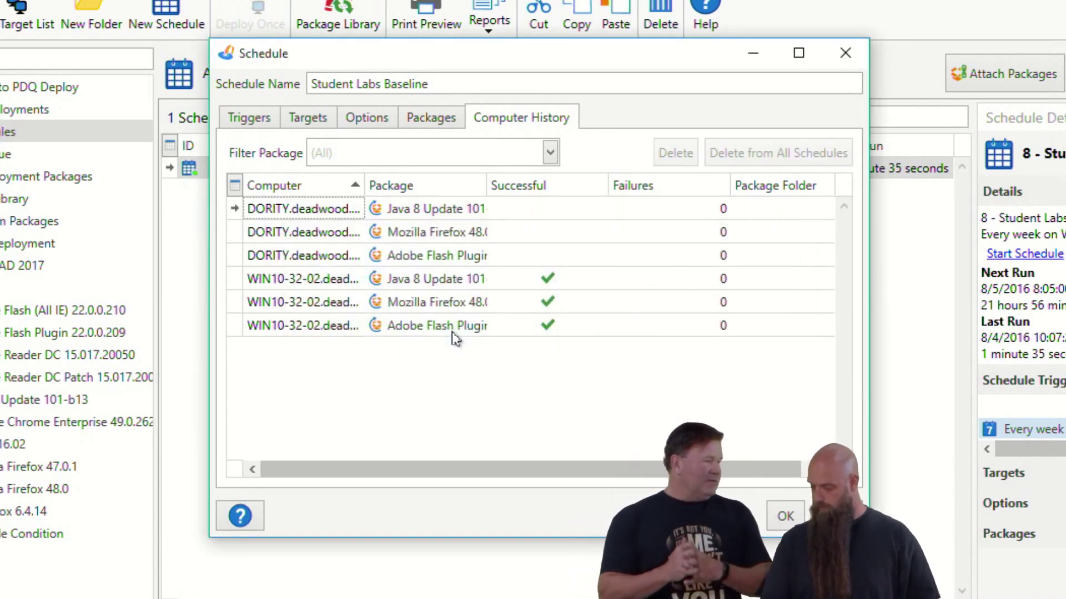
pyautogui.rightClick(299, 281)
pyautogui.click(369, 368)
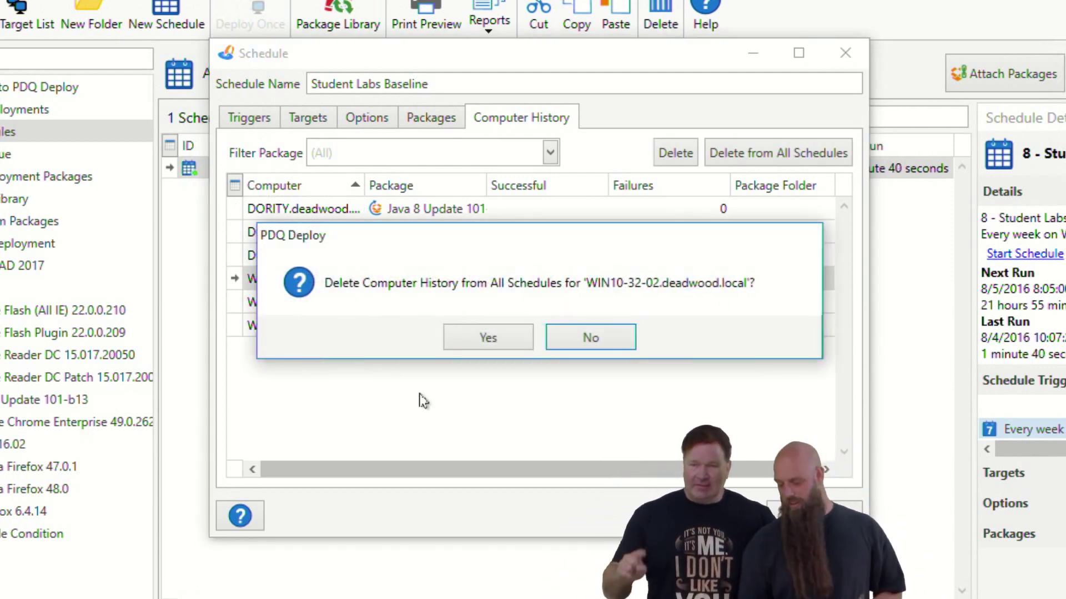
pyautogui.click(453, 339)
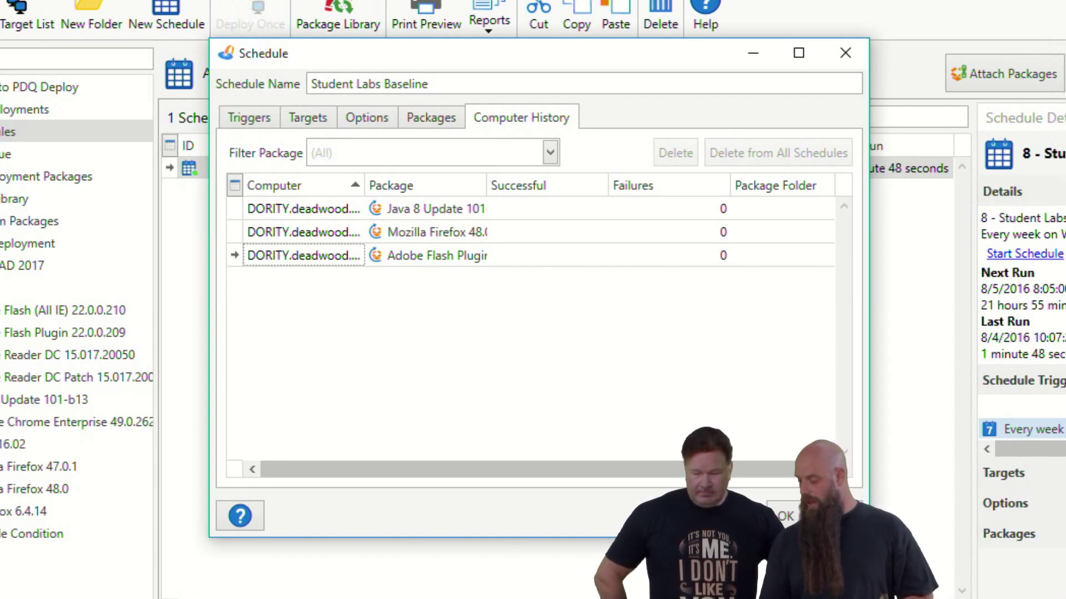
# - Review the schedule's attached packages and its remaining computer history, and close the schedule
pyautogui.click(435, 116)
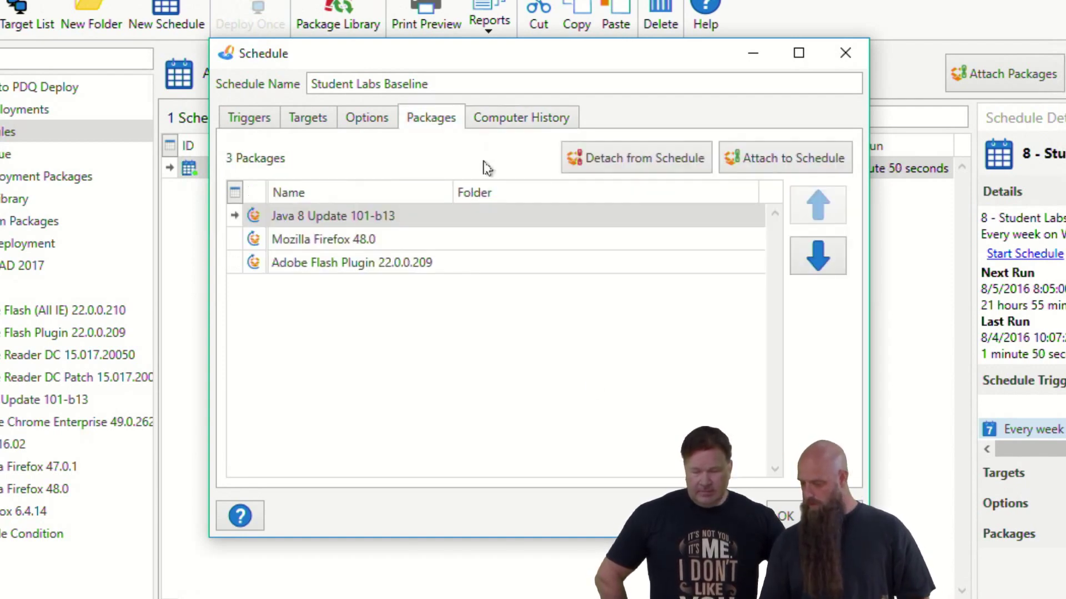
pyautogui.click(513, 118)
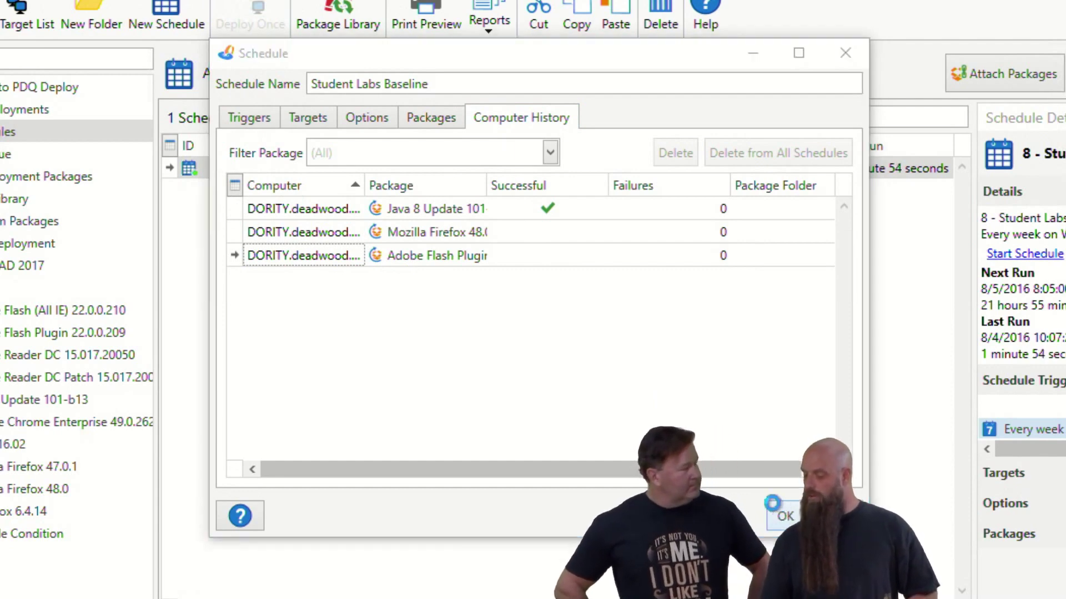
pyautogui.click(784, 518)
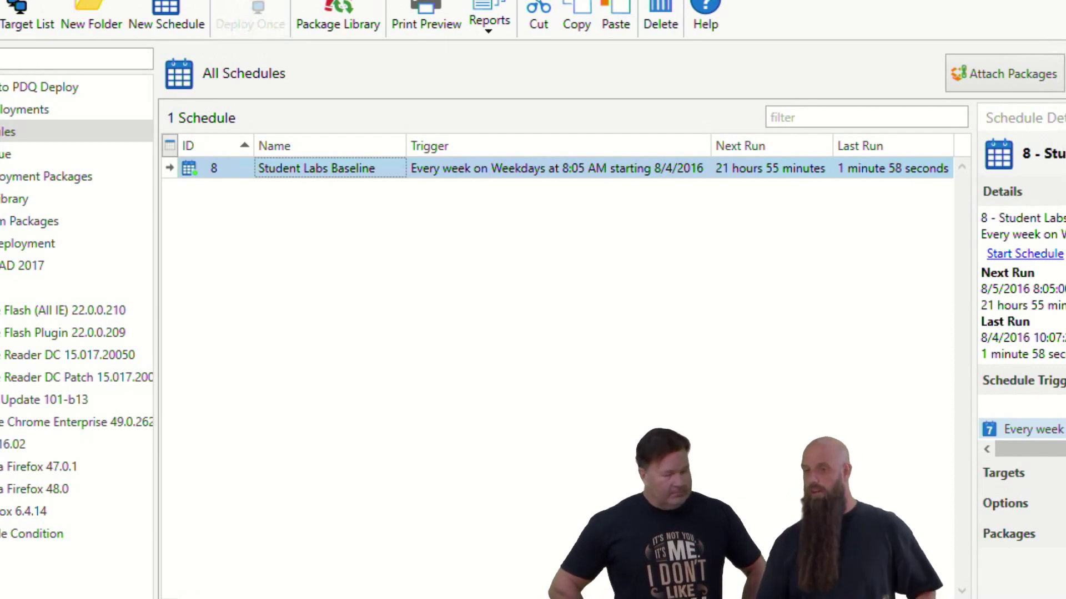
# - Switch to PDQ Inventory, check AIKAU's installed applications in the New Computers OU collection, and return to PDQ Deploy
pyautogui.rightClick(358, 173)
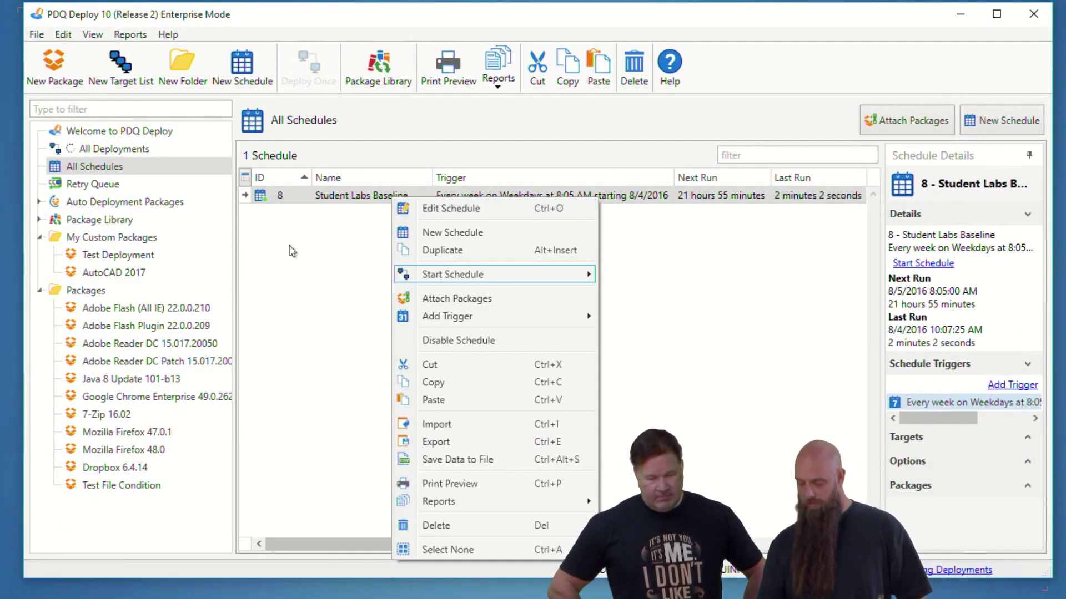
pyautogui.press('Escape')
pyautogui.hotkey('alt', 'Tab')
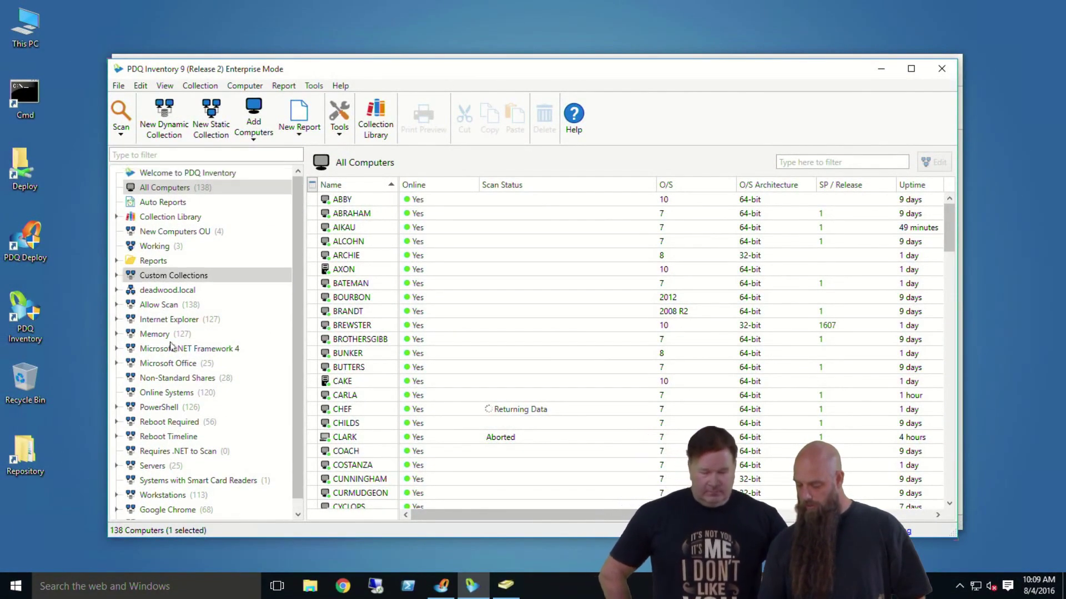
pyautogui.click(179, 234)
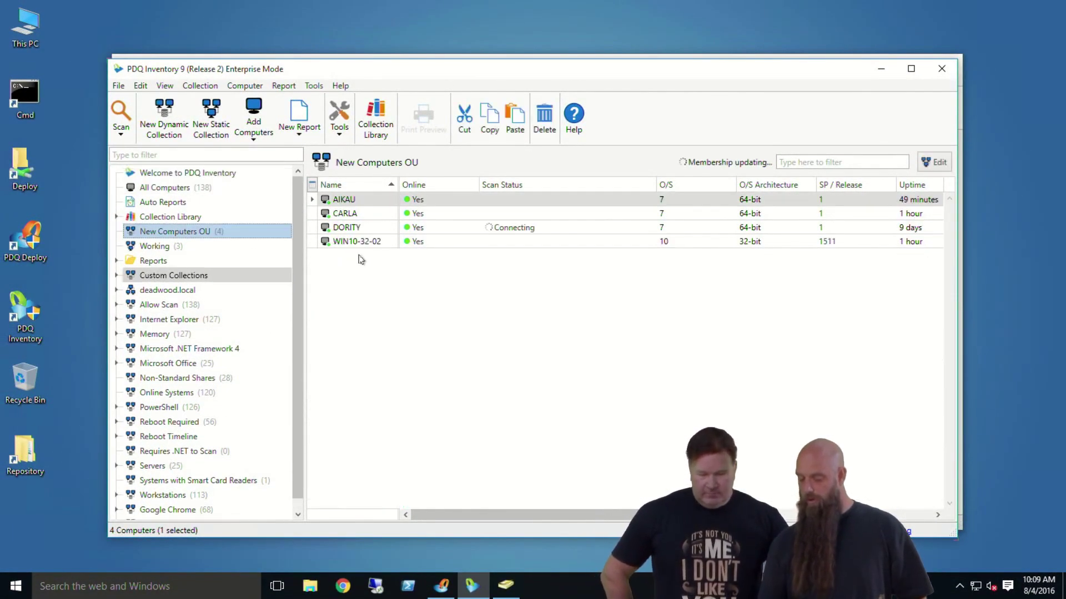
pyautogui.click(360, 203)
pyautogui.doubleClick(359, 203)
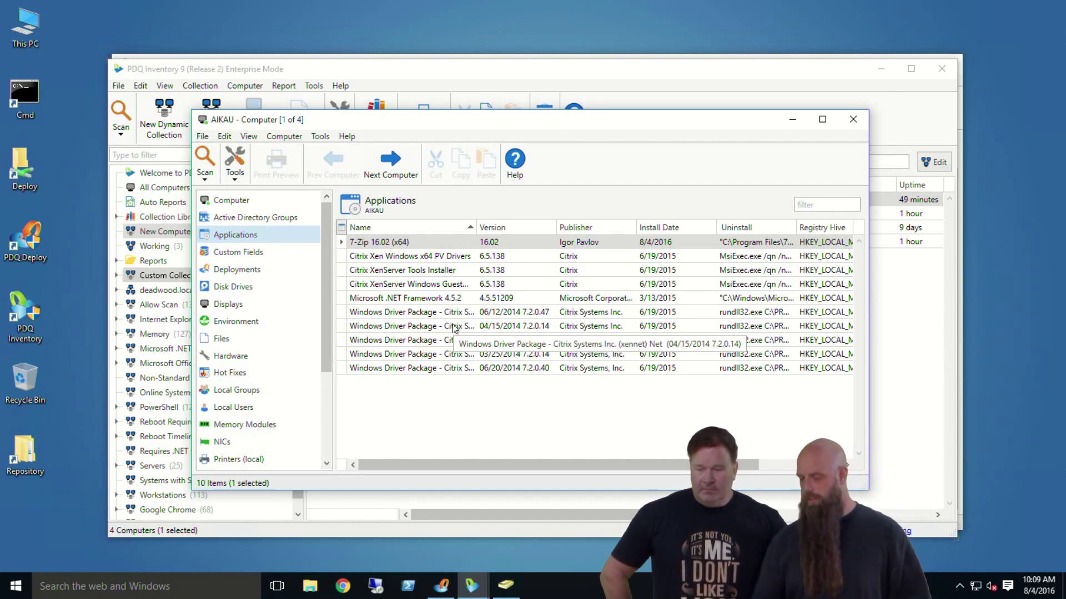
pyautogui.click(849, 118)
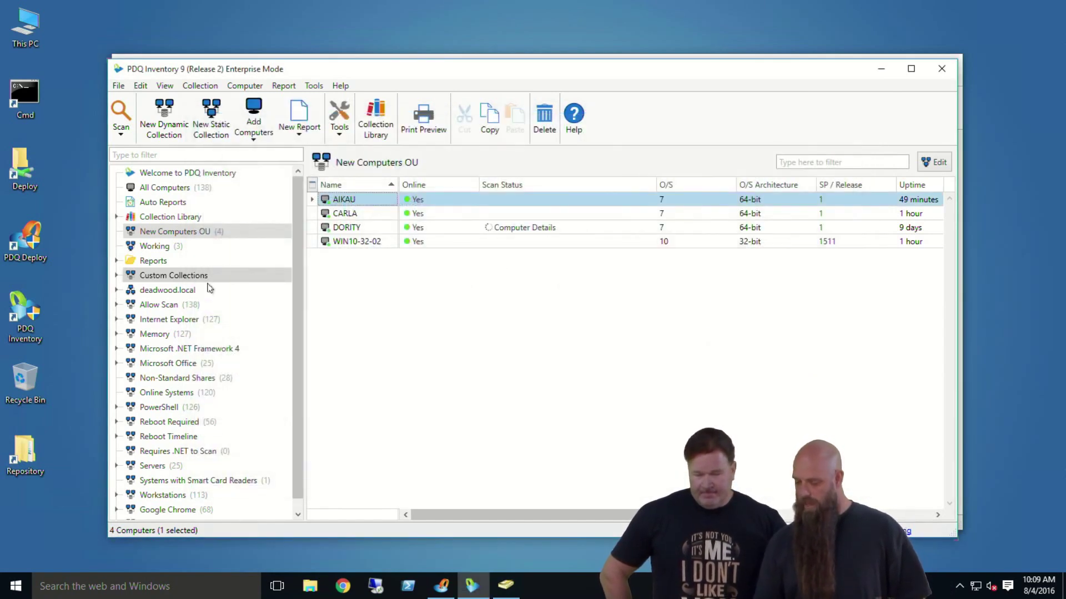
pyautogui.click(880, 69)
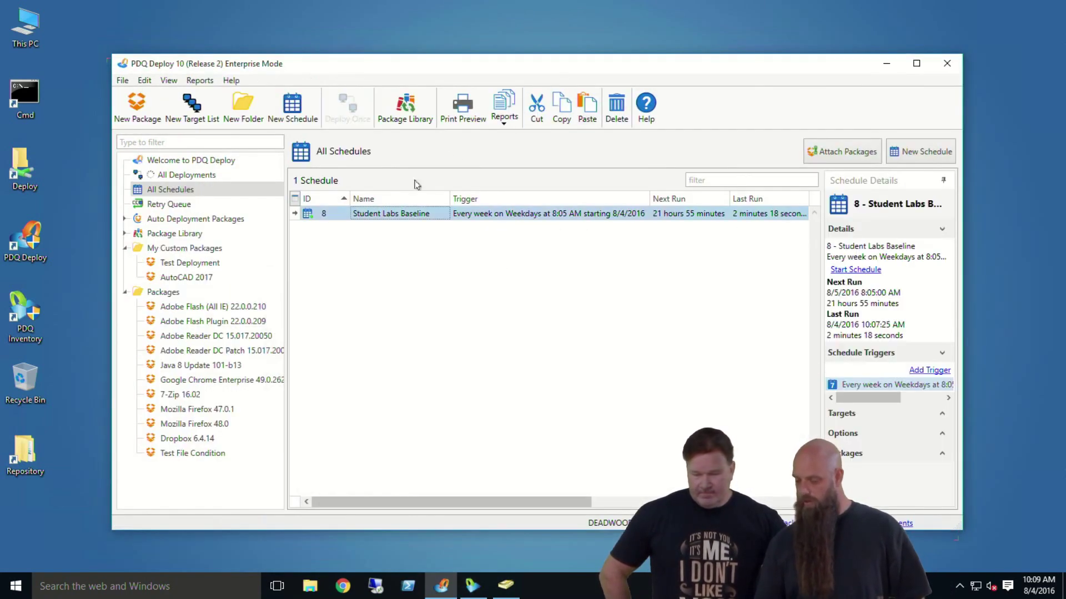
# - Start the Student Labs Baseline schedule again with all attached packages
pyautogui.rightClick(342, 218)
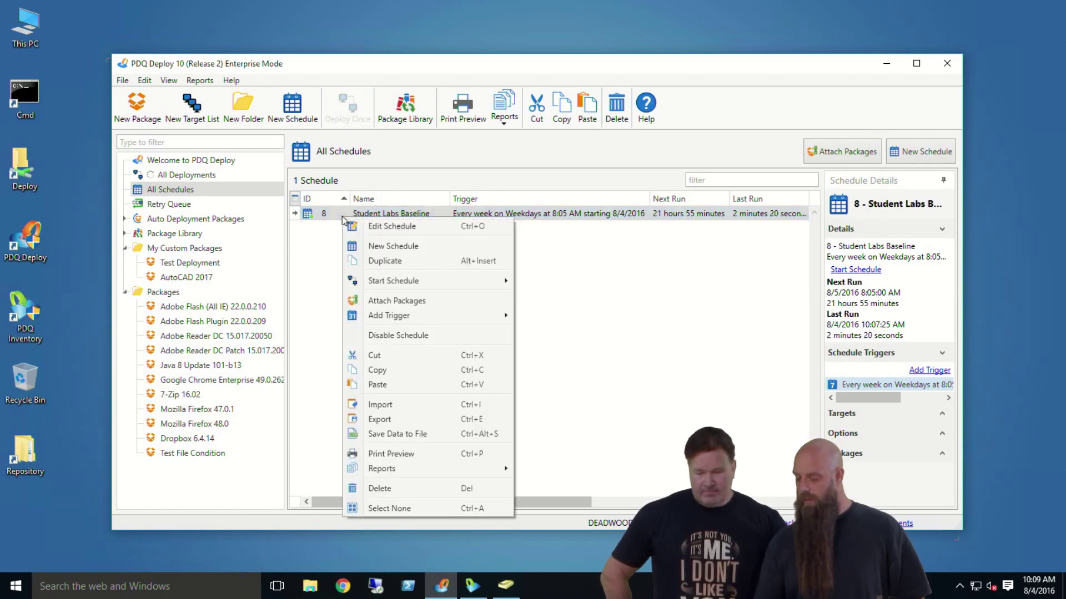
pyautogui.moveTo(478, 283)
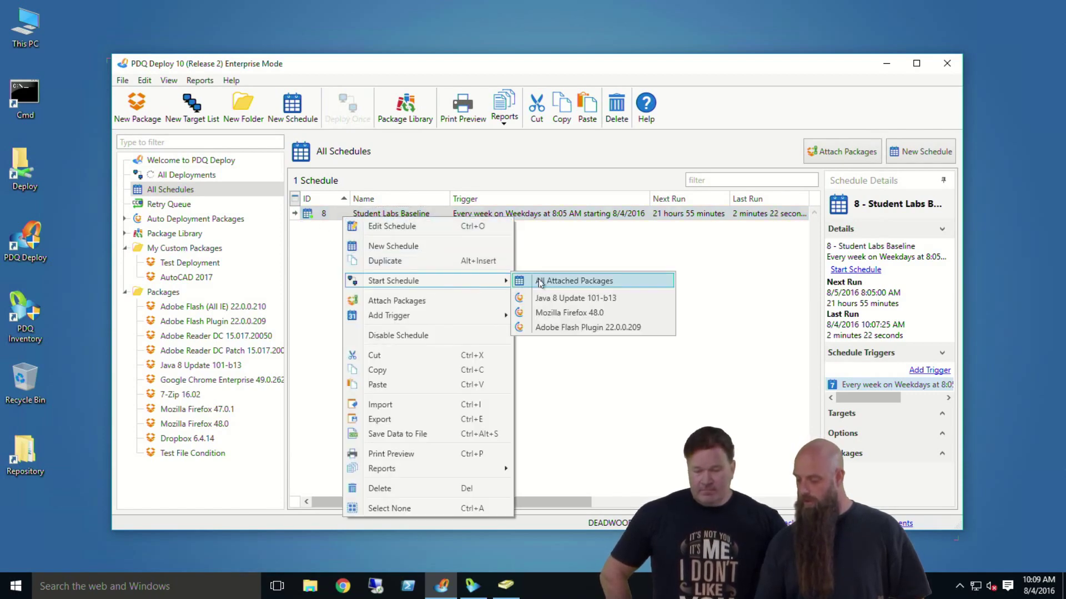
pyautogui.click(540, 282)
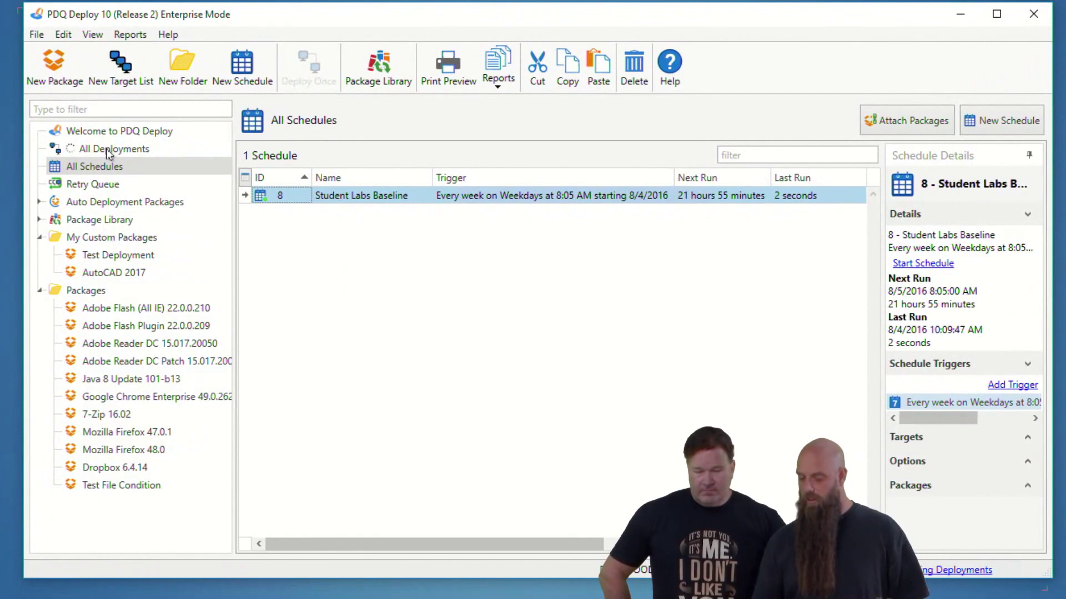
# - Examine the running Mozilla Firefox 48.0 and Adobe Flash Plugin deployments and their target computers among all deployments
pyautogui.click(108, 151)
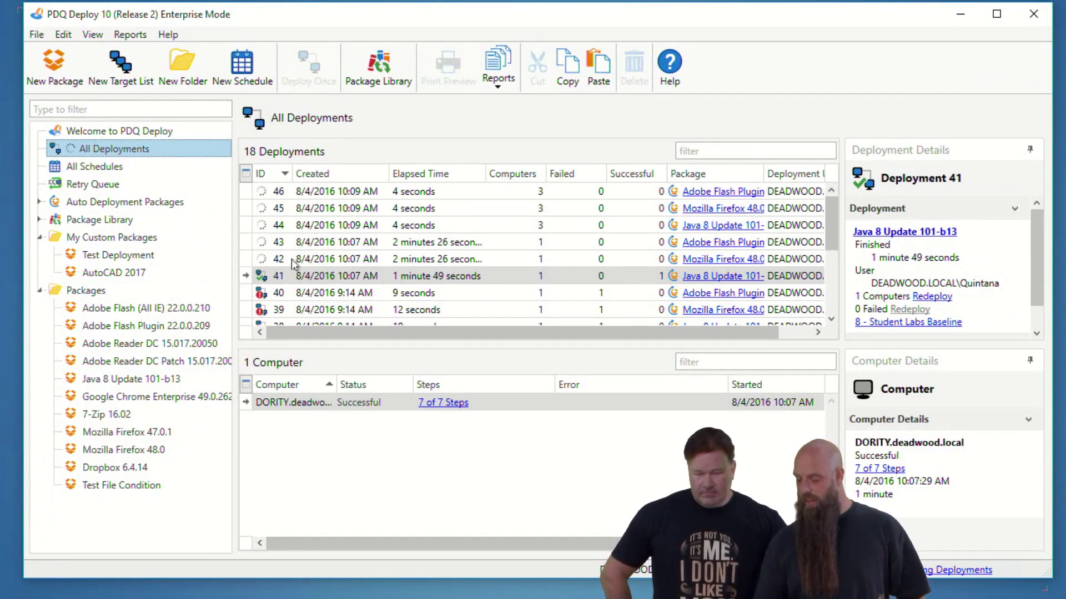
pyautogui.click(292, 259)
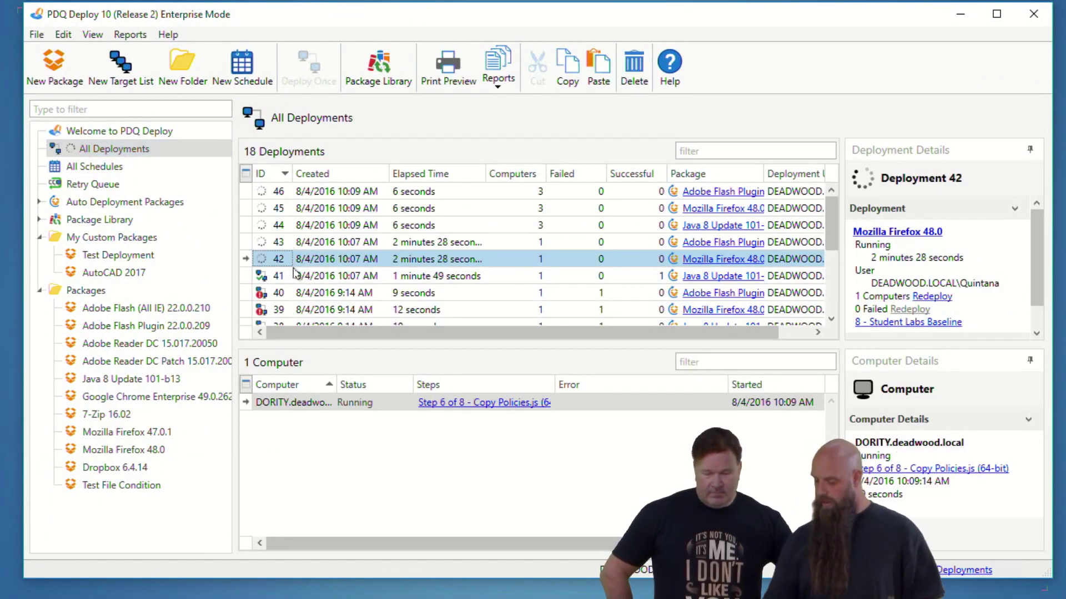
pyautogui.click(310, 211)
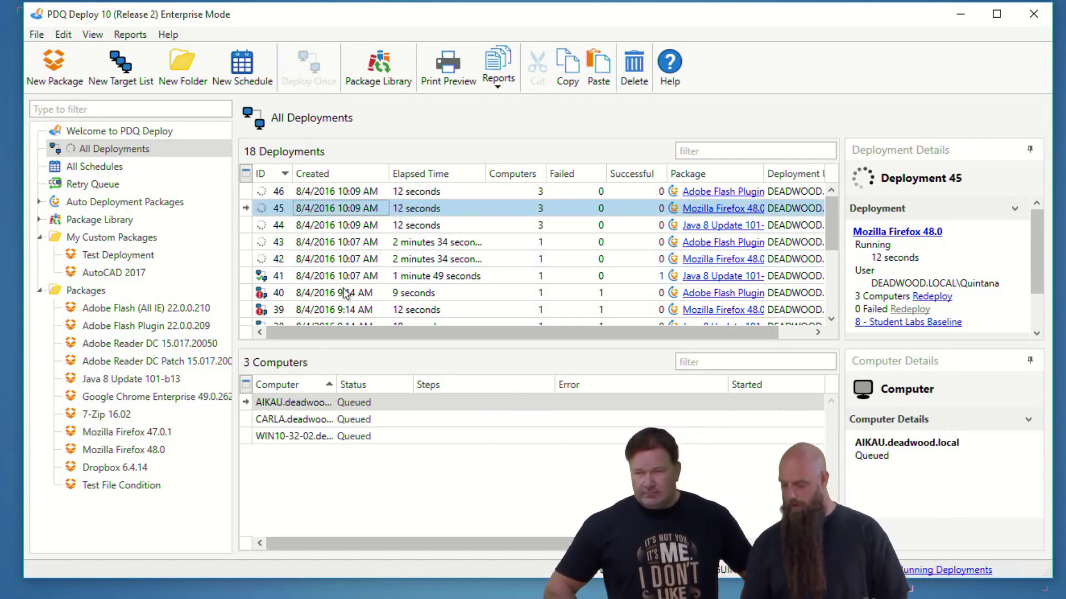
pyautogui.click(314, 194)
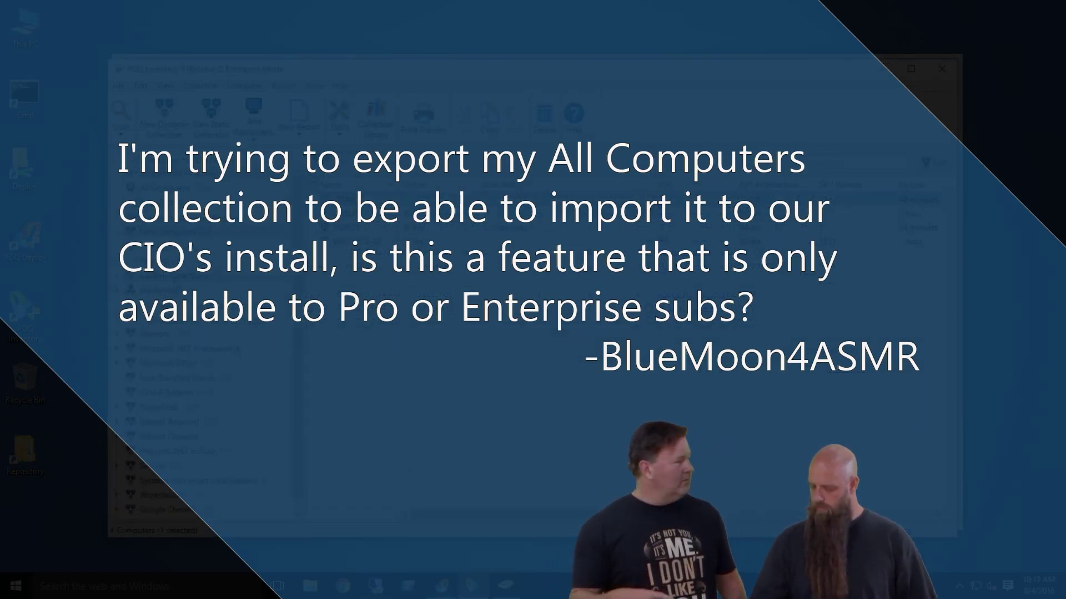
# - Inspect the file types offered for exporting the Online Systems collection in PDQ Inventory, and cancel the export
pyautogui.click(161, 392)
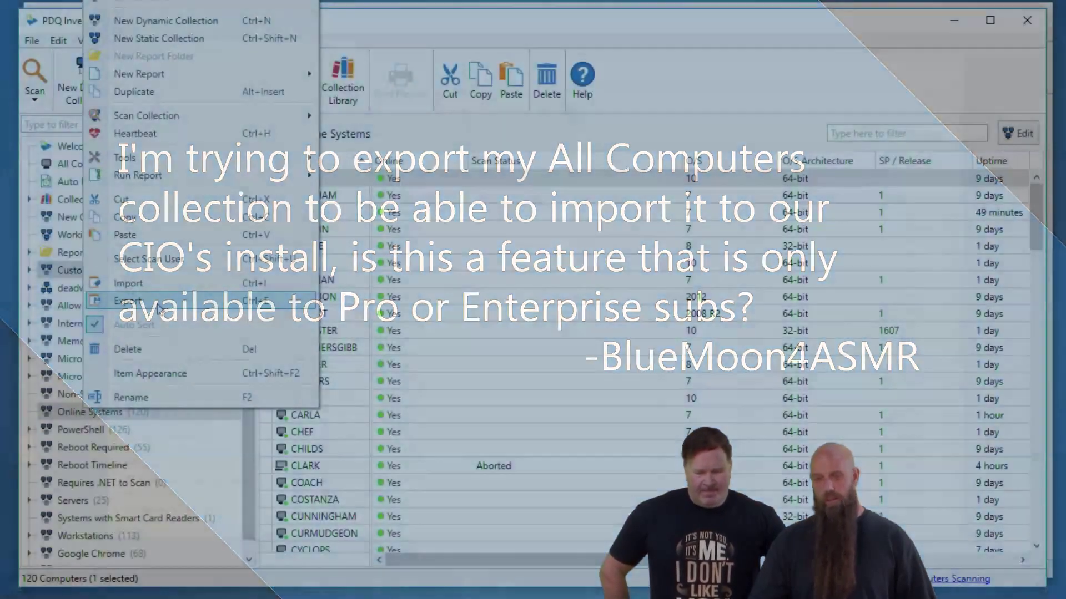
pyautogui.click(224, 295)
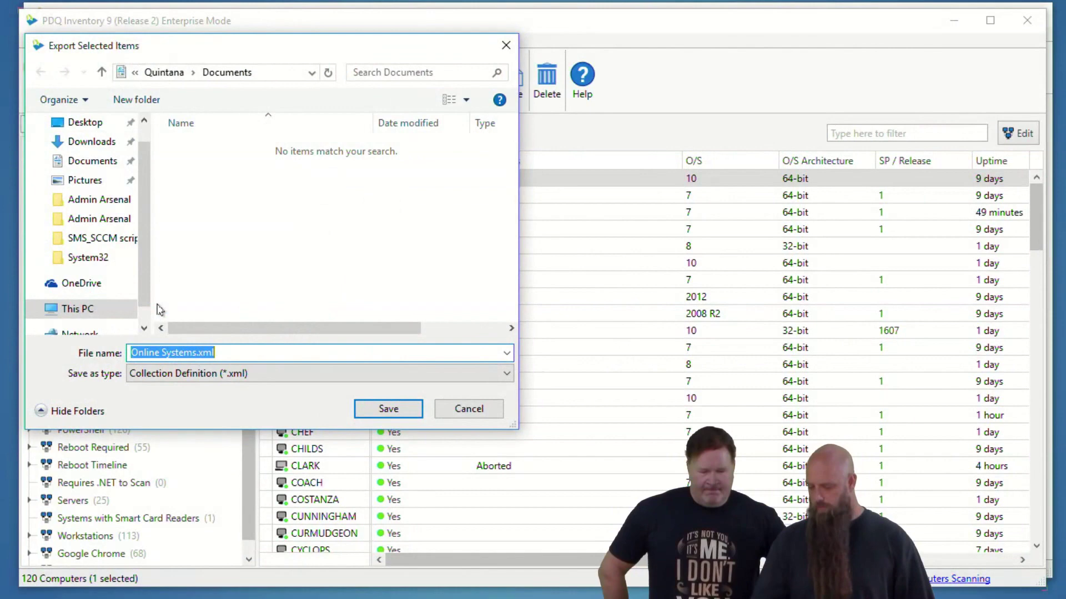
pyautogui.click(265, 374)
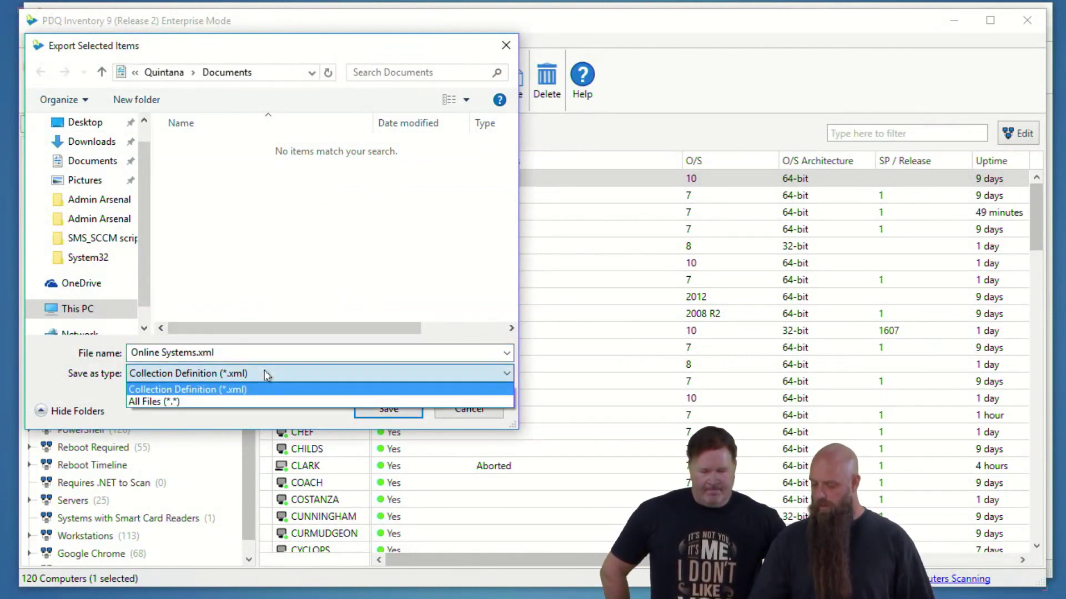
pyautogui.click(265, 374)
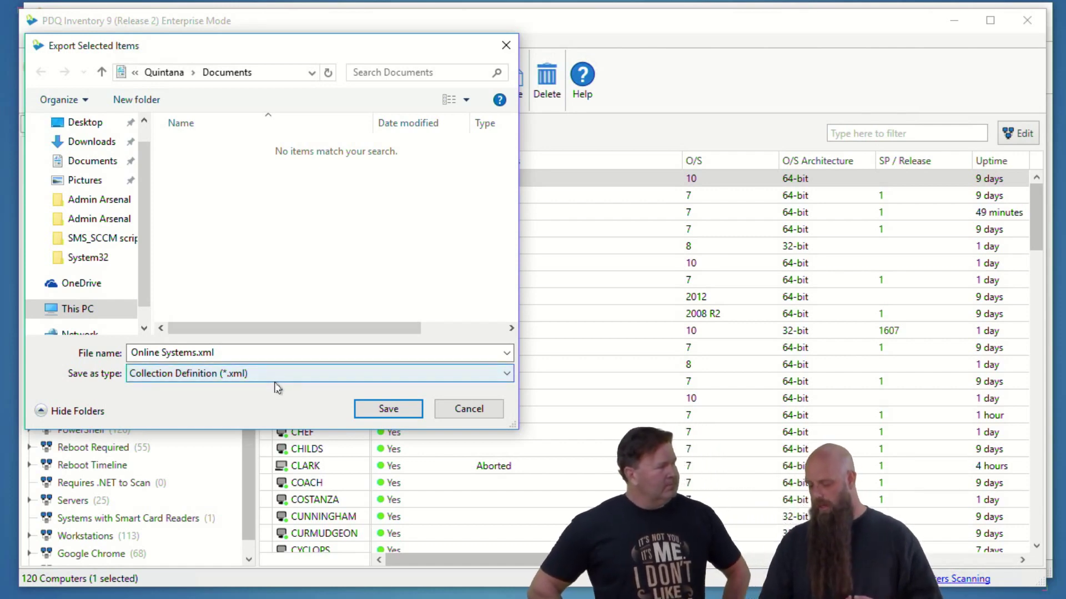
pyautogui.click(468, 409)
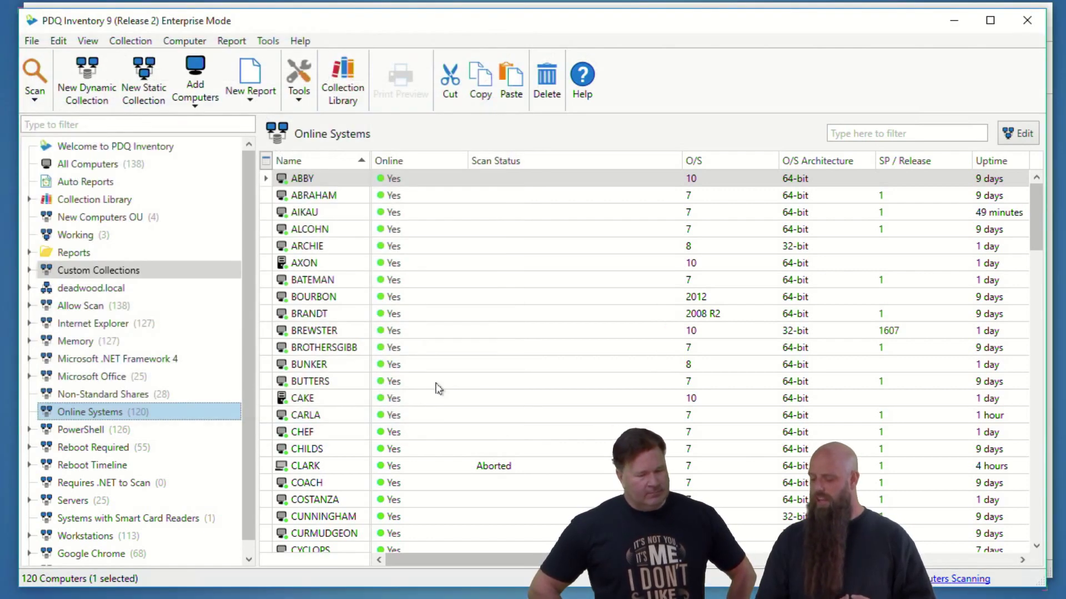
# - Check whether the All Computers collection offers an export option
pyautogui.click(99, 166)
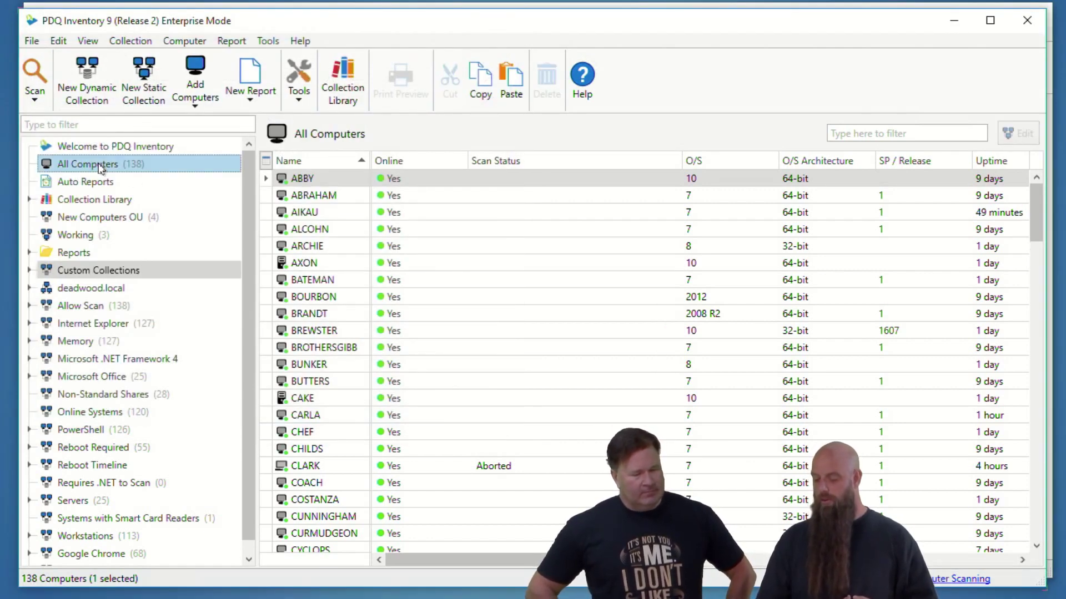
pyautogui.rightClick(100, 168)
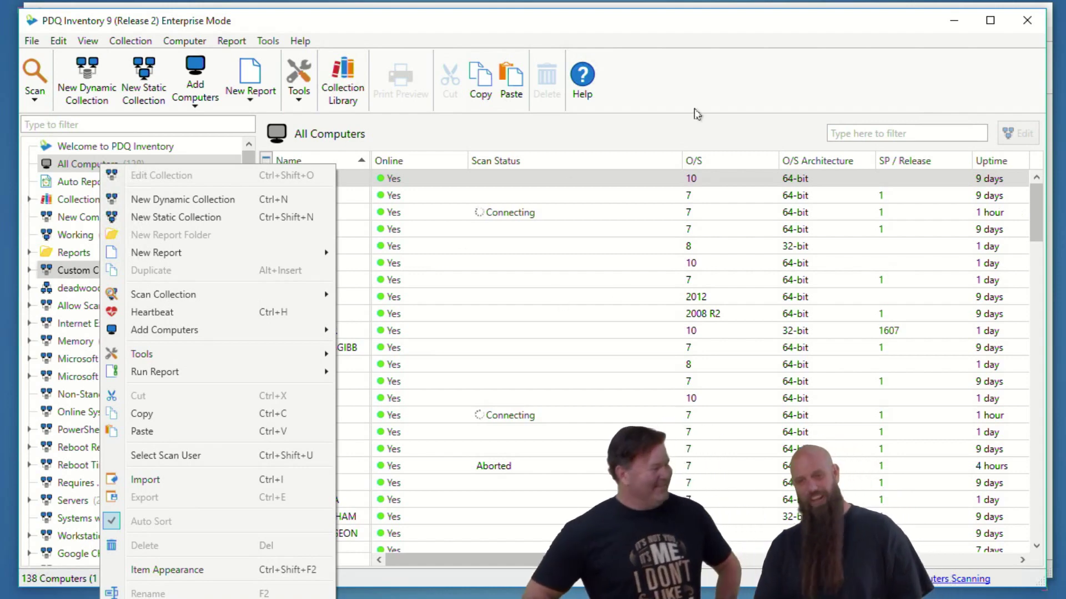
pyautogui.press('Escape')
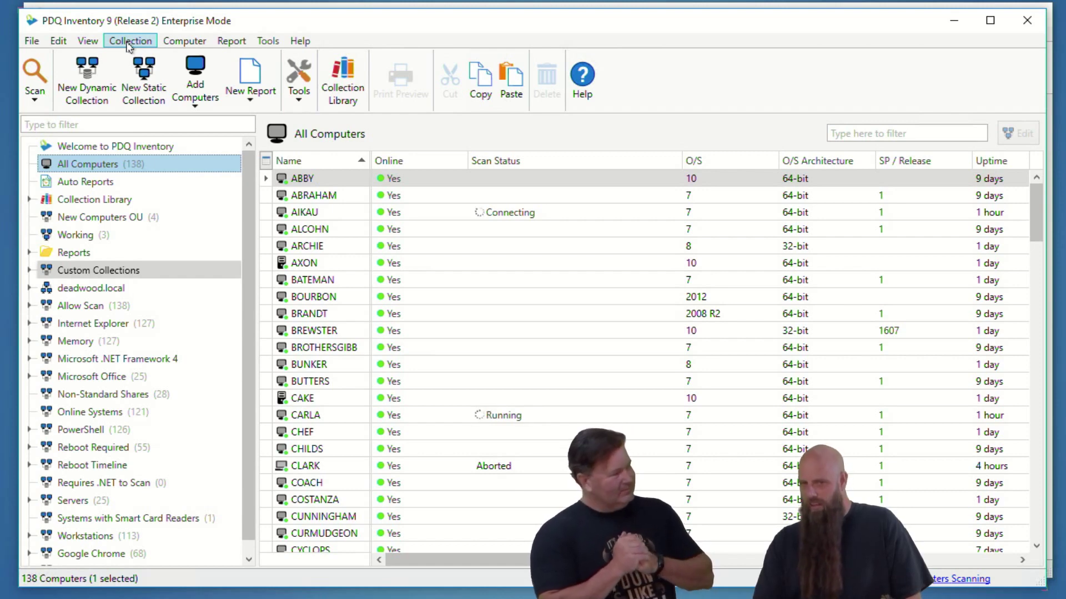
# - Review the Active Directory sync settings in the PDQ Inventory preferences, and close the preferences
pyautogui.click(32, 41)
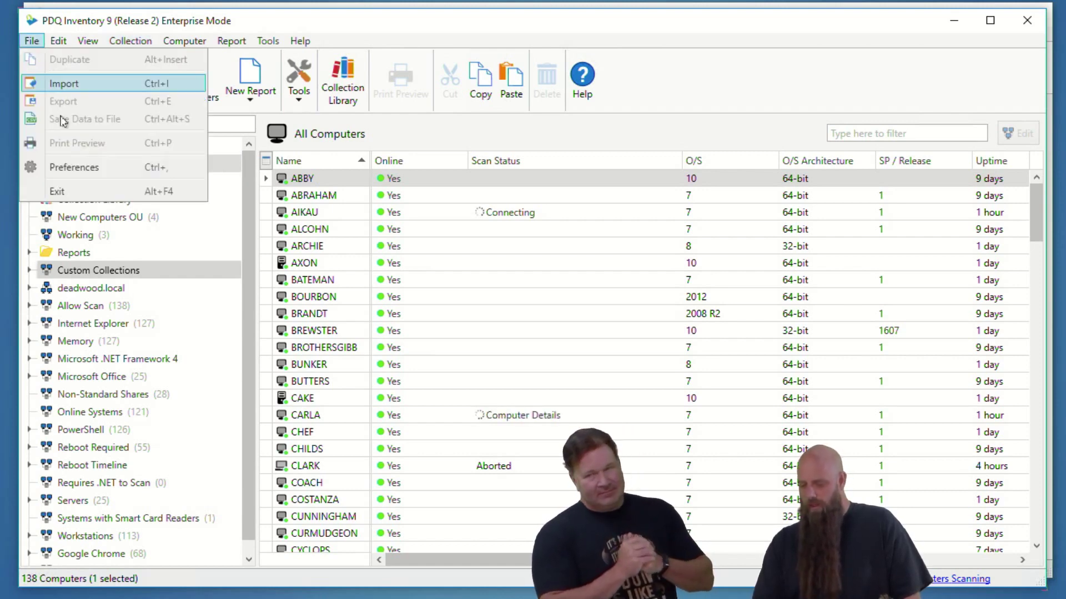
pyautogui.click(69, 168)
pyautogui.click(222, 159)
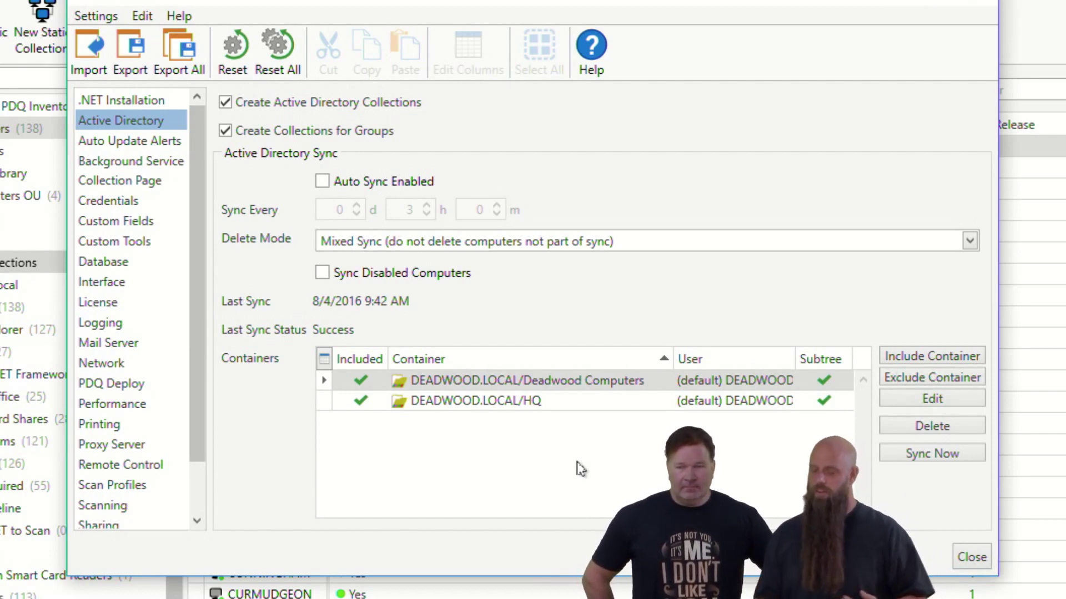
pyautogui.click(968, 559)
# - Inspect the file import option for adding computers by name, and cancel without adding any
pyautogui.click(109, 24)
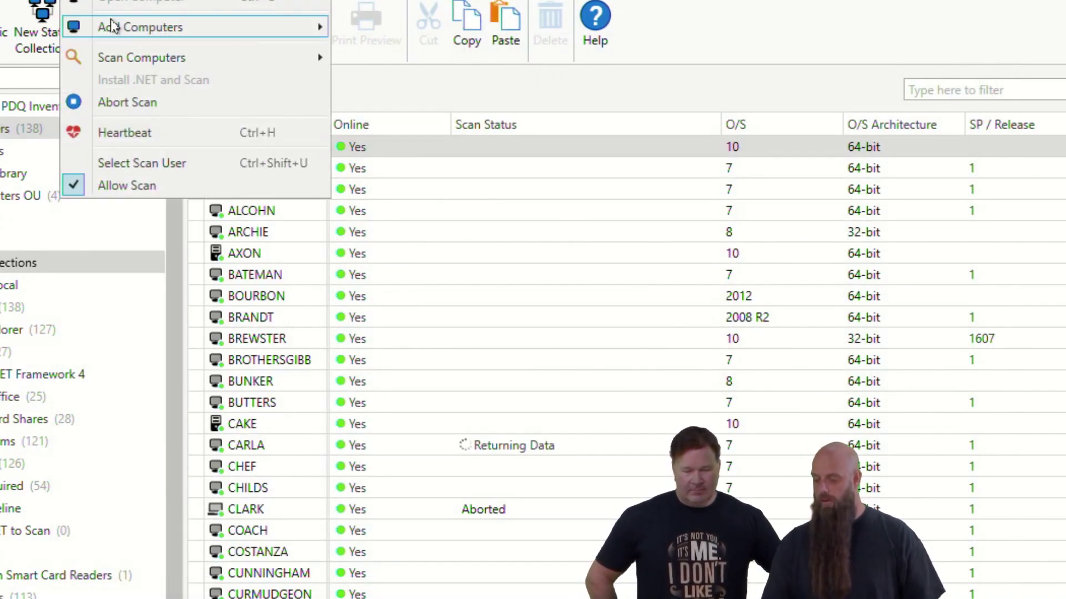
pyautogui.moveTo(111, 26)
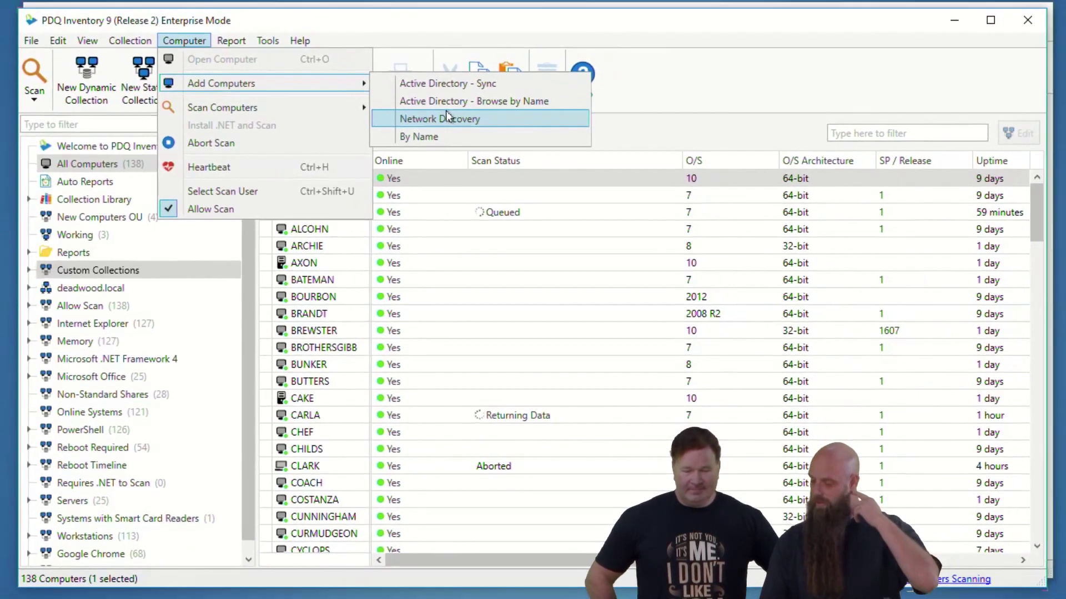
pyautogui.click(427, 136)
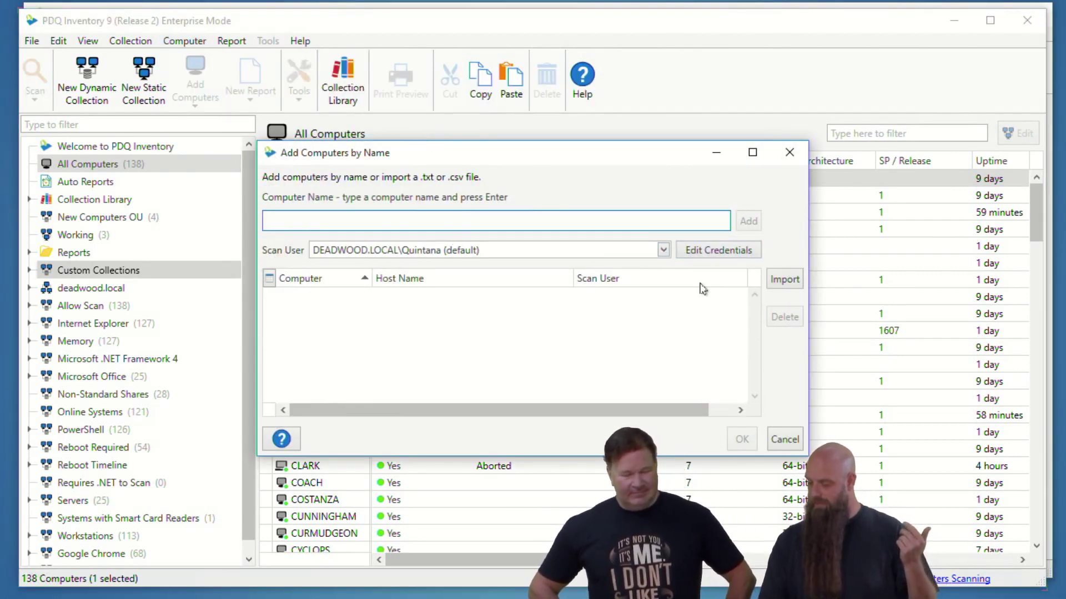
pyautogui.click(792, 279)
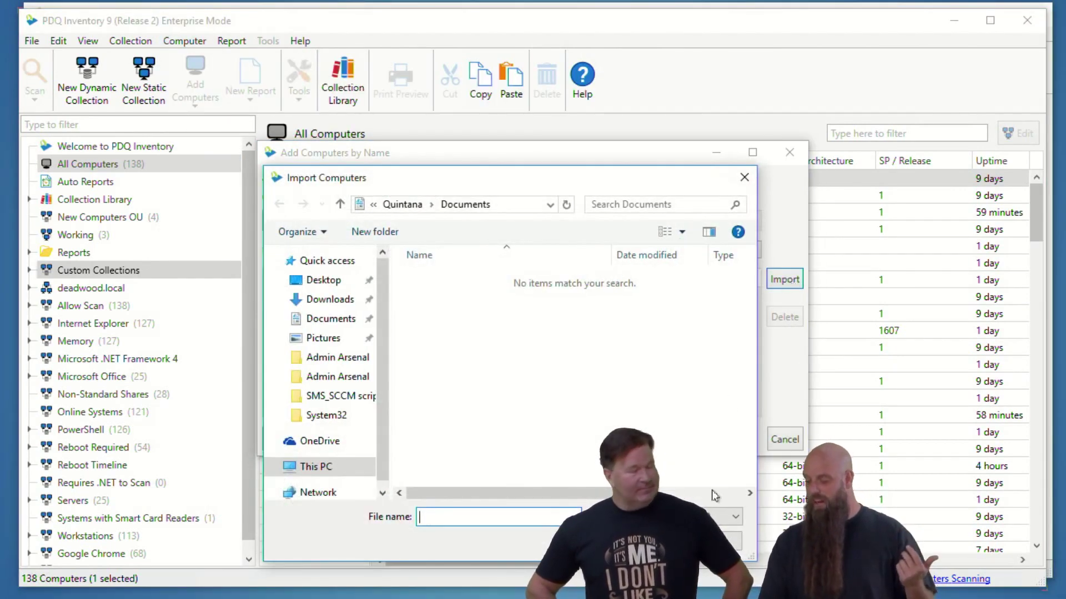
pyautogui.click(711, 536)
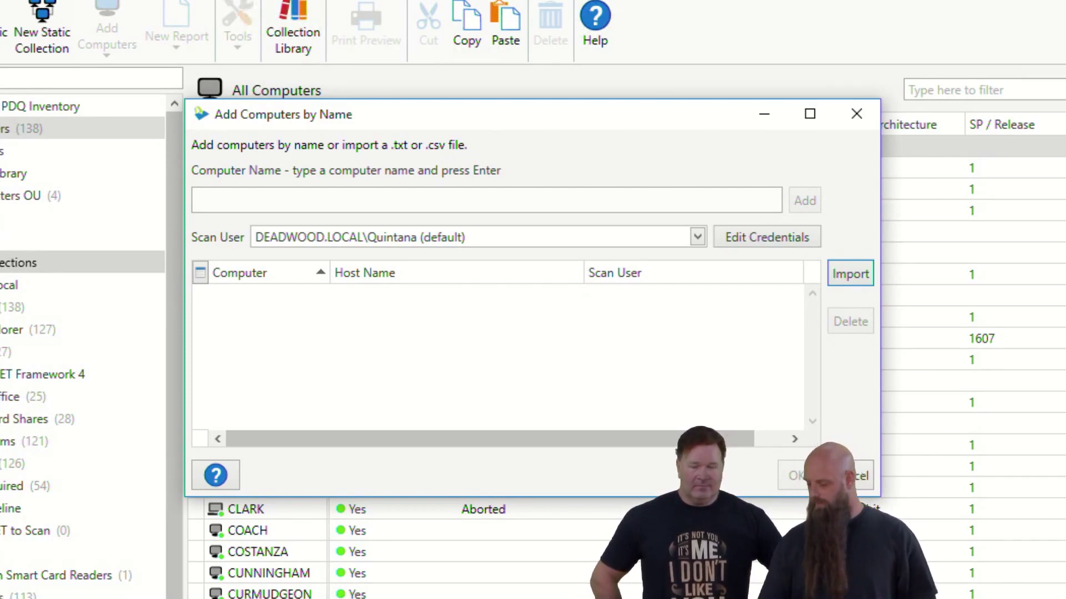
pyautogui.click(859, 481)
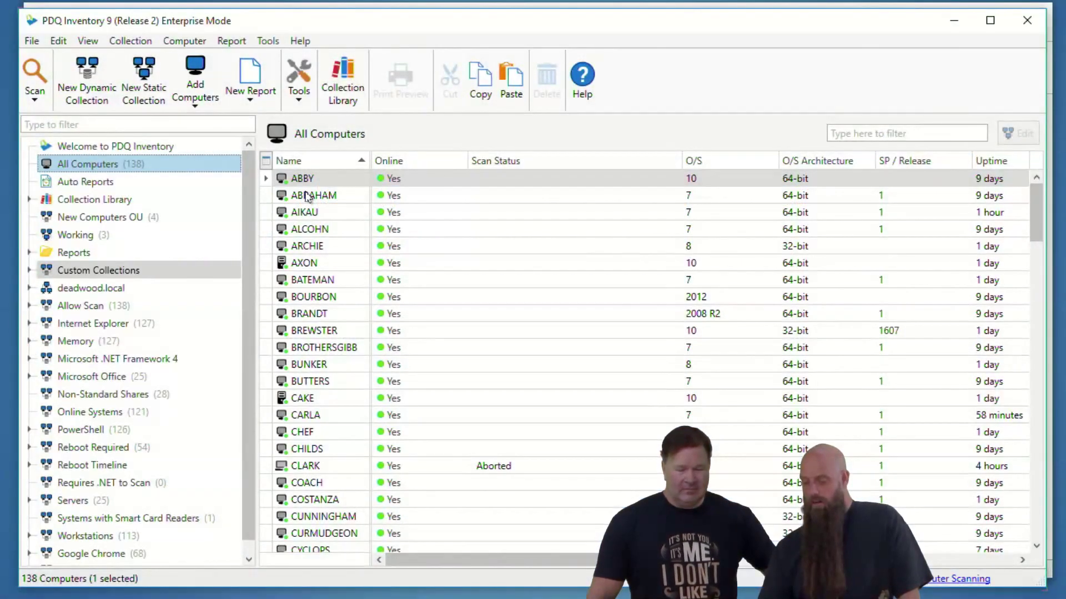
# - View the general computer details of ABRAHAM from the All Computers collection
pyautogui.click(343, 211)
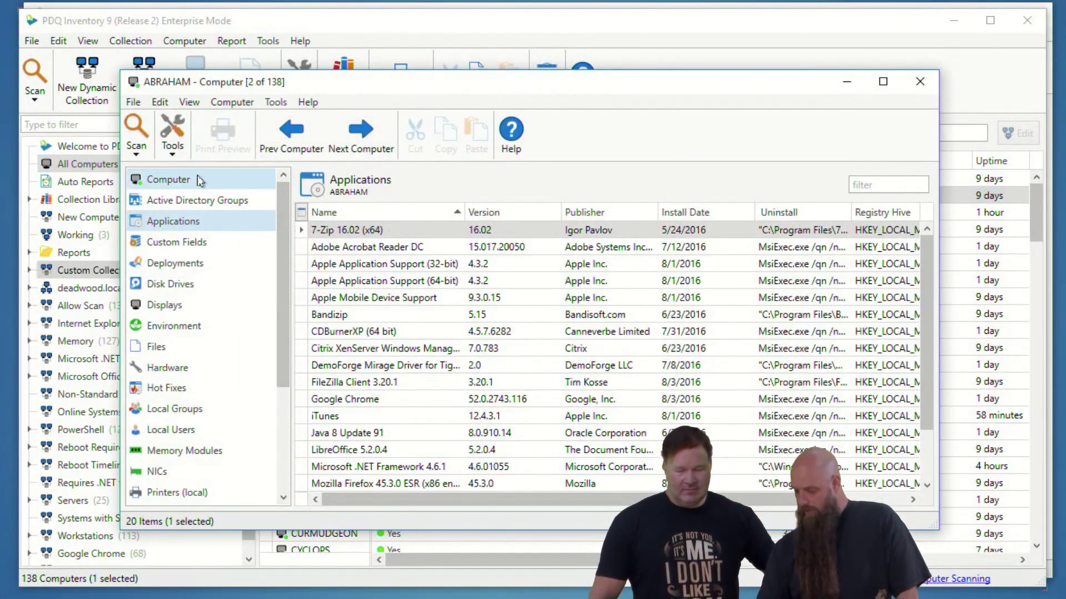
pyautogui.click(230, 181)
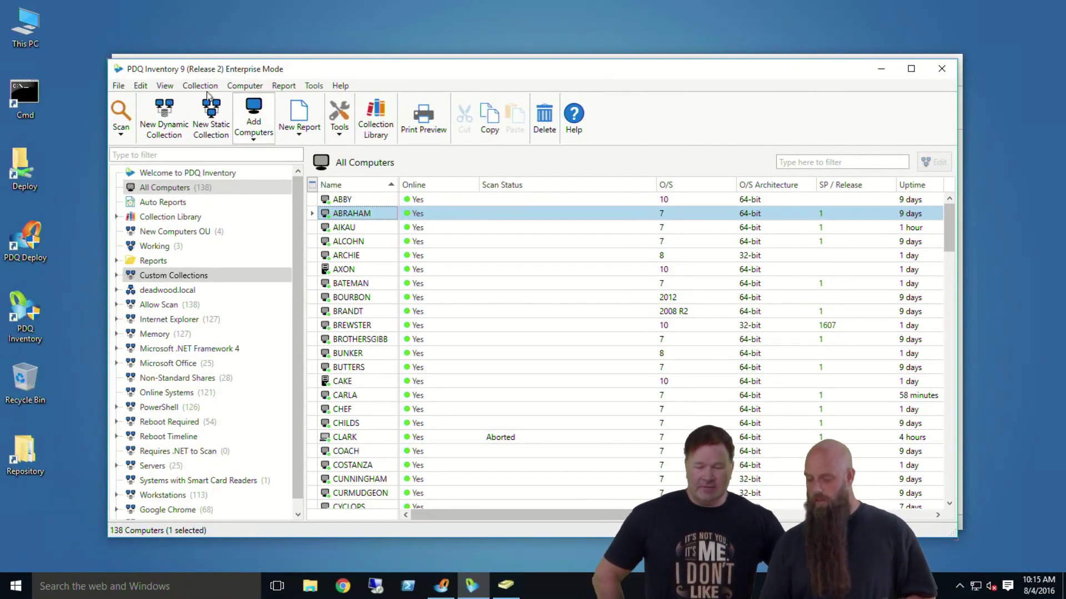
# - Create a custom field of type Date named "Computer Born" in the preferences, and close the preferences
pyautogui.click(119, 85)
pyautogui.click(143, 190)
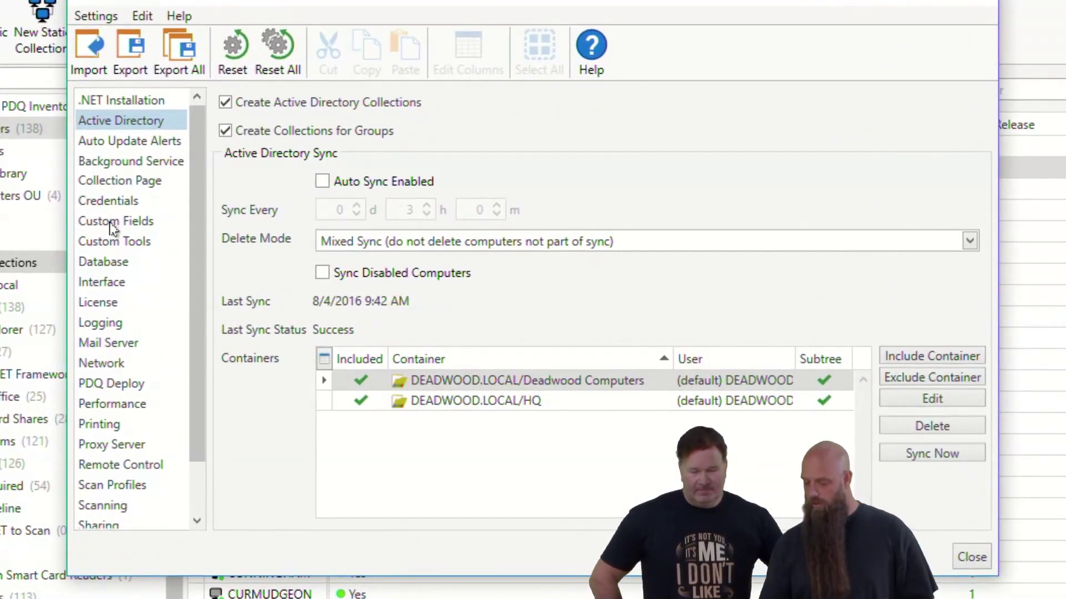
pyautogui.click(145, 228)
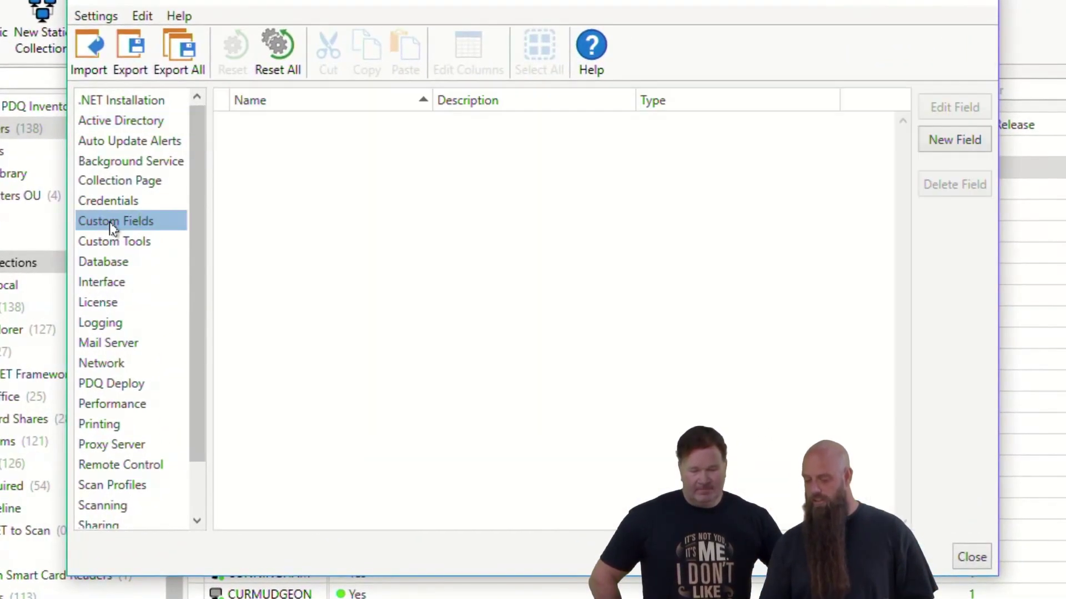
pyautogui.click(938, 142)
pyautogui.click(969, 168)
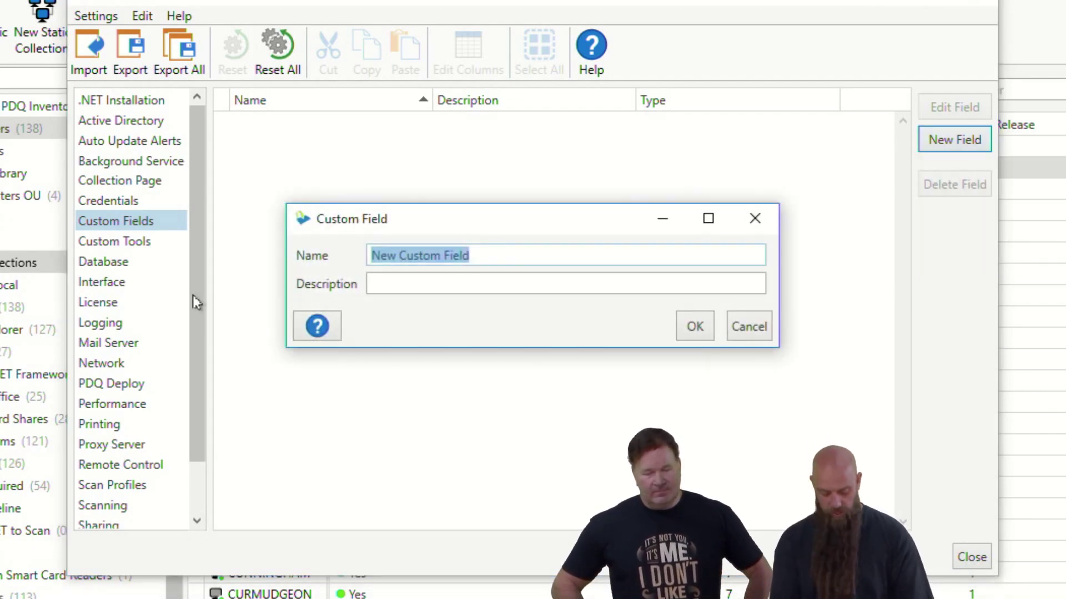
pyautogui.write('C')
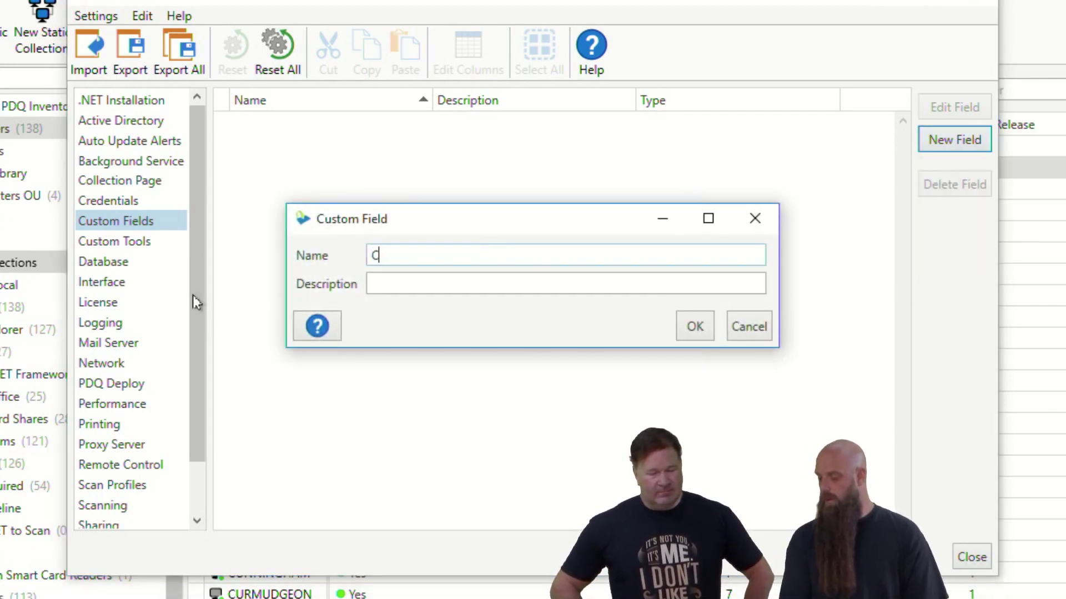
pyautogui.write('omputer Born')
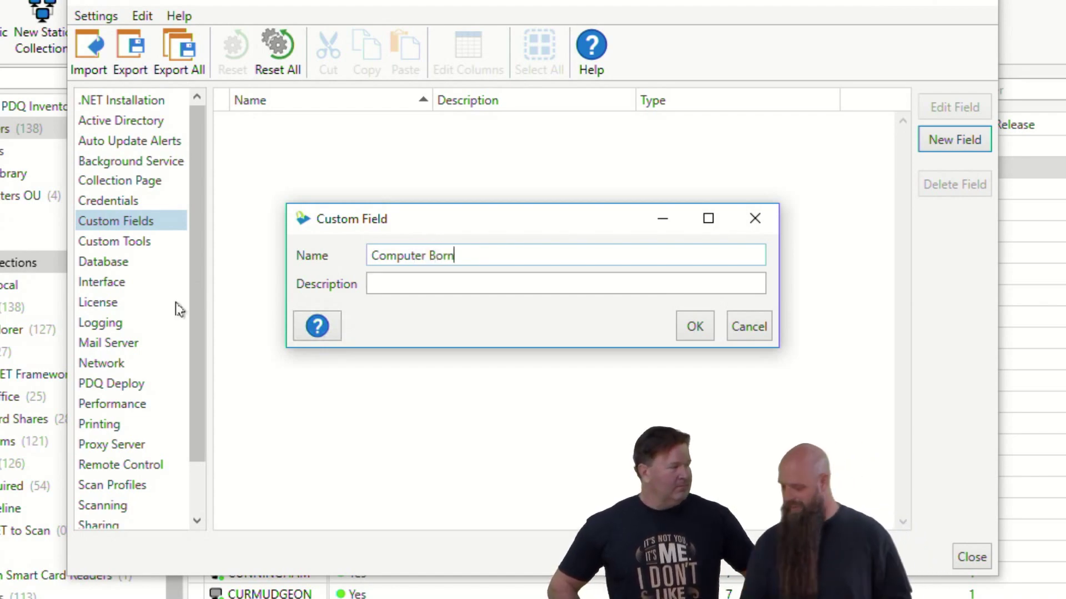
pyautogui.click(684, 326)
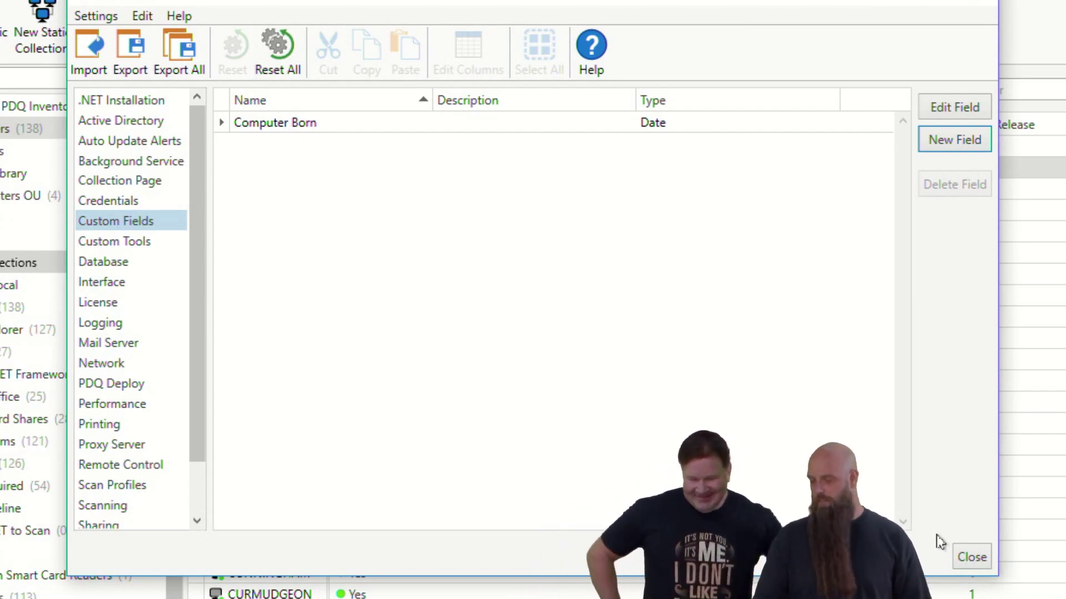
pyautogui.click(970, 557)
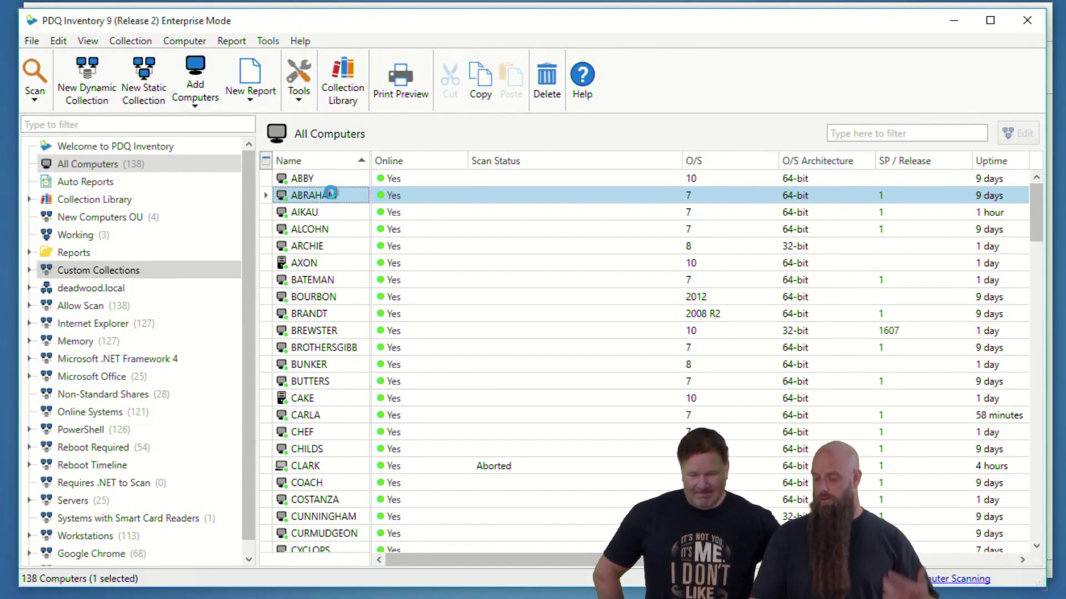
# - Set ABRAHAM's Computer Born custom field to 5/4/2015, and close the computer's details
pyautogui.doubleClick(331, 194)
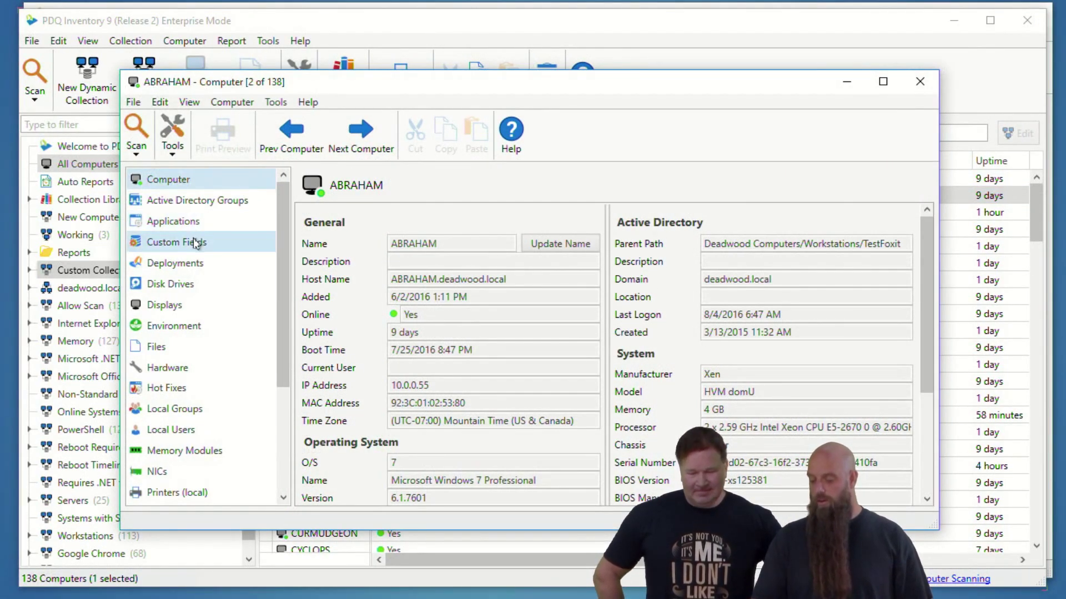
pyautogui.click(195, 244)
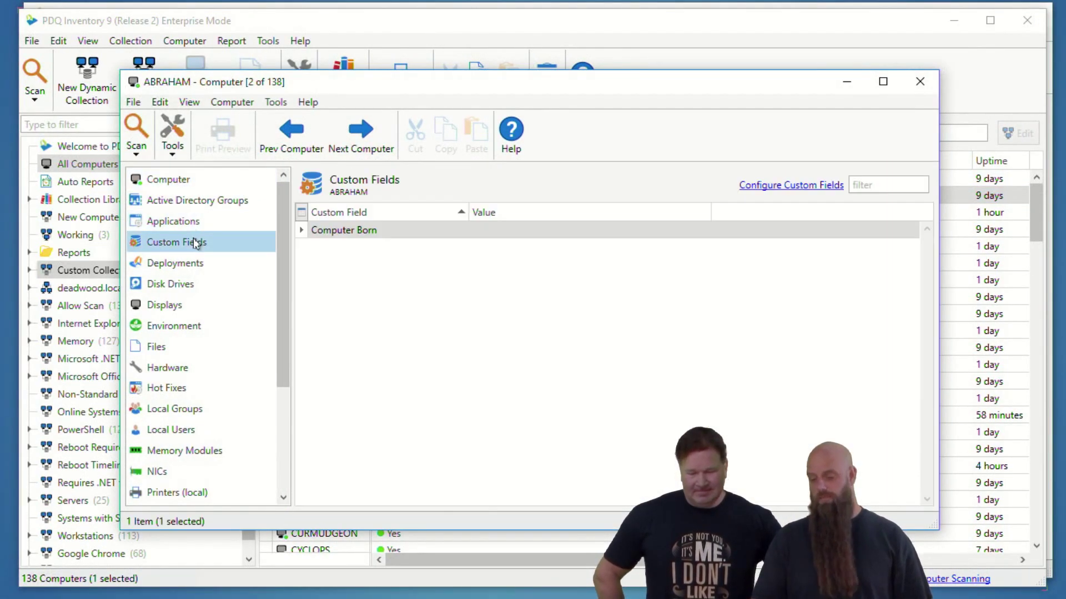
pyautogui.click(635, 234)
pyautogui.click(703, 230)
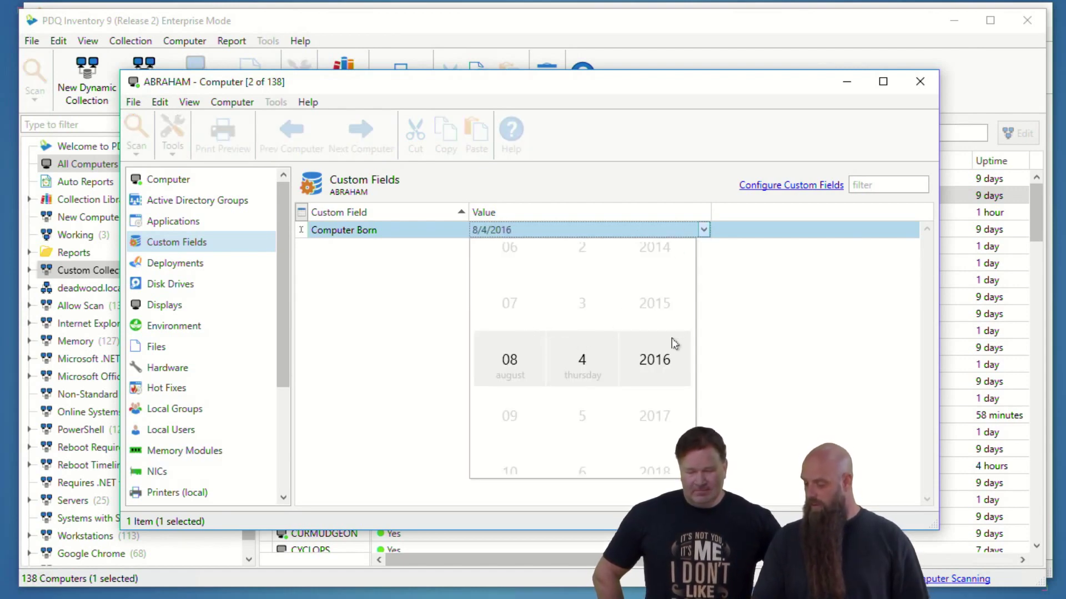
pyautogui.scroll(1, 675, 360)
pyautogui.scroll(3, 507, 392)
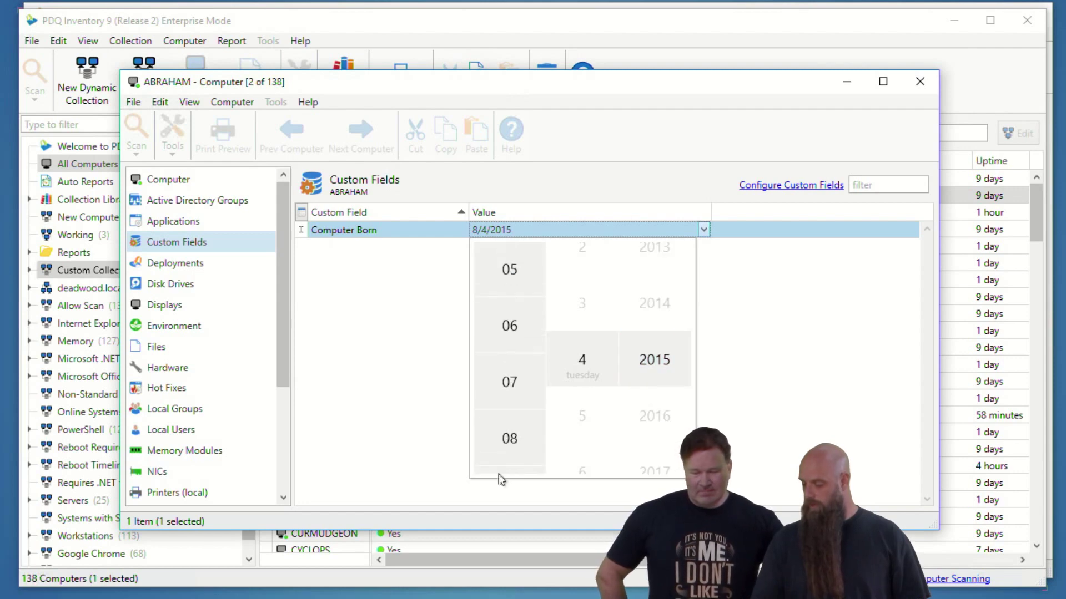
pyautogui.click(754, 317)
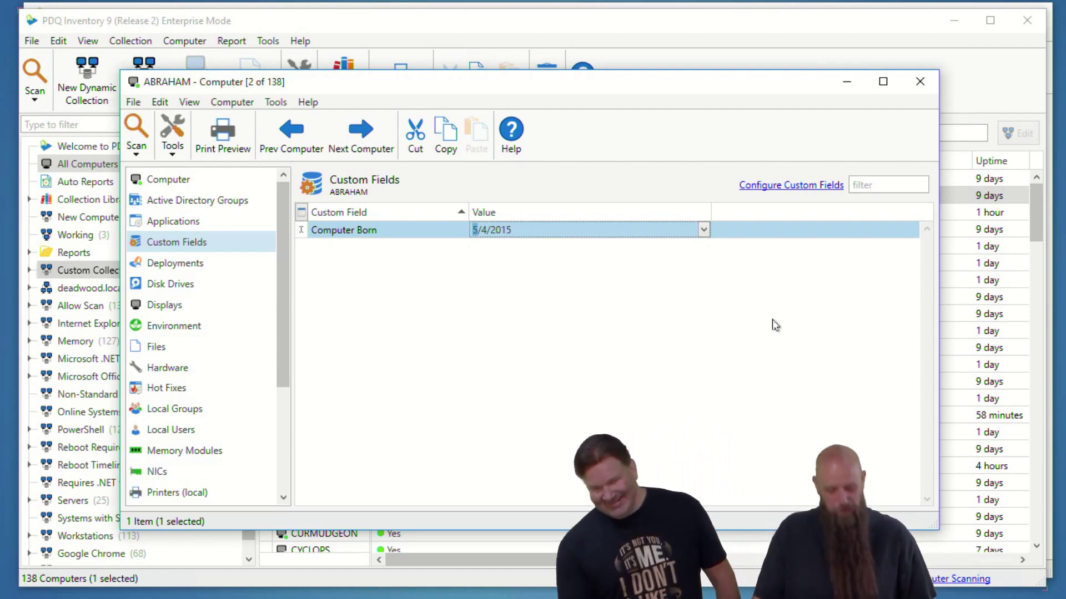
pyautogui.click(920, 82)
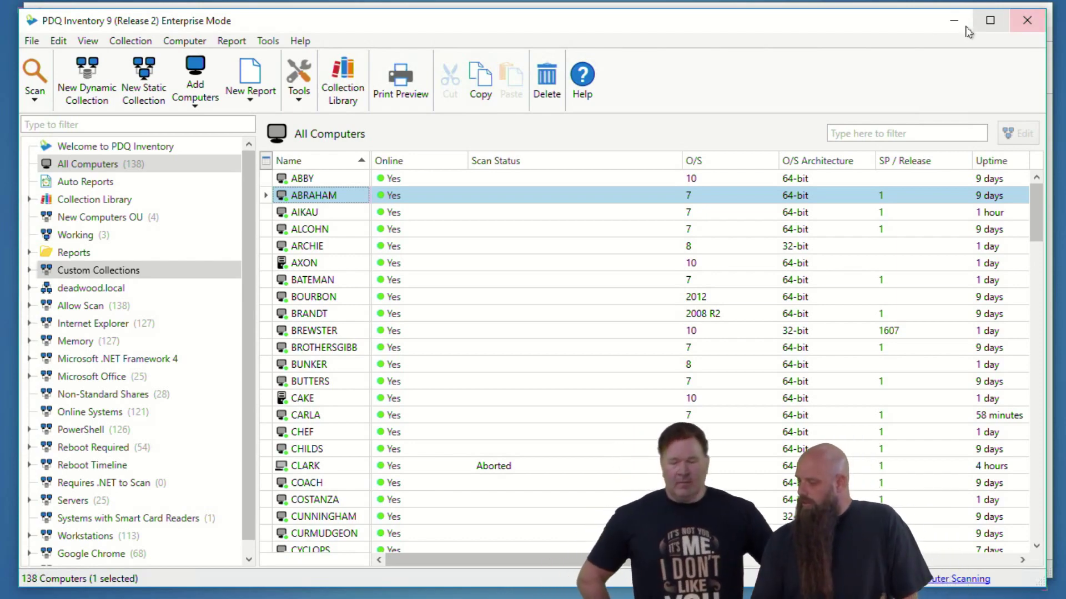
# - View the Package Library in PDQ Deploy, and check COSTANZA's installed applications in the Working collection of PDQ Inventory
pyautogui.hotkey('alt', 'Tab')
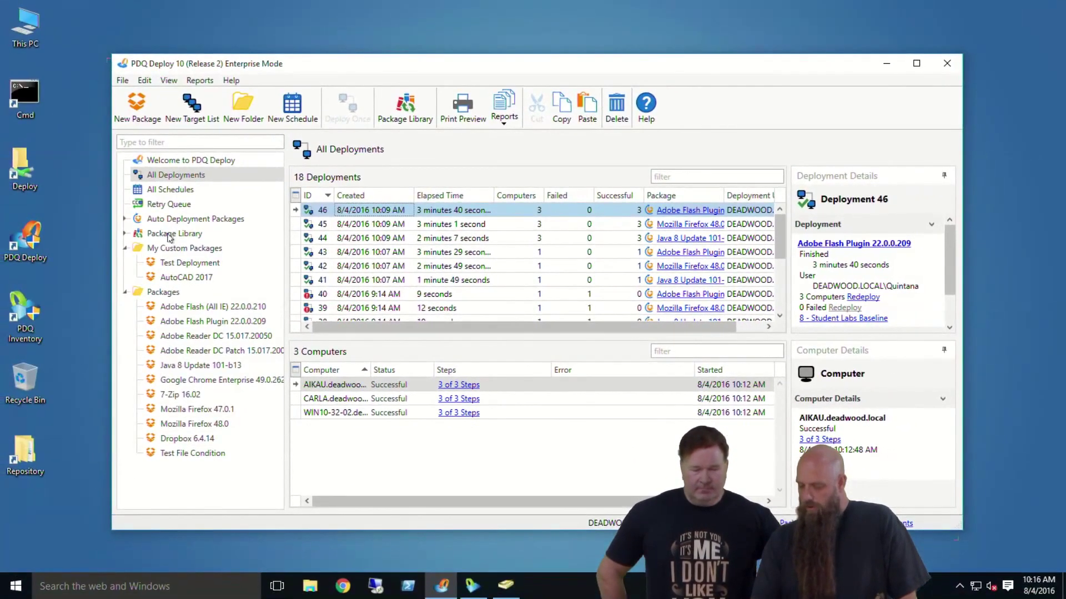
pyautogui.click(169, 236)
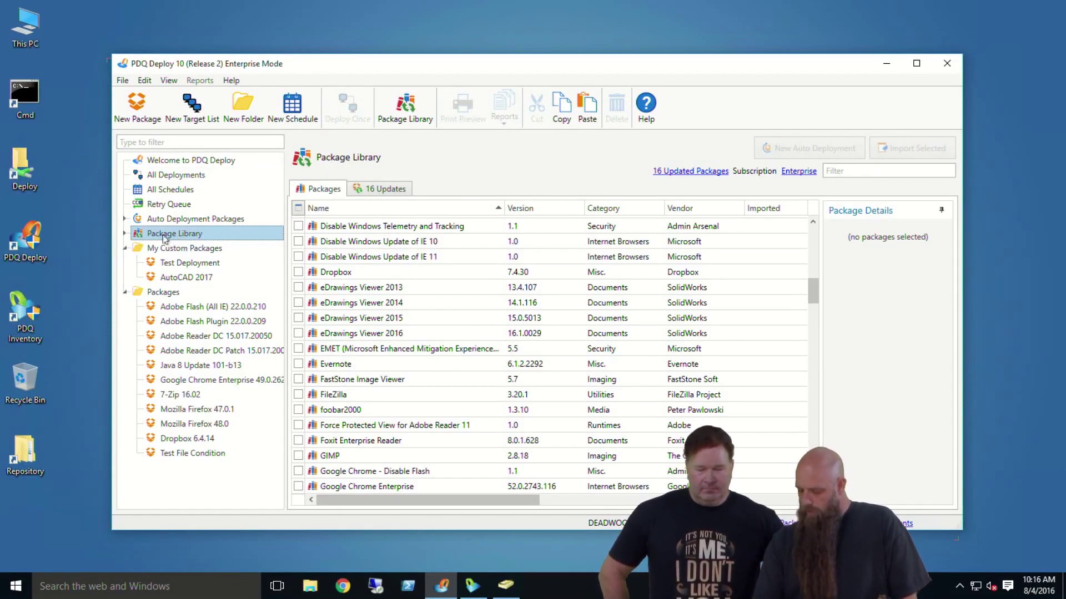
pyautogui.click(473, 586)
pyautogui.click(158, 246)
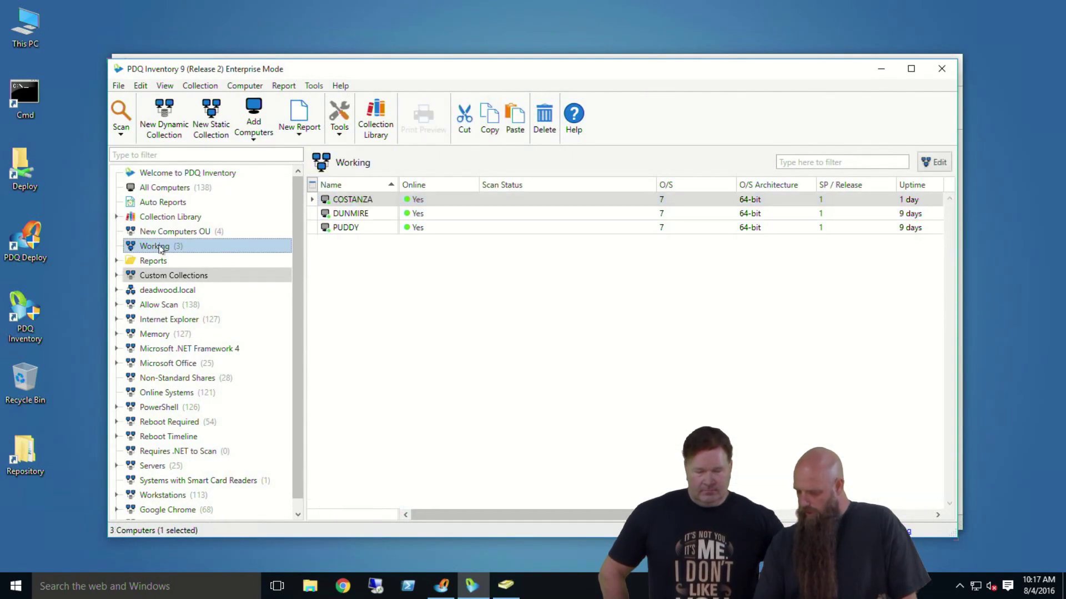
pyautogui.doubleClick(348, 201)
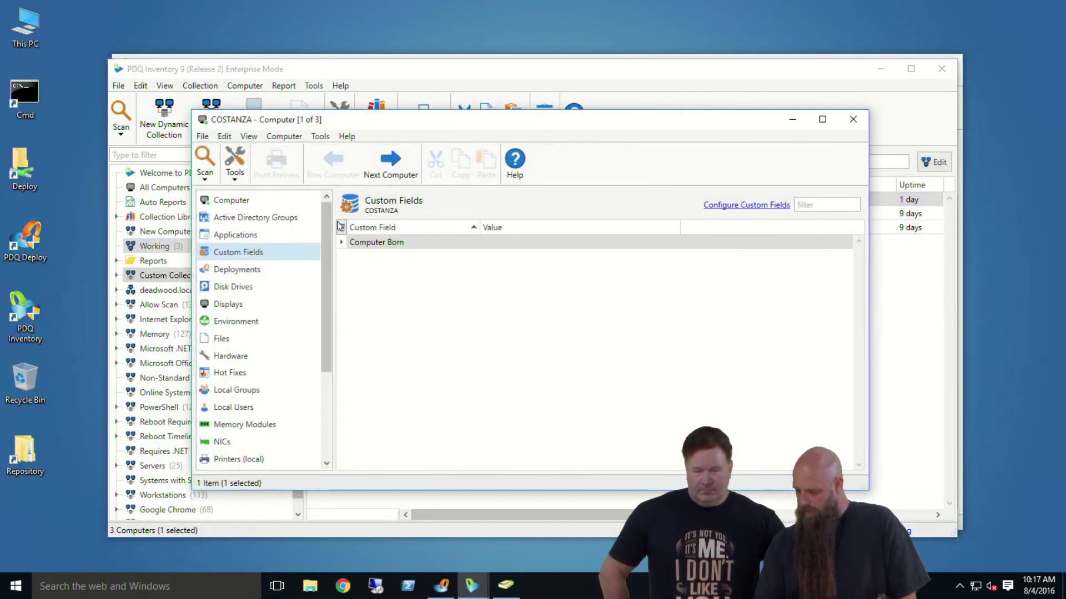
pyautogui.click(226, 218)
pyautogui.click(230, 233)
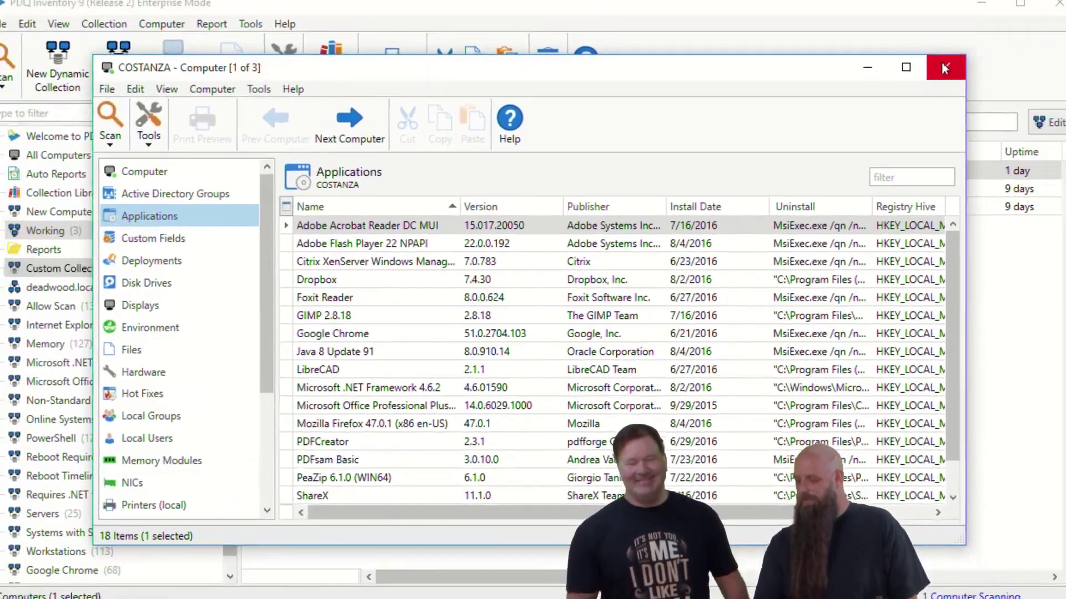
pyautogui.click(1020, 24)
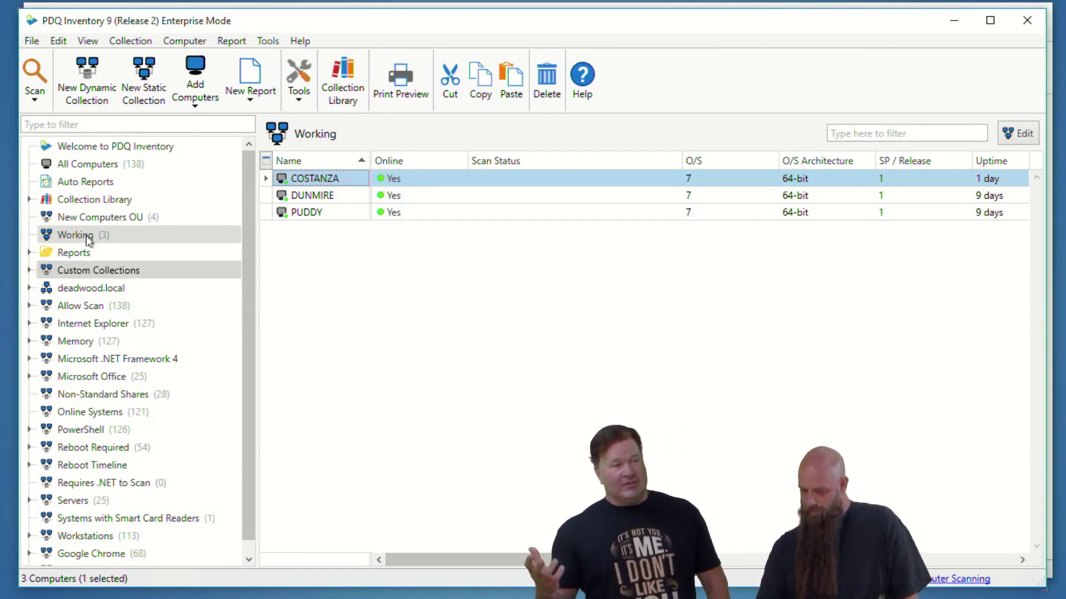
# - Switch to PDQ Deploy, review the attached packages and targets of the Student Labs Baseline schedule, and close it without saving
pyautogui.click(954, 20)
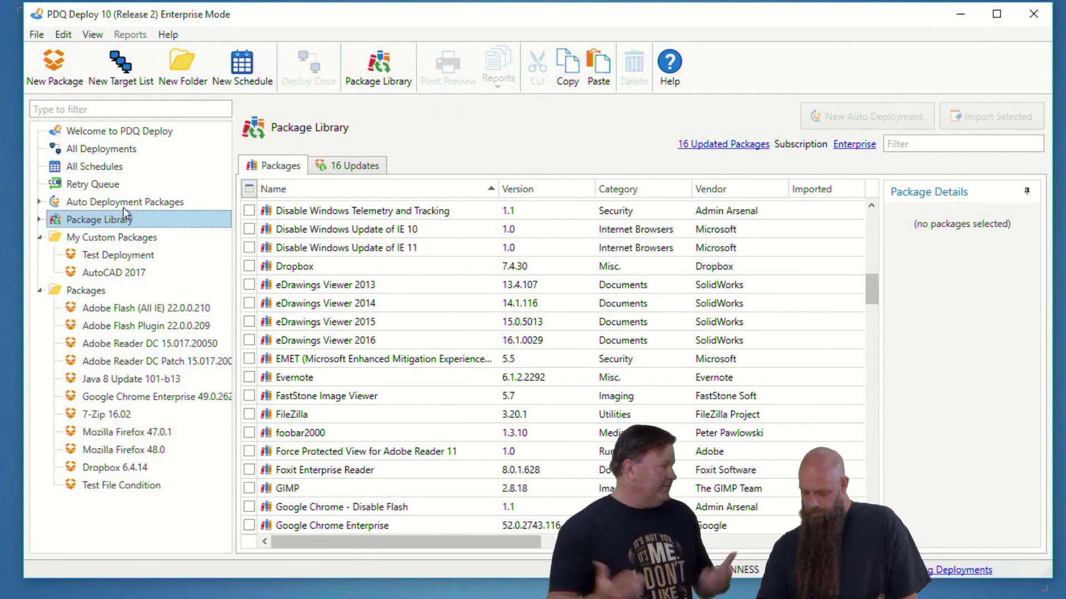
pyautogui.click(94, 166)
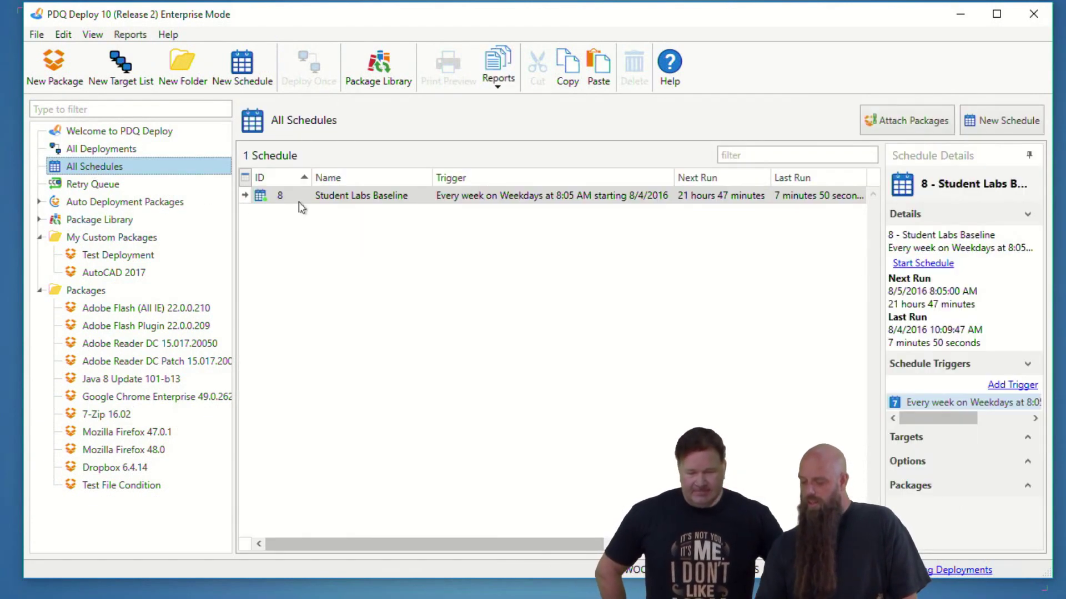
pyautogui.doubleClick(357, 200)
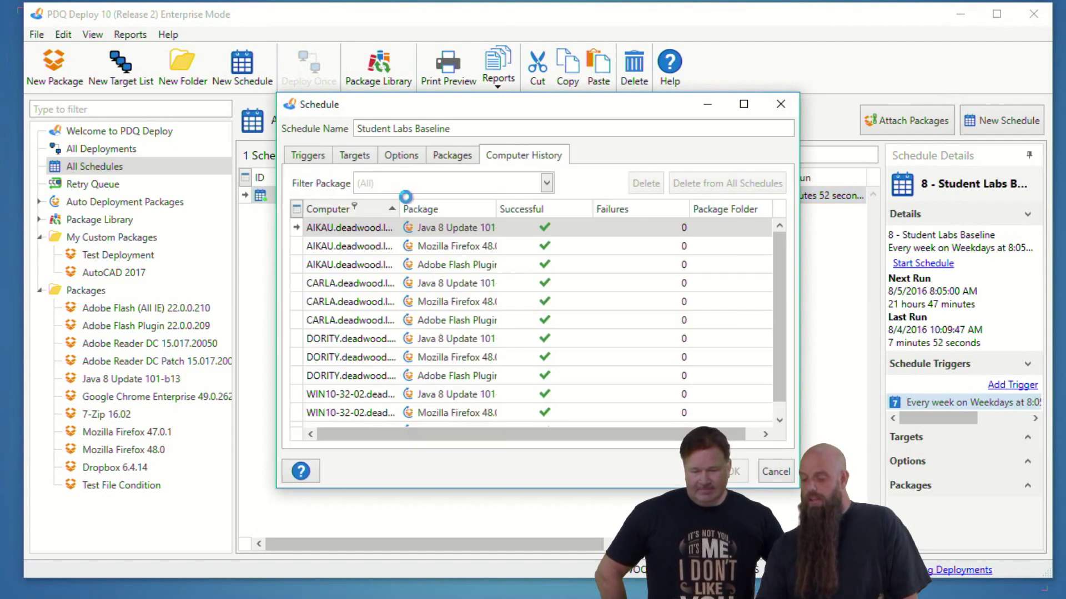
pyautogui.click(437, 156)
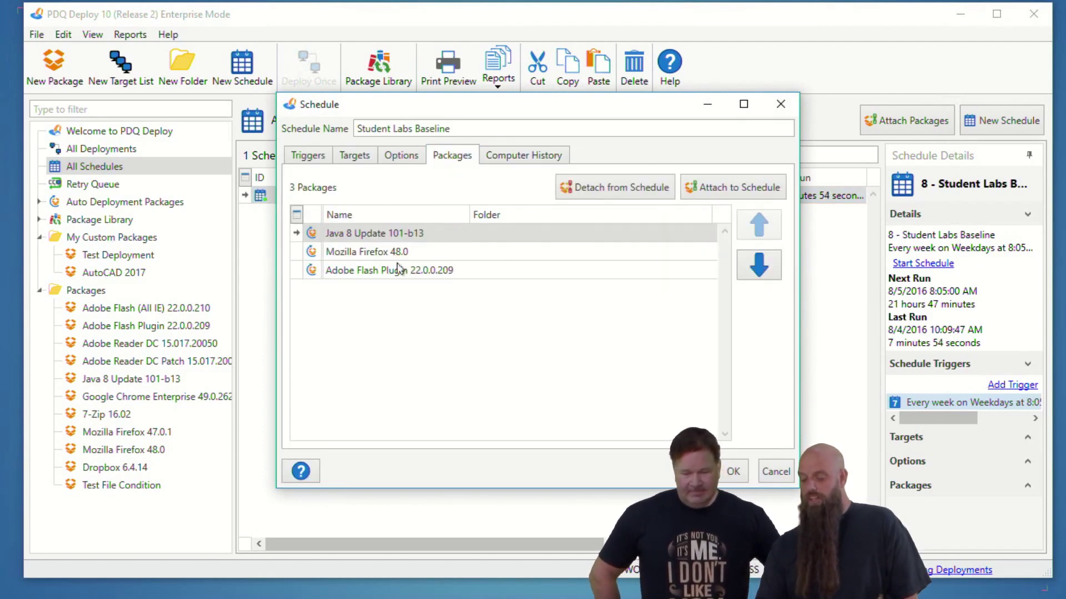
pyautogui.click(361, 156)
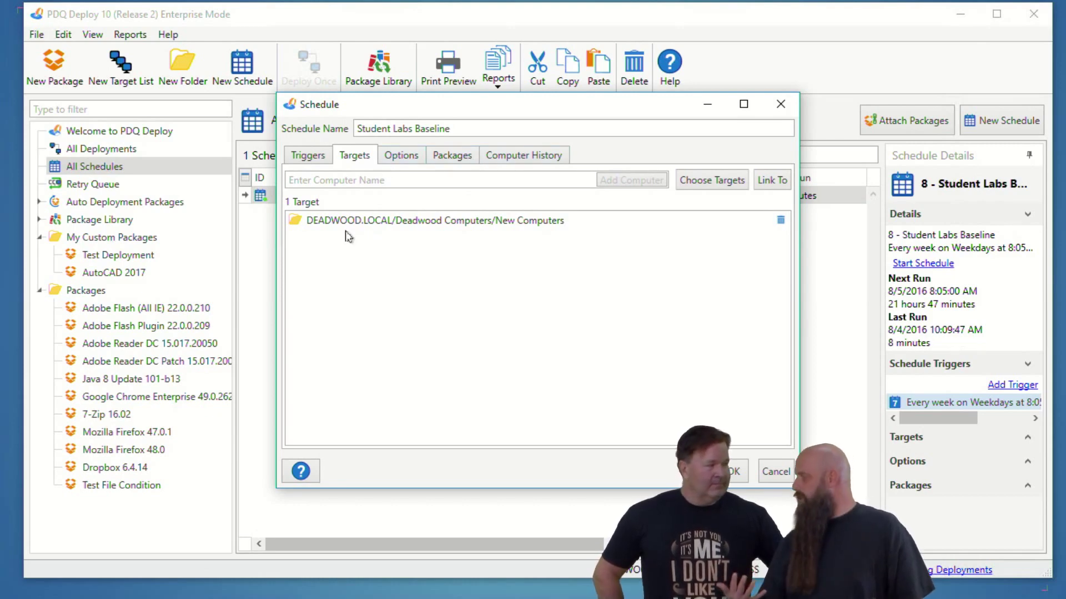
pyautogui.click(463, 158)
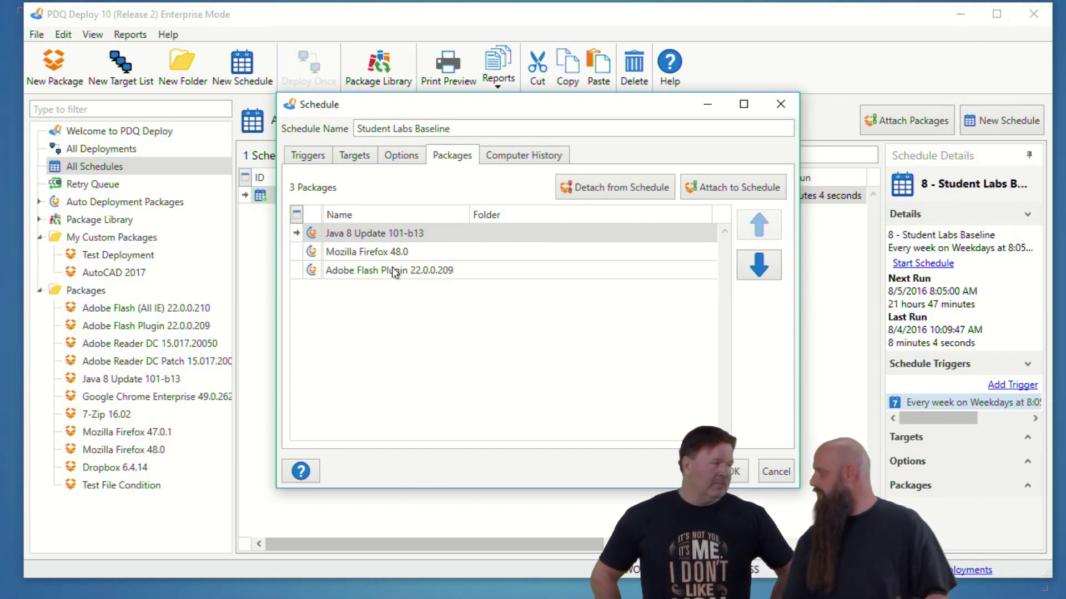
pyautogui.click(775, 472)
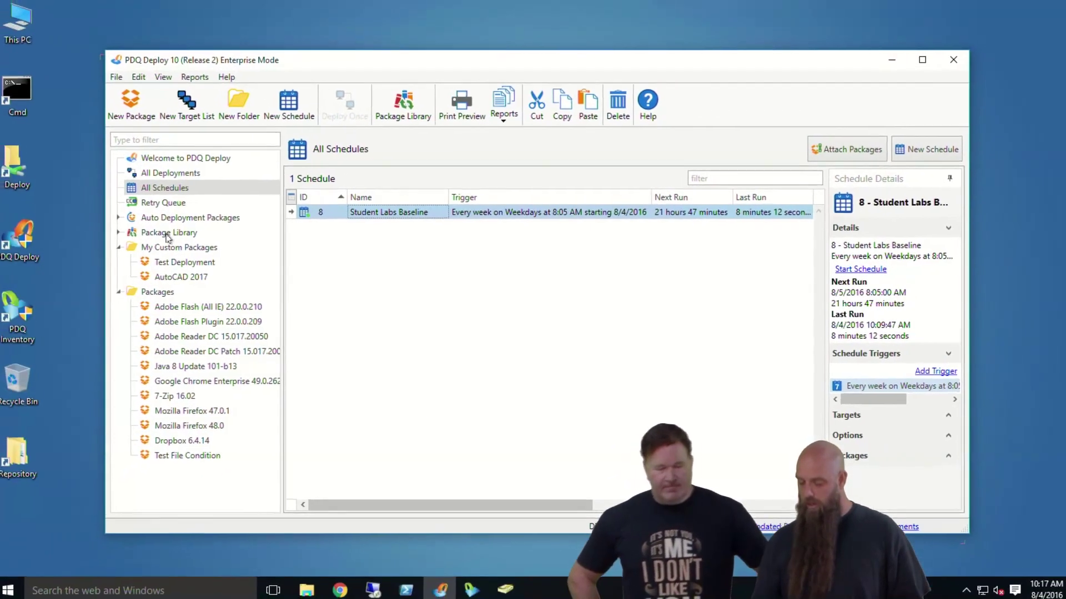
# - Find Mozilla Firefox in the Package Library with the filter "fire" and start a new auto deployment schedule named "Firefox Latest" for it
pyautogui.click(98, 221)
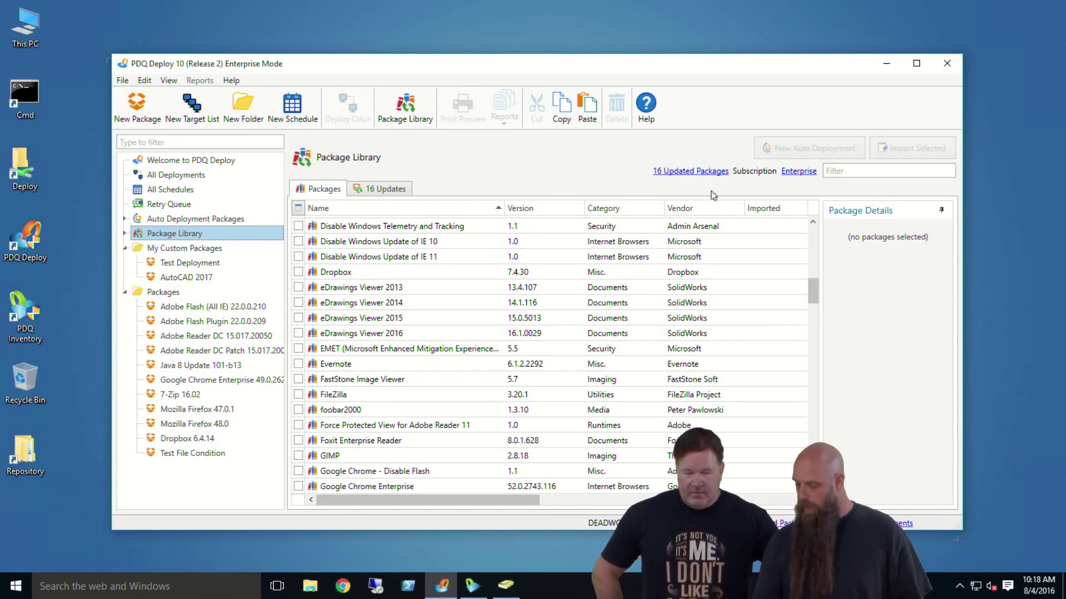
pyautogui.click(834, 173)
pyautogui.write('fire')
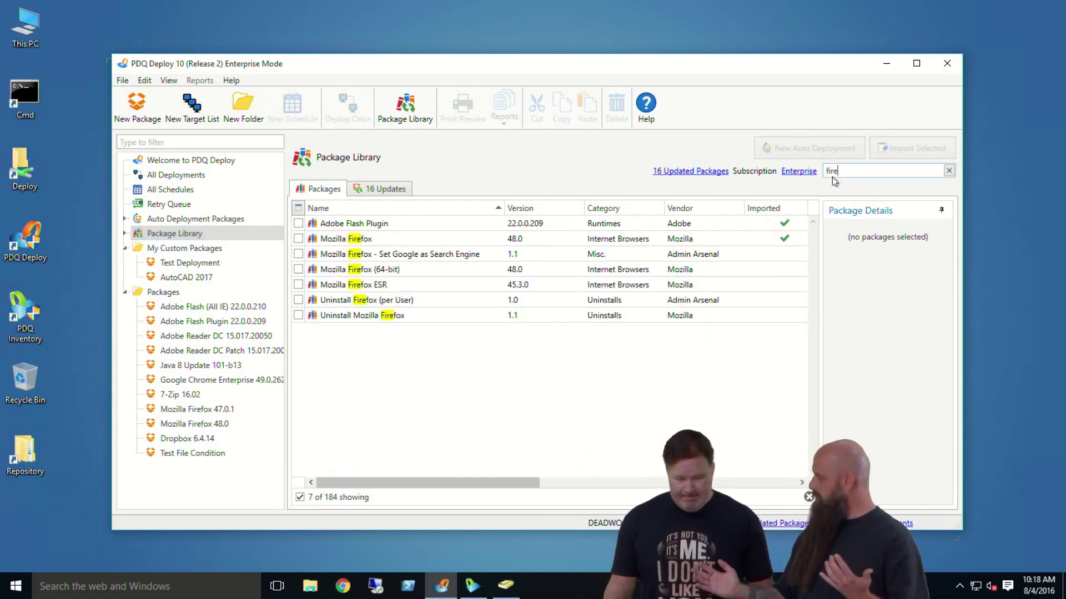
pyautogui.click(358, 238)
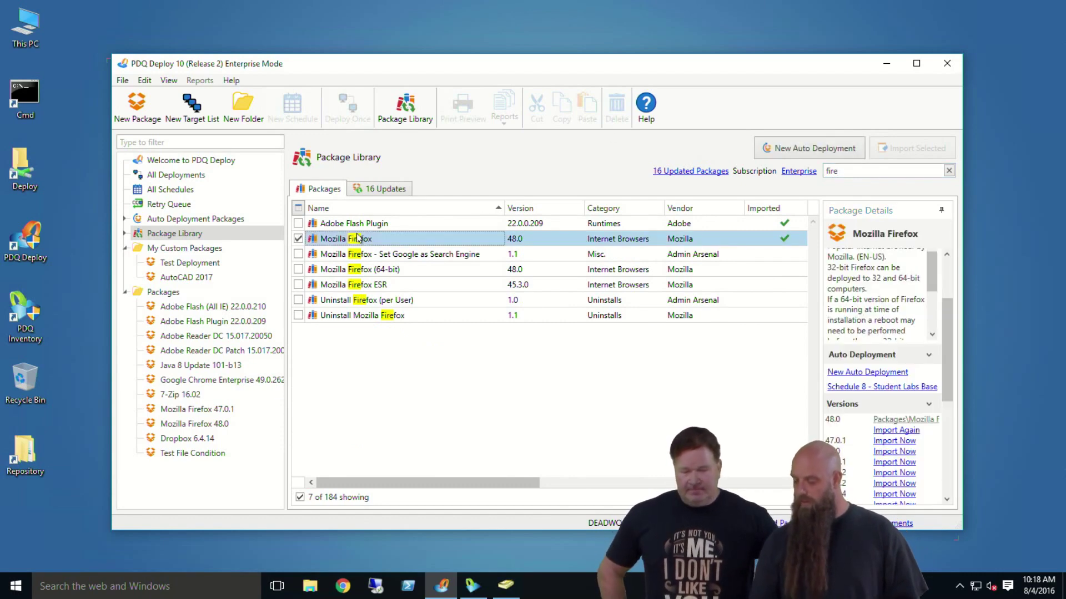
pyautogui.click(814, 151)
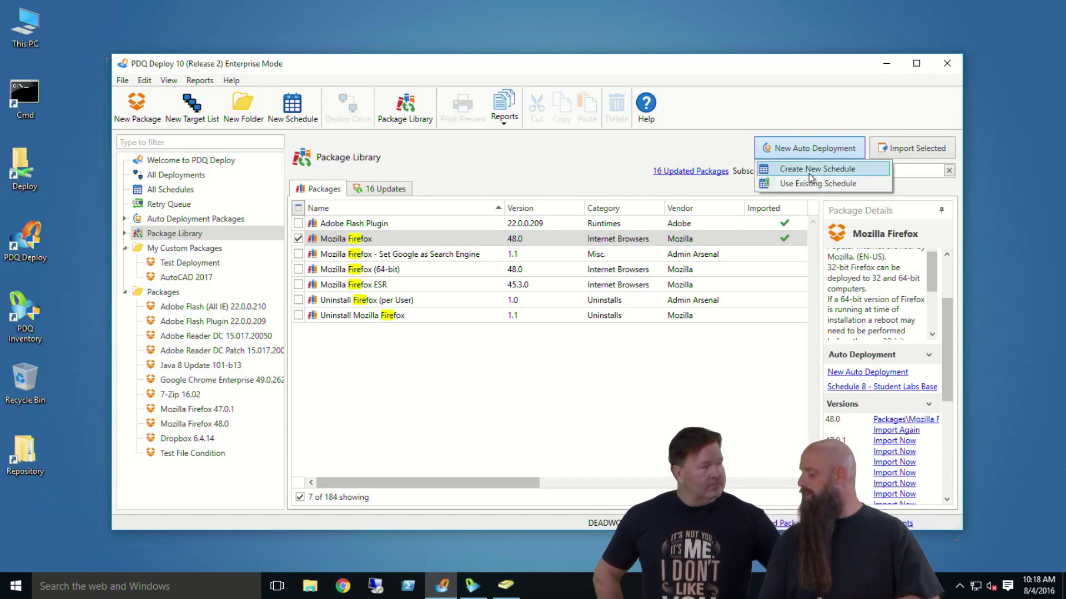
pyautogui.click(809, 173)
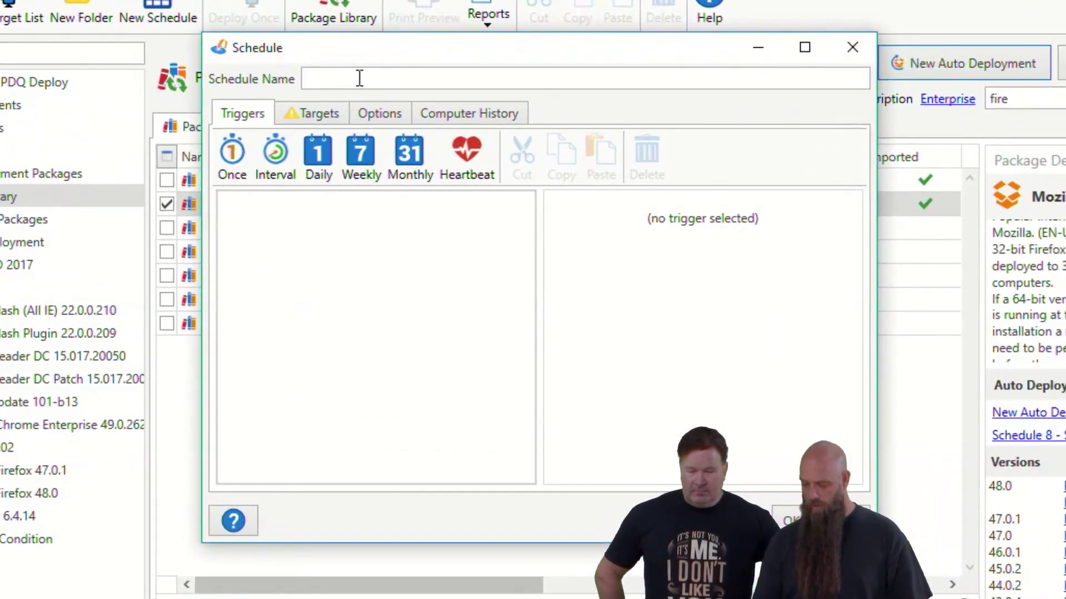
pyautogui.write('Firefox Latest')
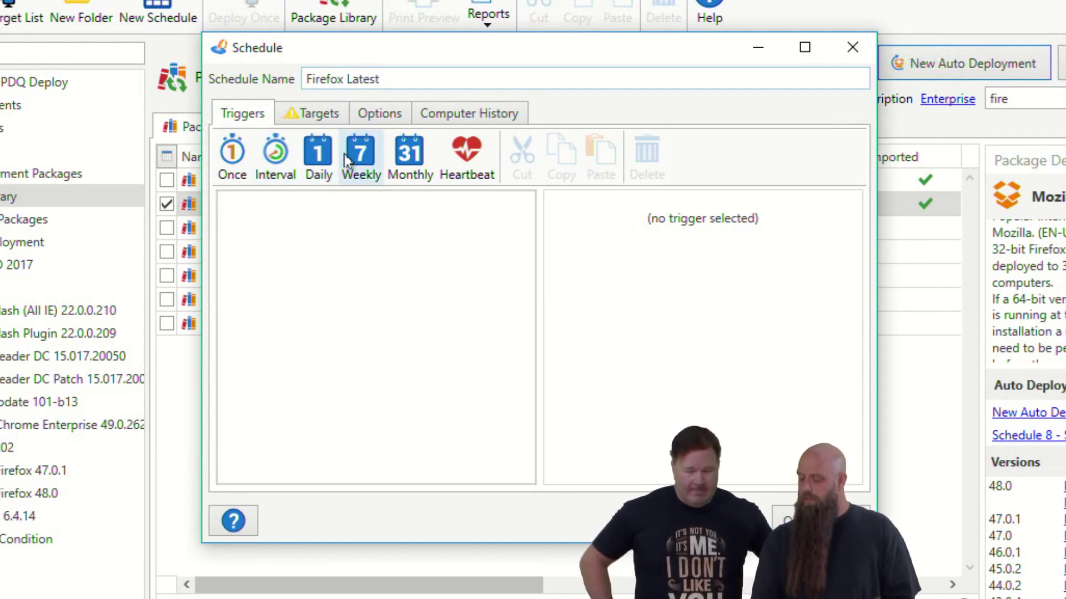
# - Add a daily trigger at 5:00 PM and a heartbeat trigger to the Firefox Latest schedule
pyautogui.click(320, 155)
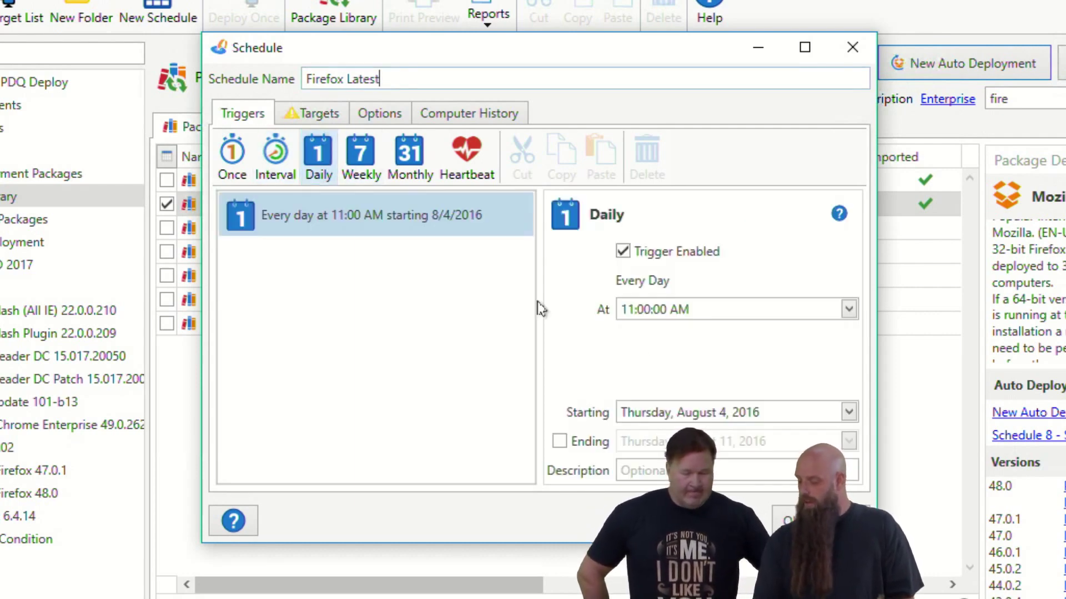
pyautogui.click(631, 310)
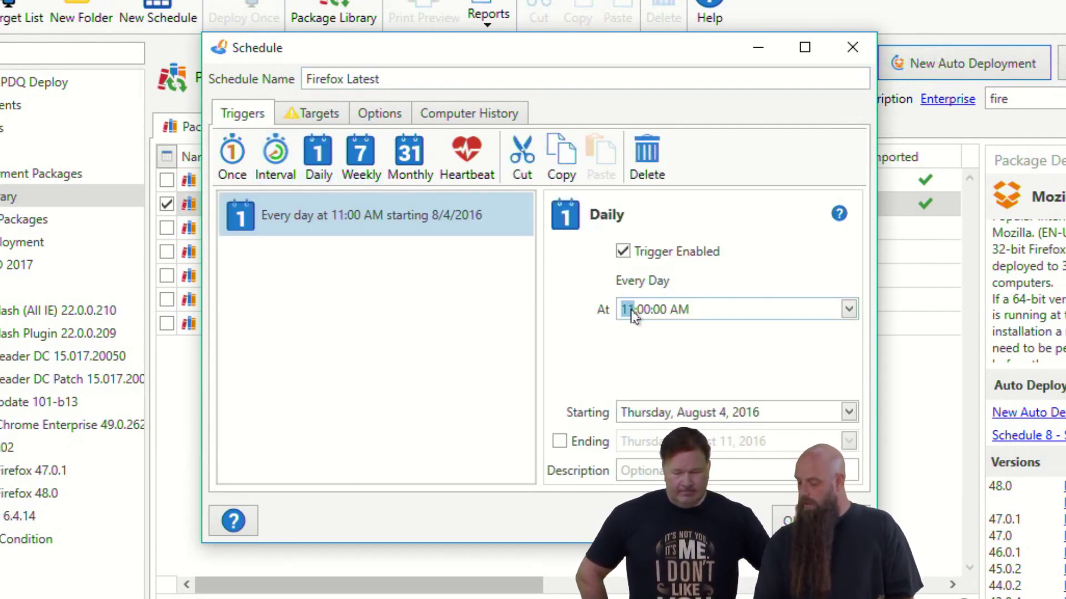
pyautogui.write('5')
pyautogui.click(674, 310)
pyautogui.write('p')
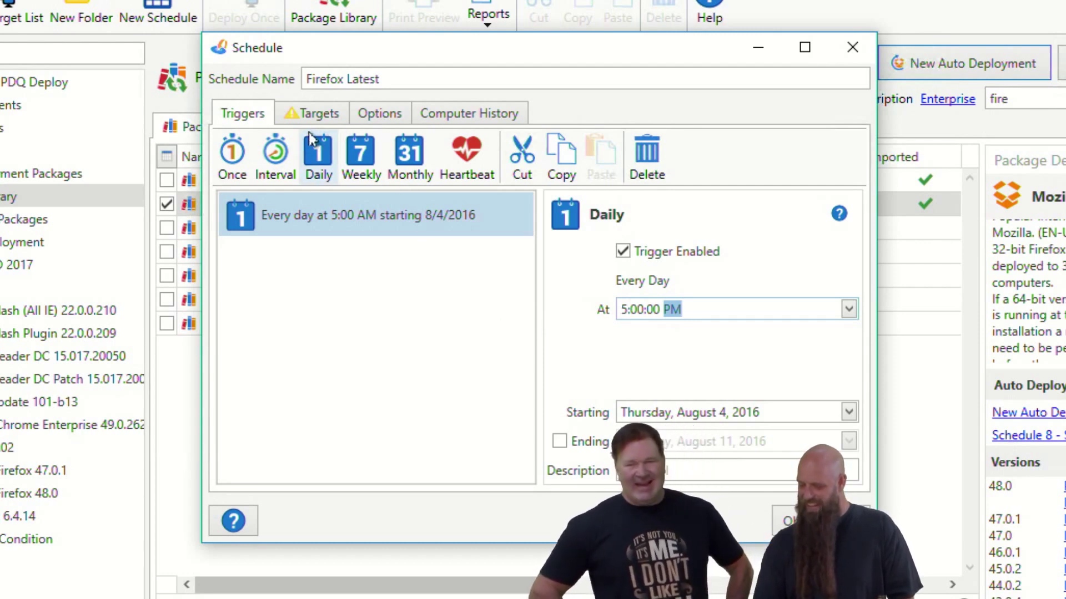
pyautogui.click(481, 163)
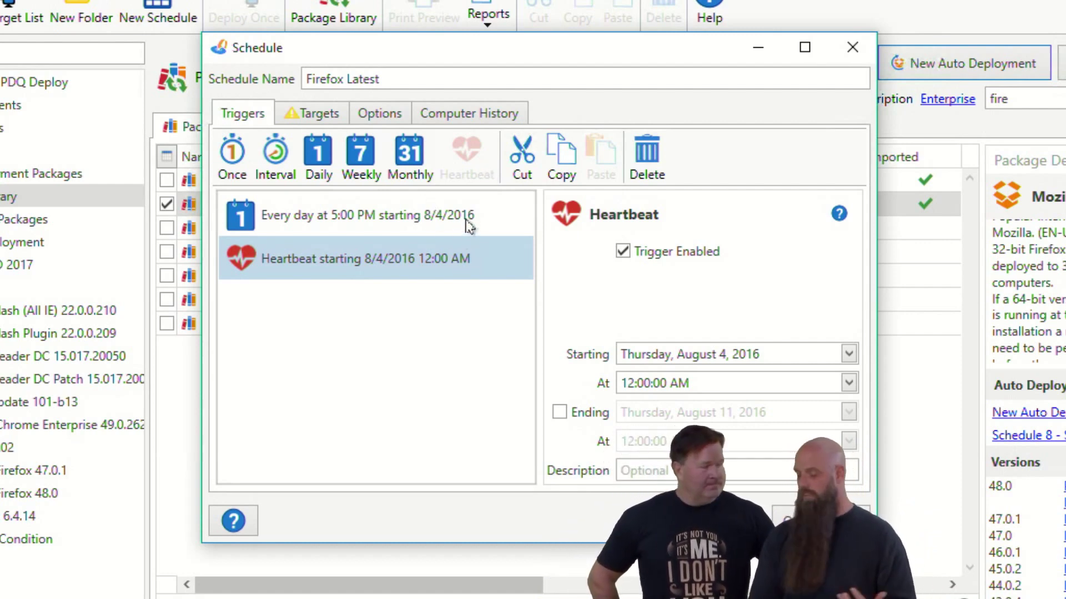
# - Link the schedule's targets to the PDQ Inventory collection Mozilla Firefox 32-bit (Old), and save the schedule
pyautogui.click(309, 116)
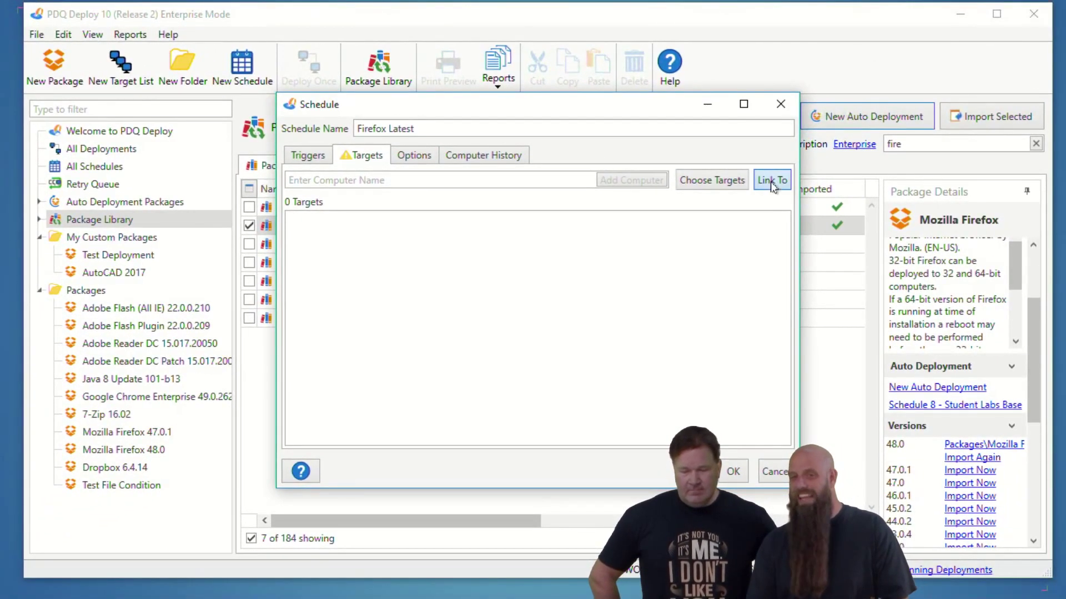
pyautogui.click(772, 181)
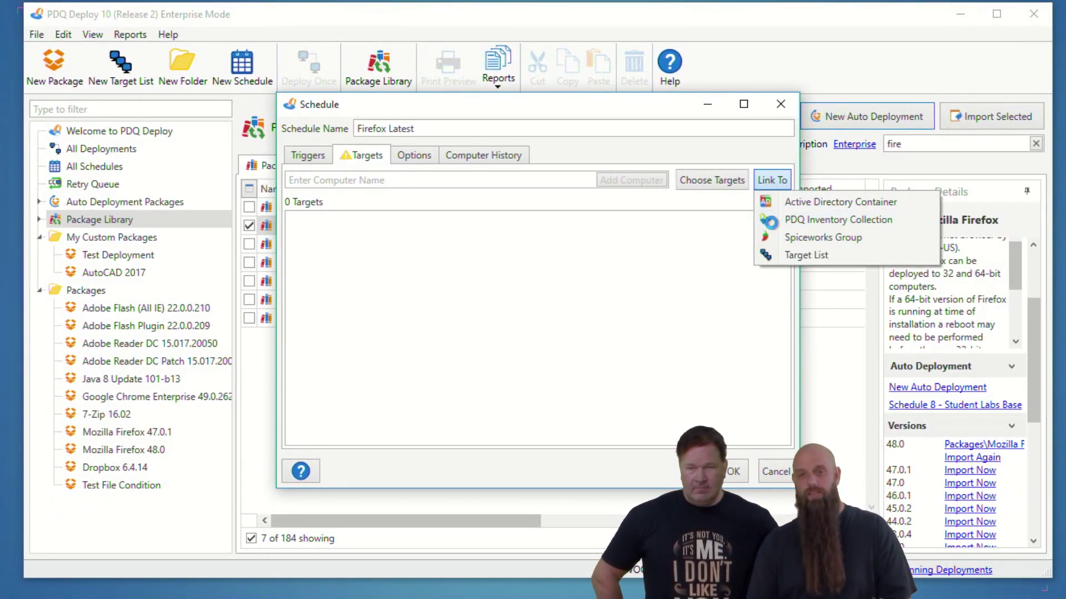
pyautogui.click(766, 218)
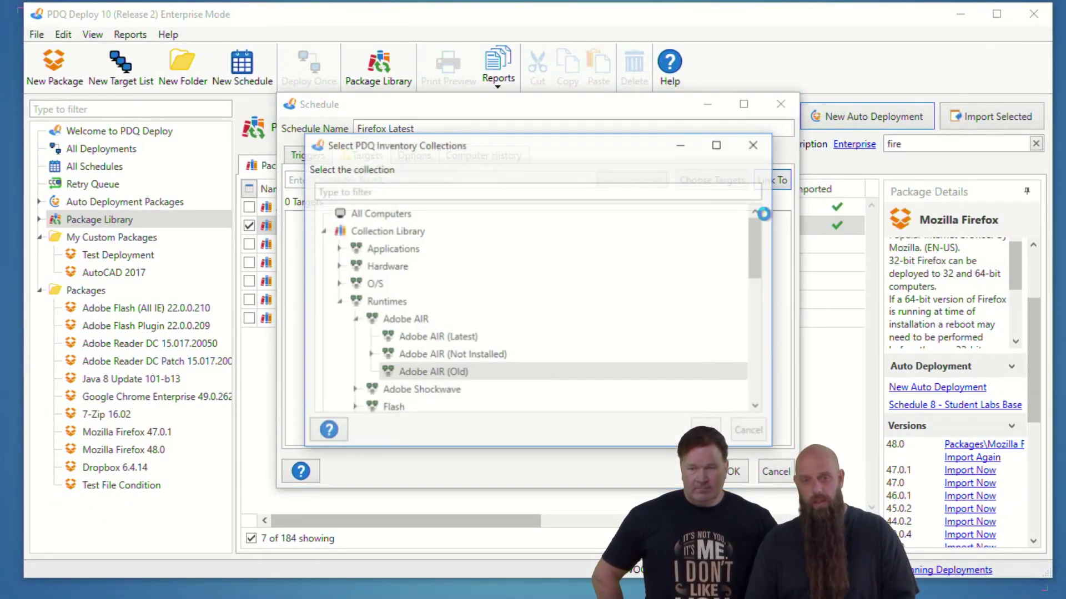
pyautogui.click(338, 250)
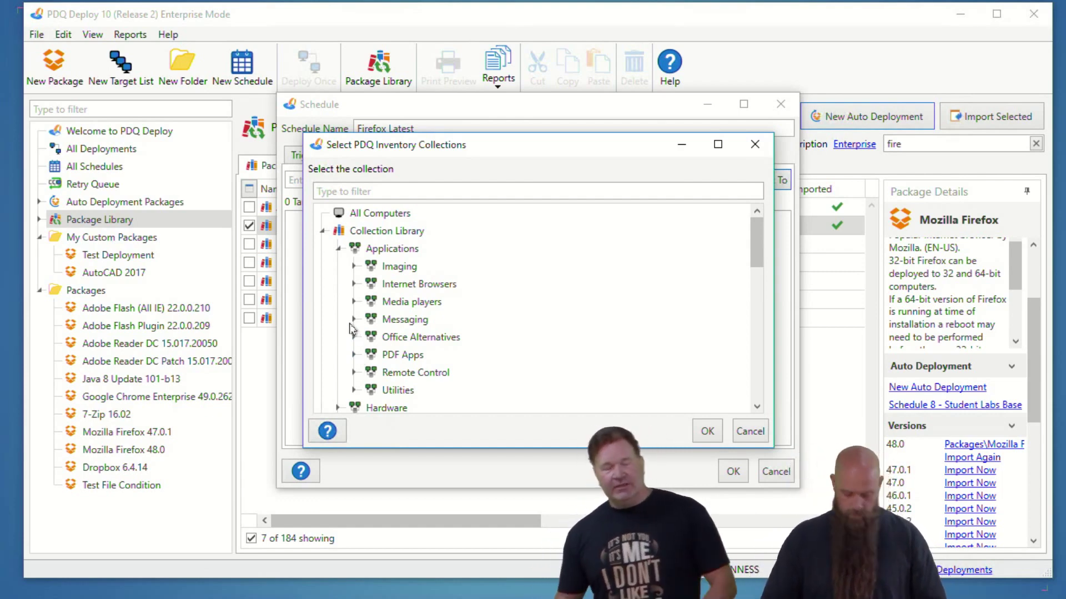
pyautogui.click(355, 284)
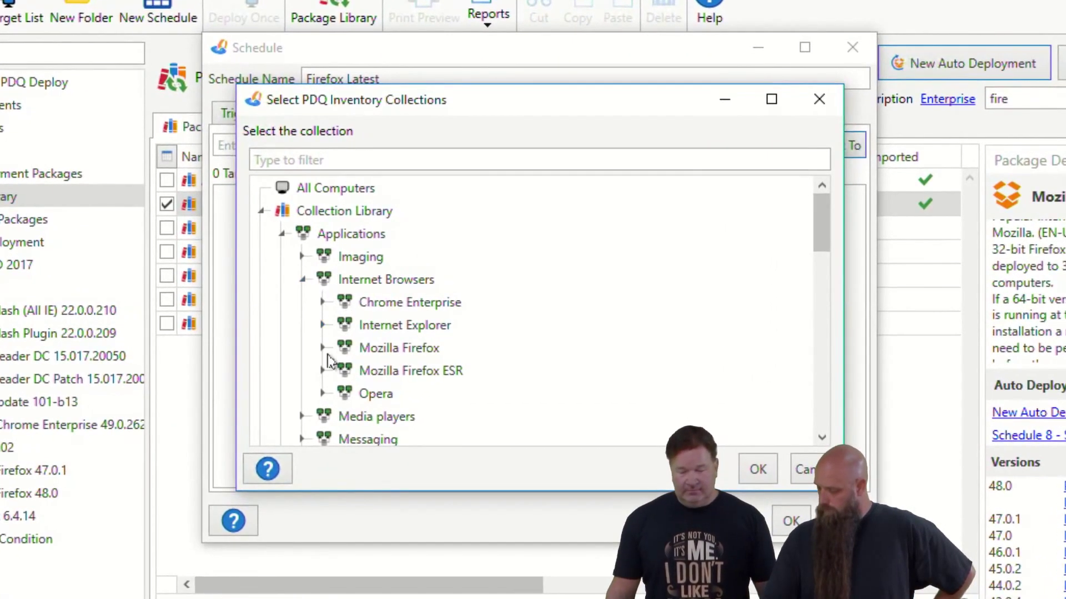
pyautogui.click(323, 348)
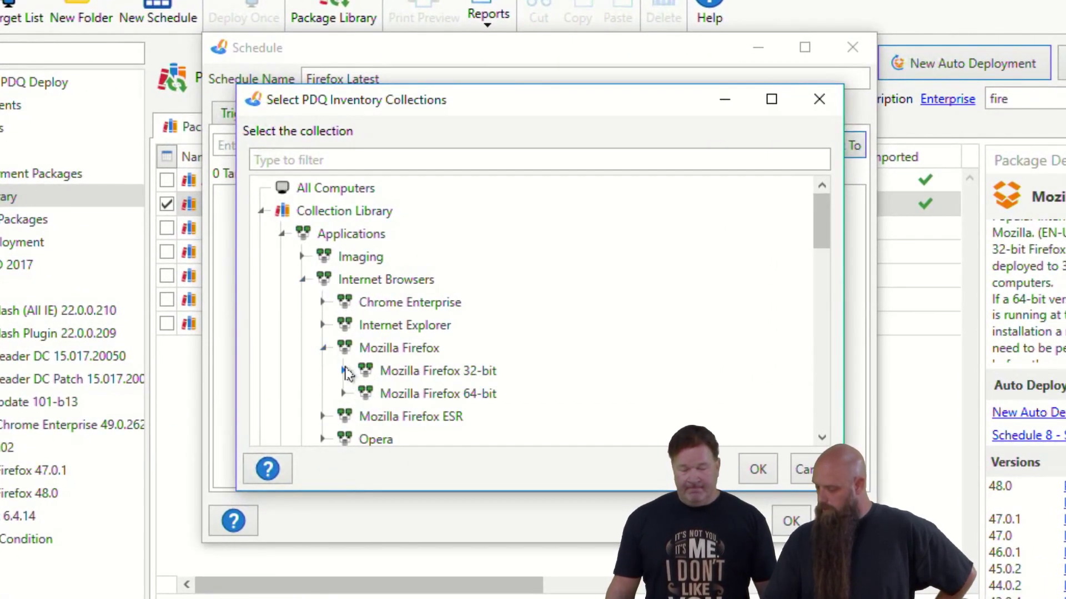
pyautogui.click(344, 371)
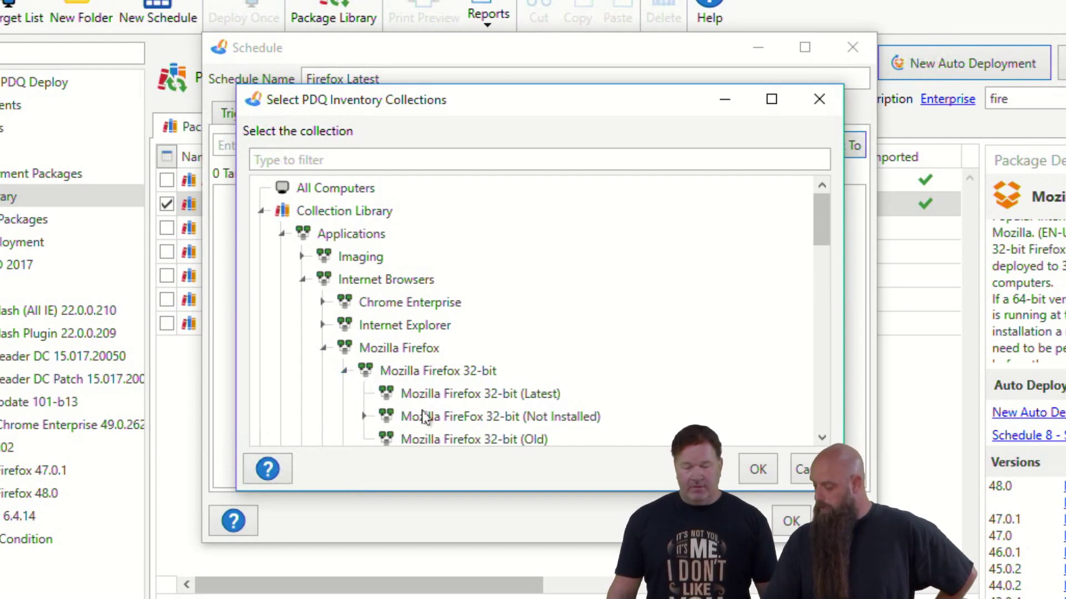
pyautogui.click(461, 438)
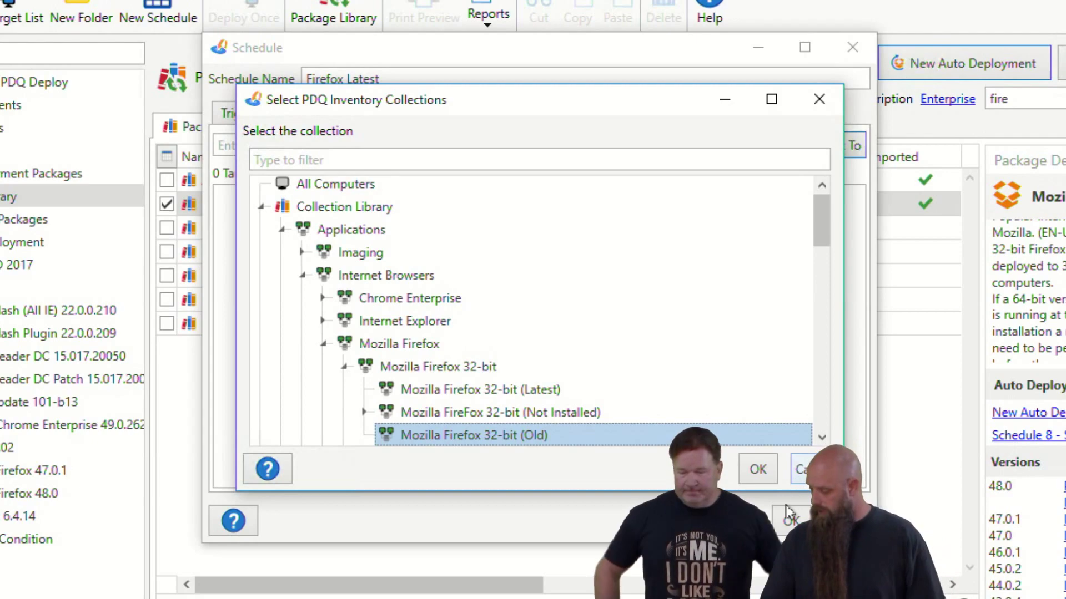
pyautogui.click(757, 469)
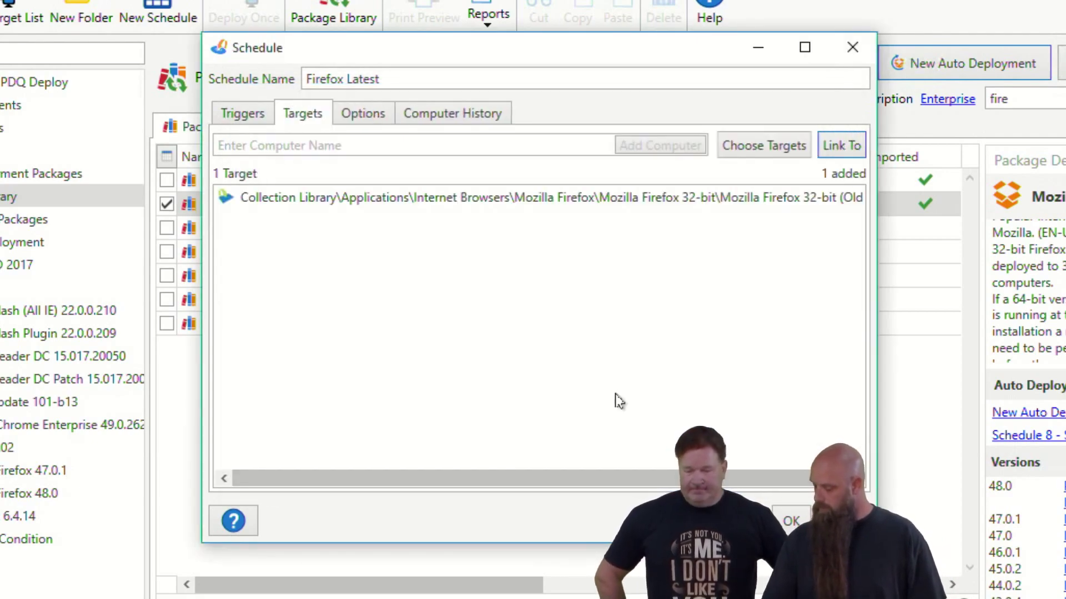
pyautogui.click(791, 520)
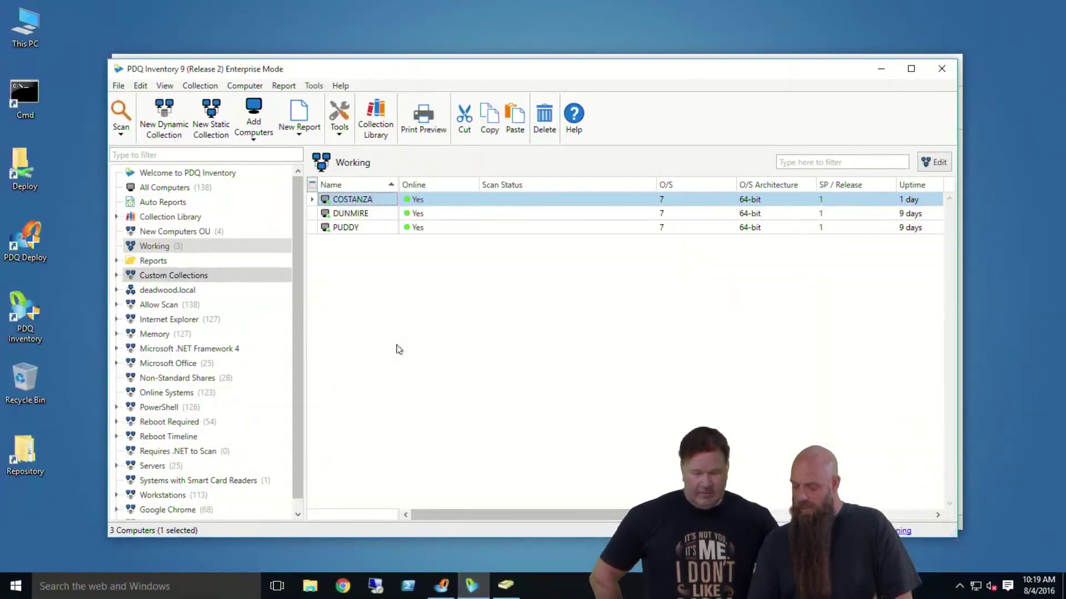
# - View the computers in the Mozilla Firefox 32-bit (Latest) and (Old) collections of PDQ Inventory's Collection Library, and close the window
pyautogui.click(116, 216)
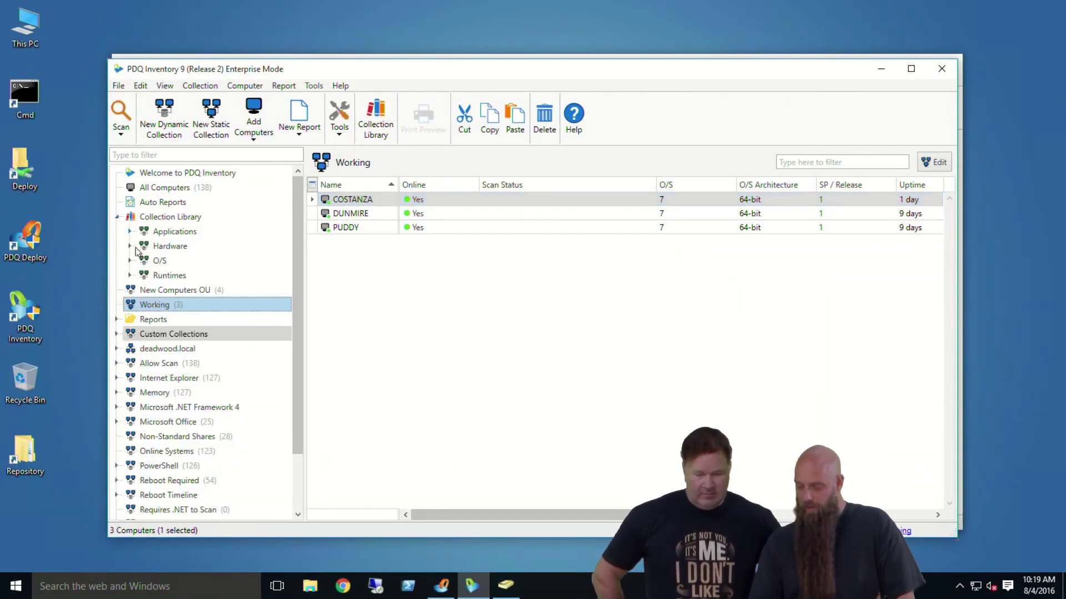
pyautogui.click(130, 231)
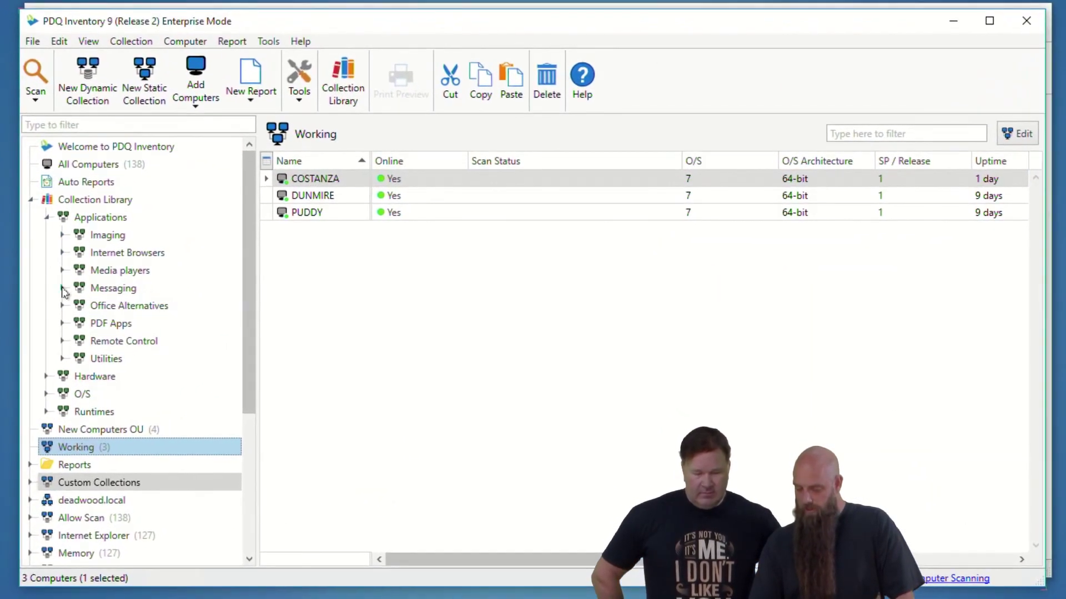
pyautogui.click(62, 253)
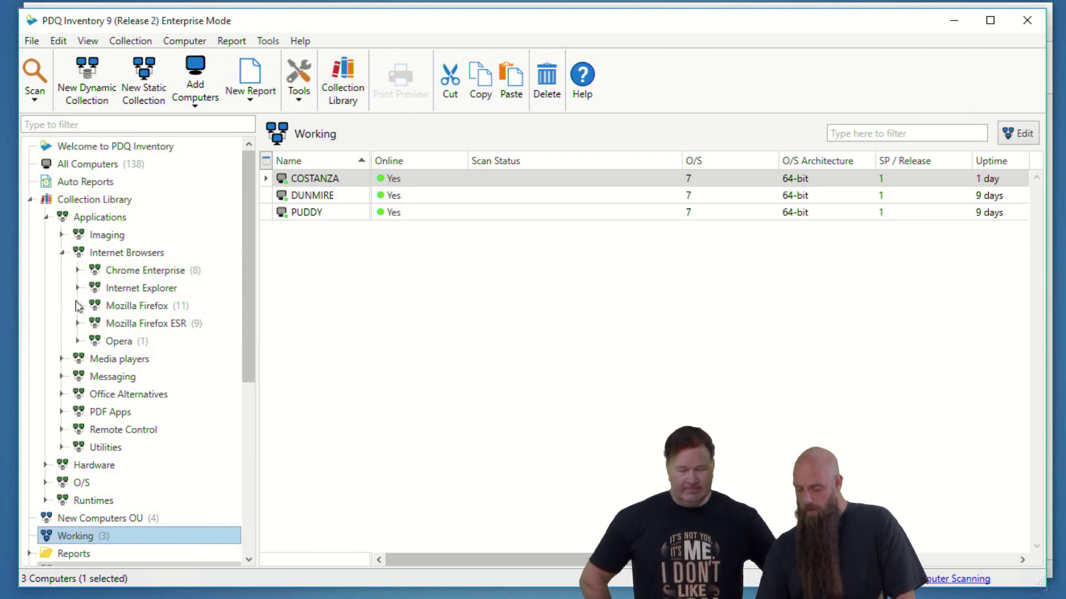
pyautogui.click(78, 305)
pyautogui.click(94, 324)
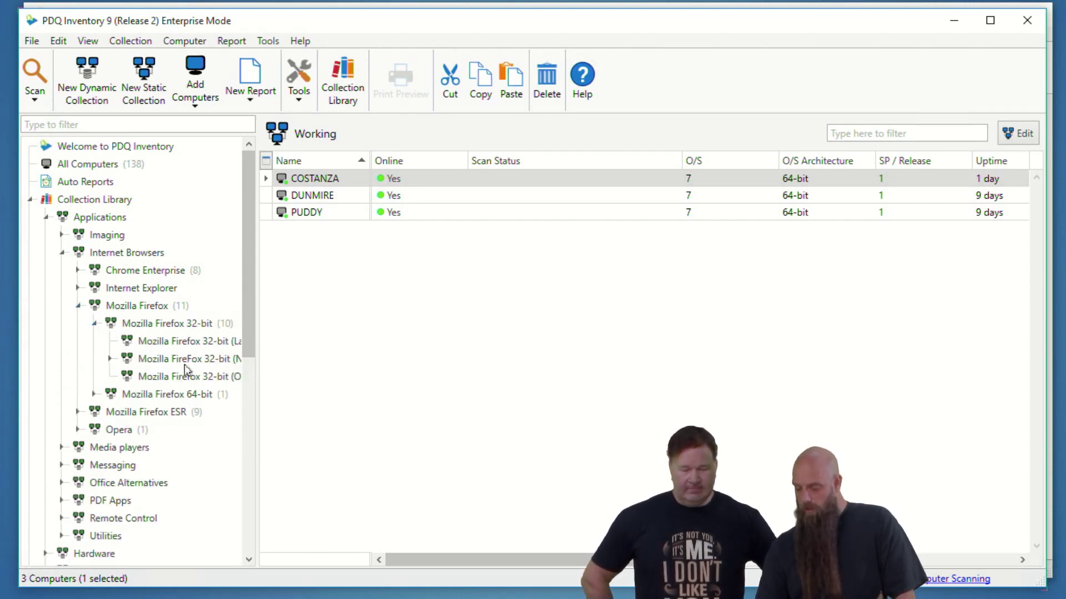
pyautogui.moveTo(261, 383); pyautogui.dragTo(319, 371)
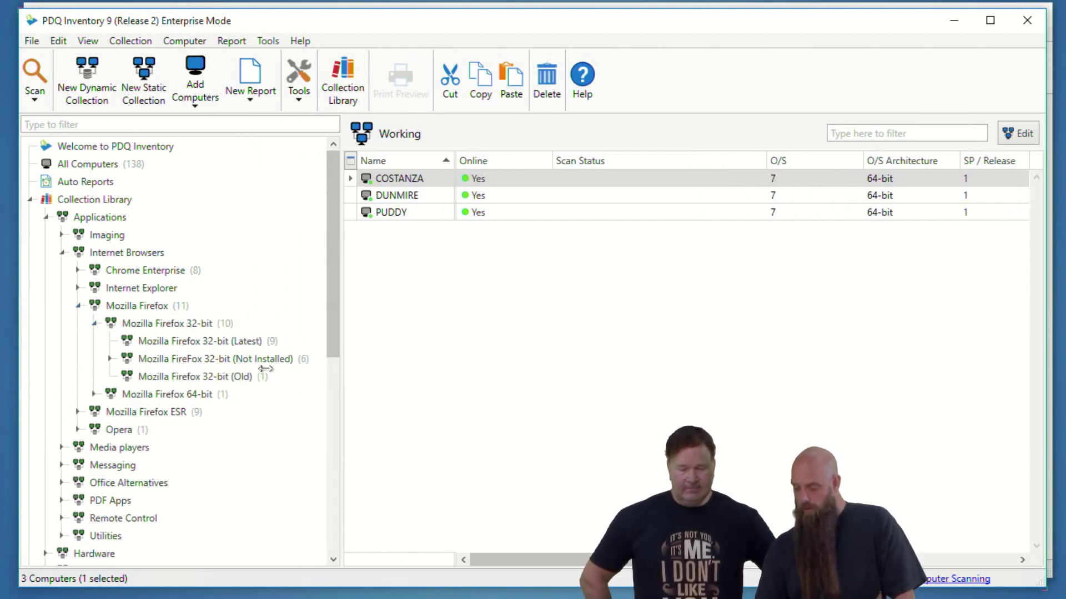
pyautogui.click(221, 347)
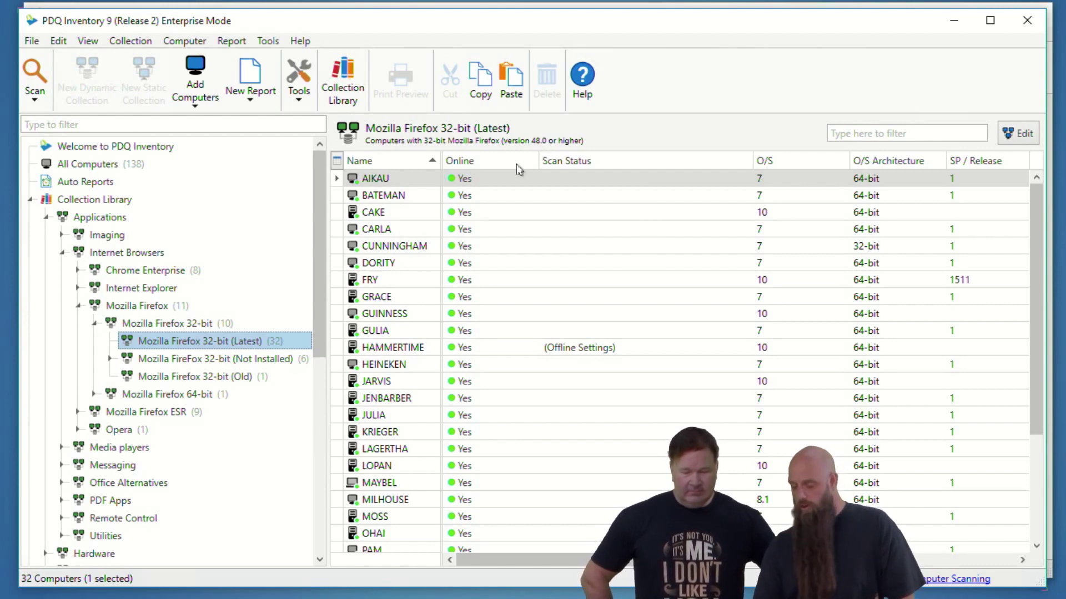
pyautogui.click(222, 379)
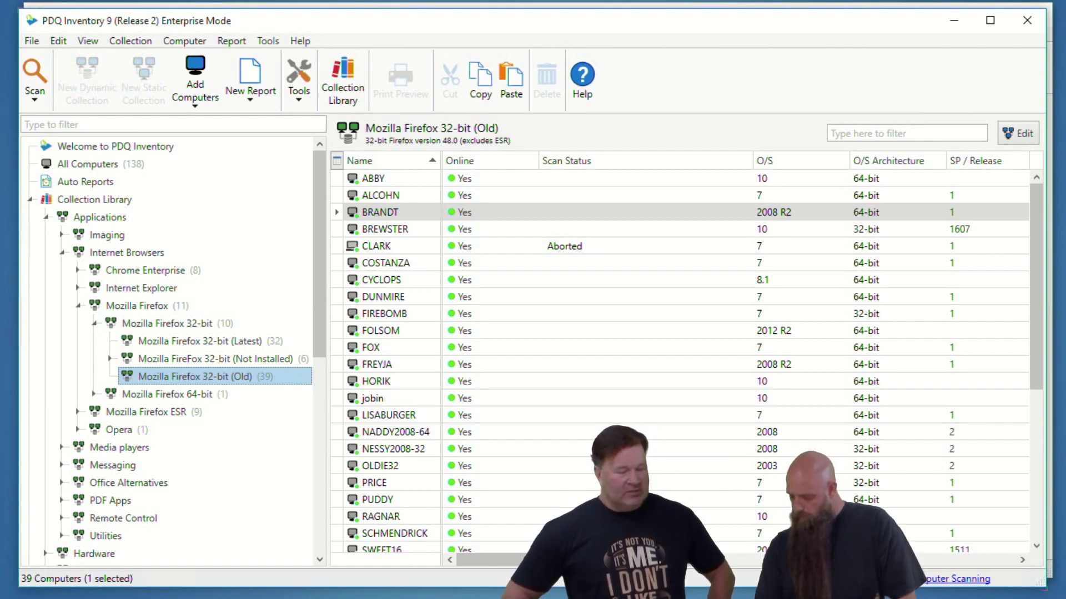
pyautogui.click(1027, 23)
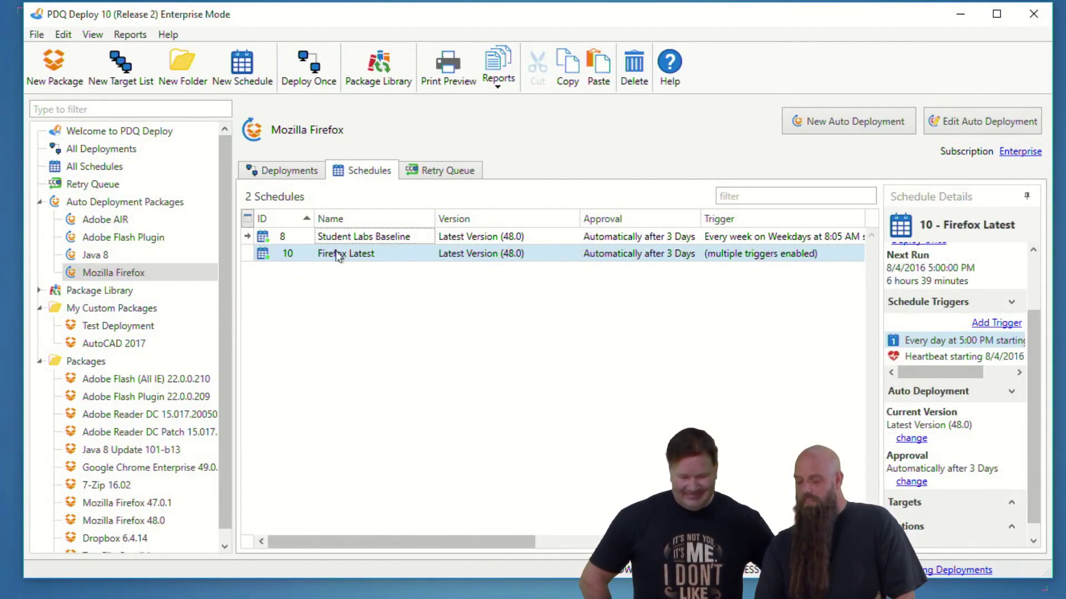
# - Review the triggers, targets and options of the Firefox Latest schedule, and close it
pyautogui.doubleClick(338, 254)
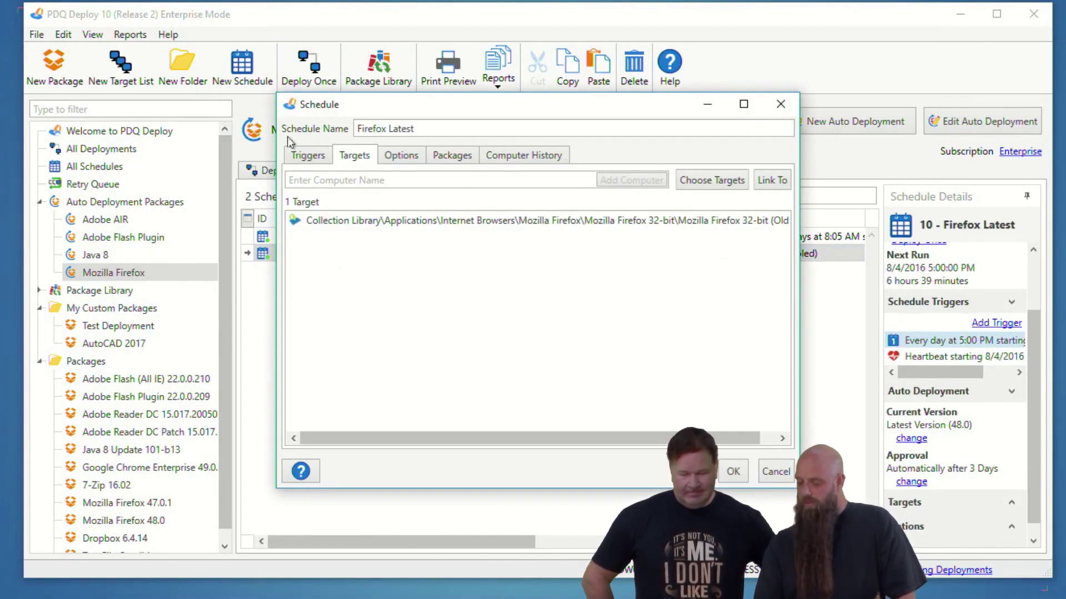
pyautogui.click(301, 157)
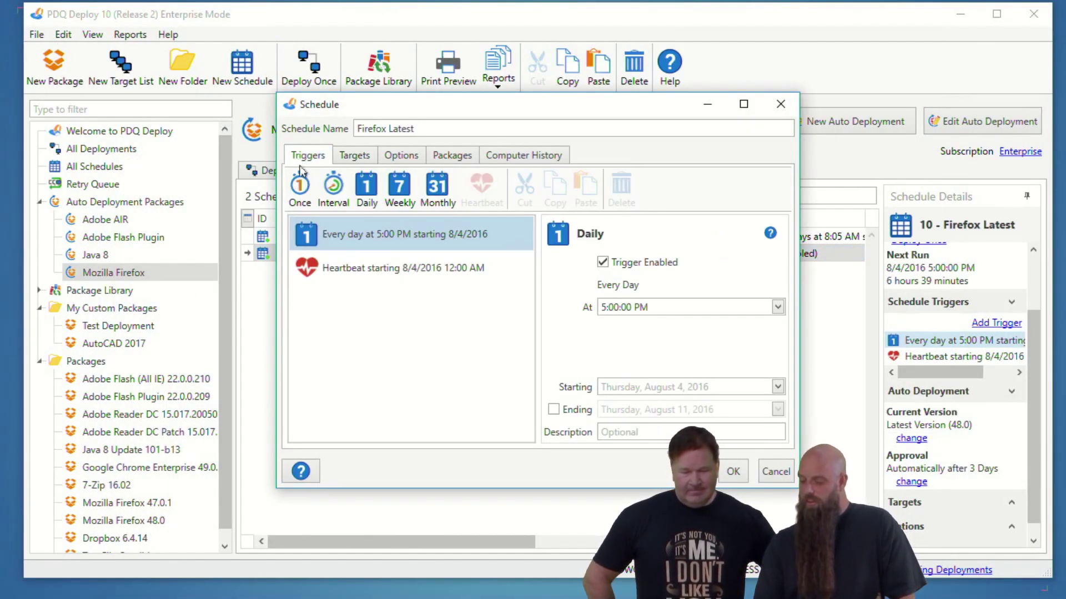
pyautogui.click(350, 157)
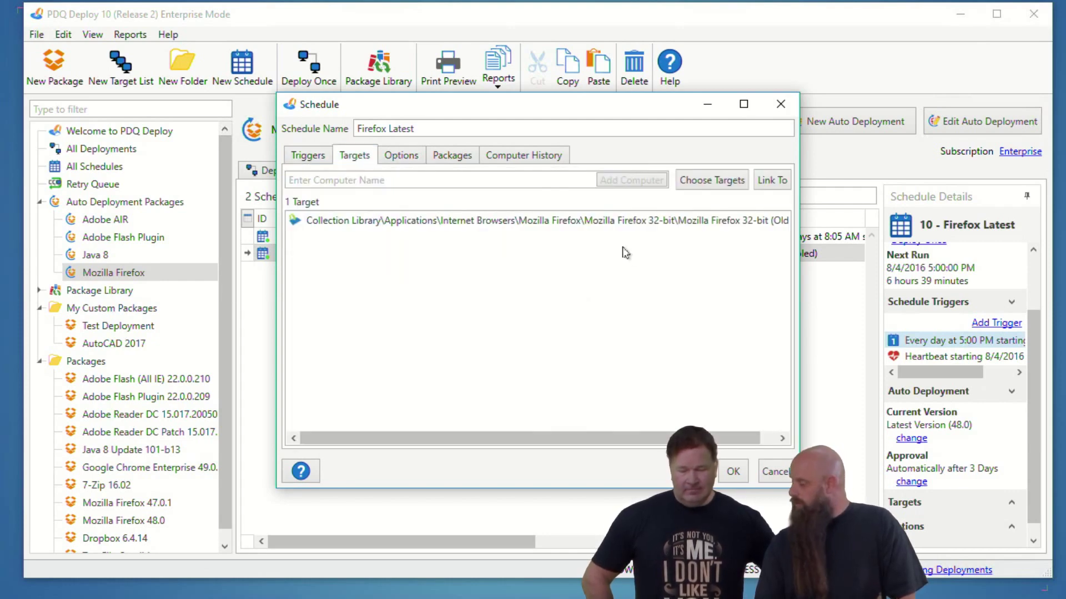
pyautogui.click(416, 159)
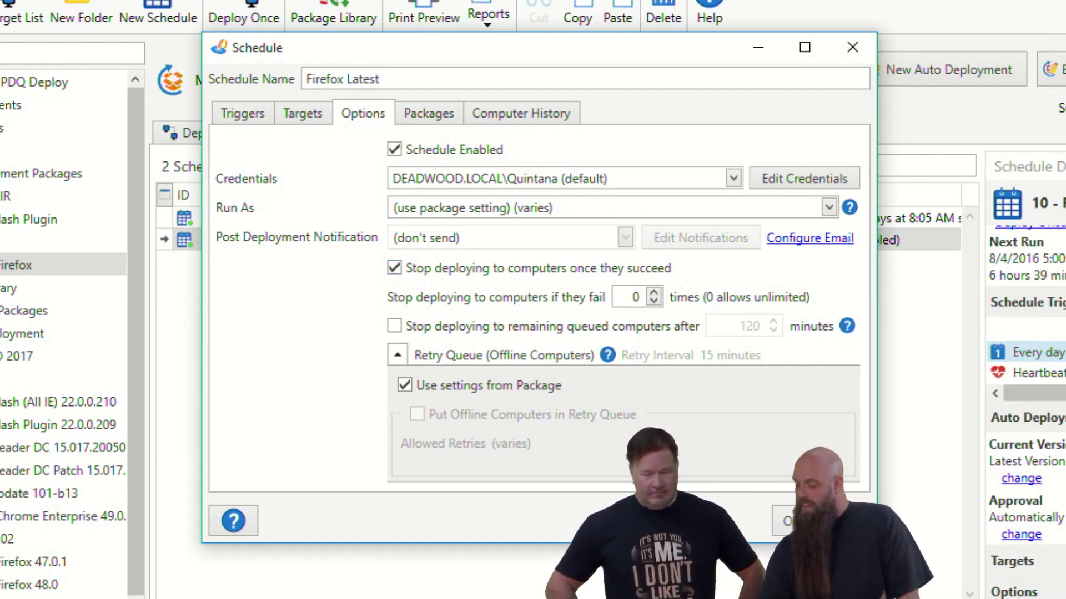
pyautogui.click(788, 520)
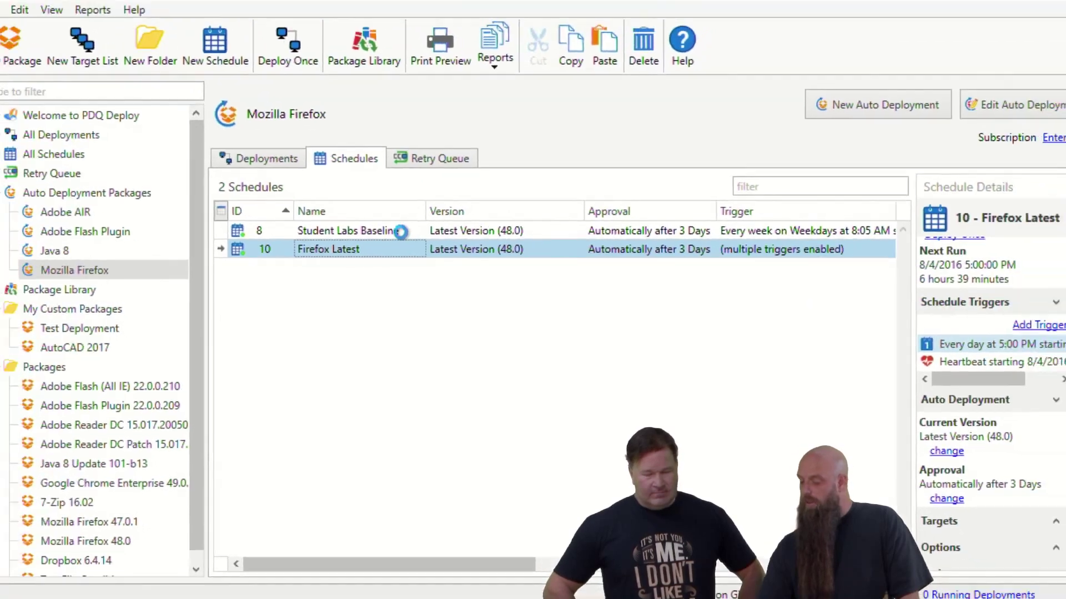
# - Check the options of the Student Labs Baseline schedule and the package attached to the Firefox Latest schedule, cancelling out of both
pyautogui.doubleClick(401, 232)
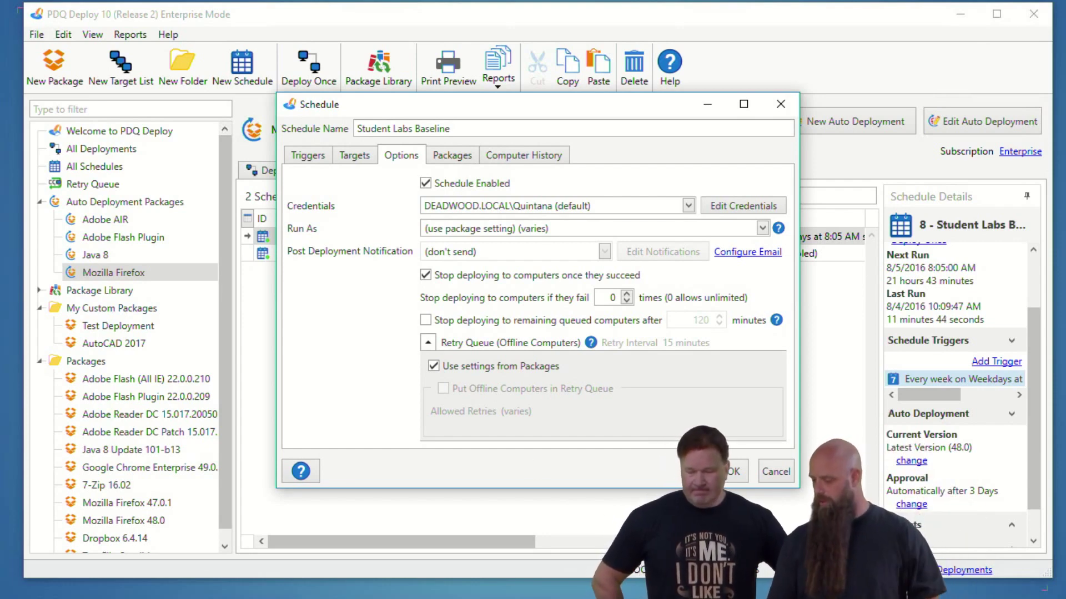
pyautogui.click(767, 472)
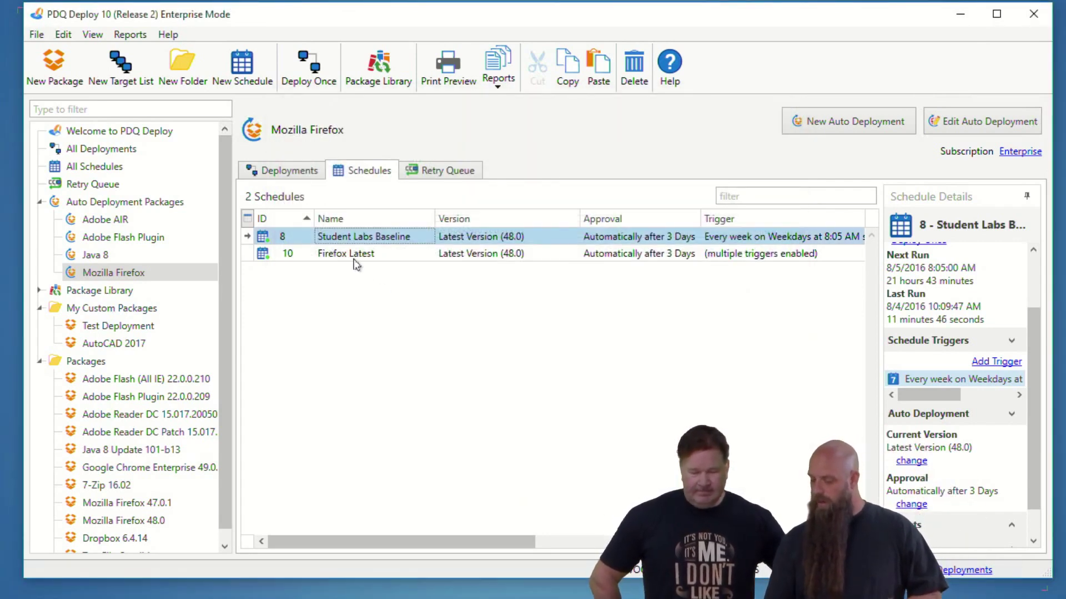
pyautogui.doubleClick(353, 255)
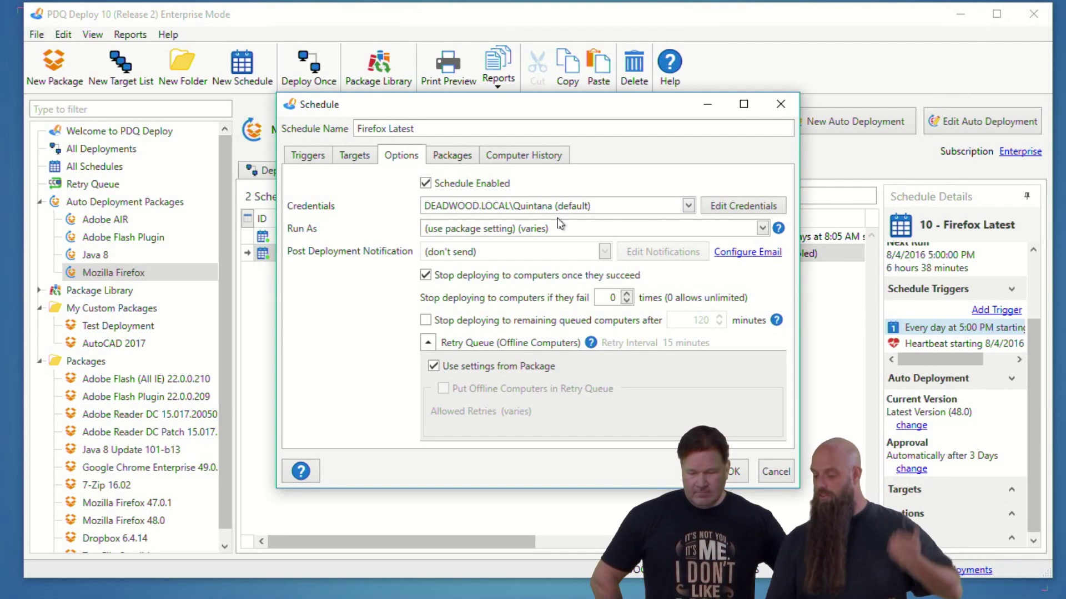
pyautogui.click(450, 157)
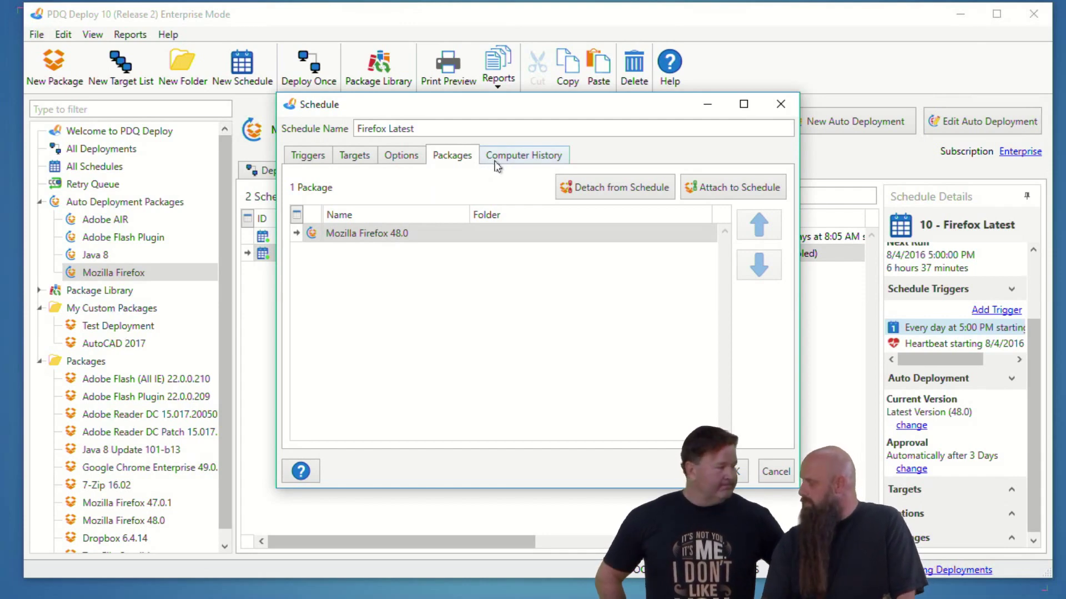
pyautogui.click(775, 472)
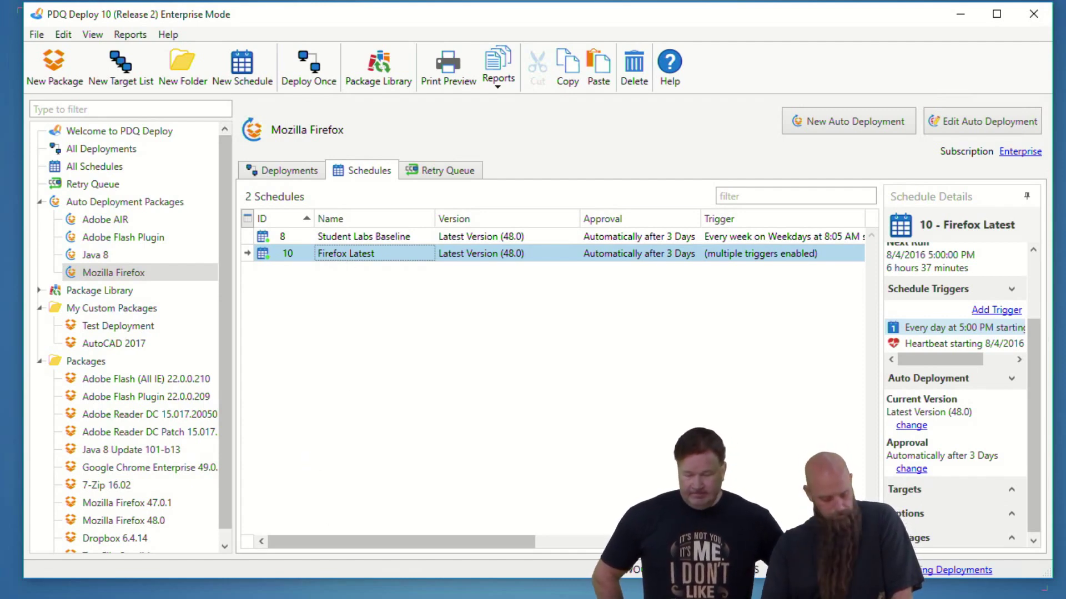
# - Read the wuauclt command line switches and the community-added switches on the TechNet page in Chrome
pyautogui.moveTo(461, 597)
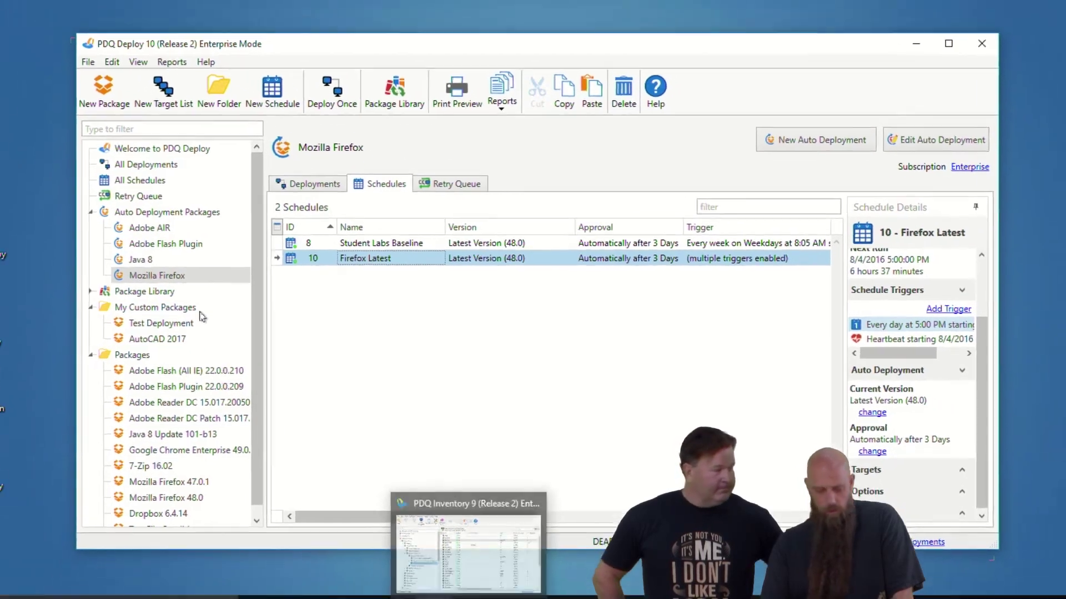
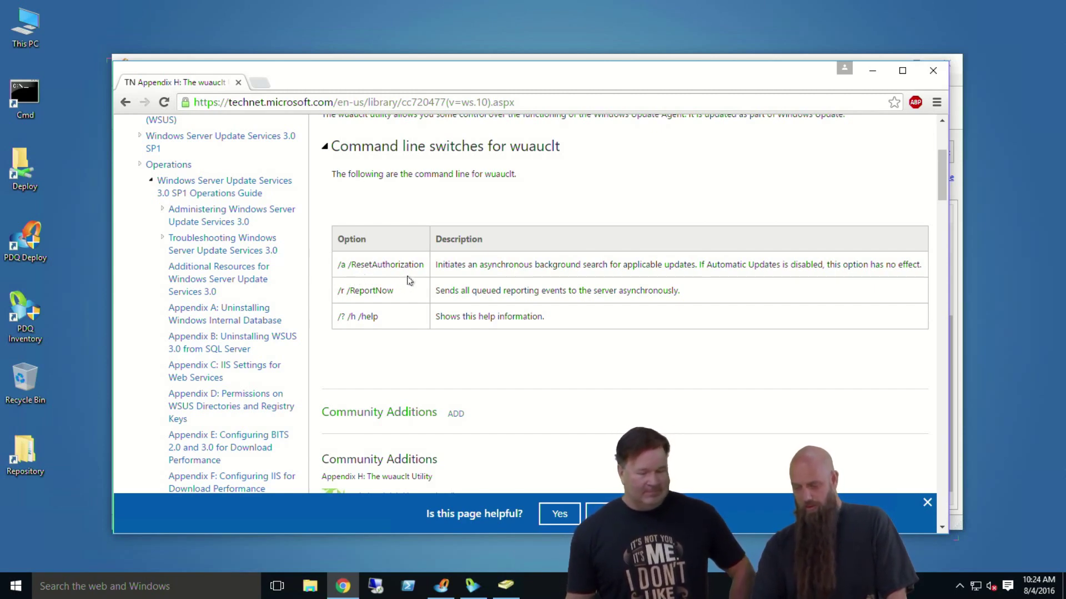
pyautogui.scroll(-4, 458, 376)
pyautogui.scroll(3, 457, 376)
pyautogui.scroll(-4, 459, 375)
pyautogui.scroll(-4, 459, 375)
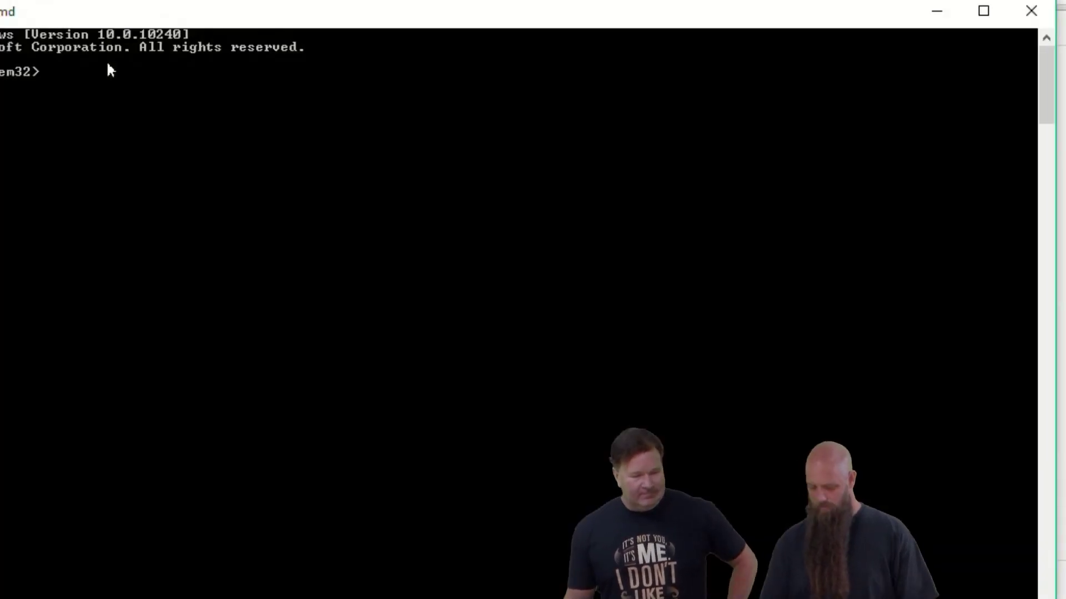
# - List the shutdown command's options in the command prompt with "shutdown /?", review them, and put the command prompt and browser away
pyautogui.write('shutdown')
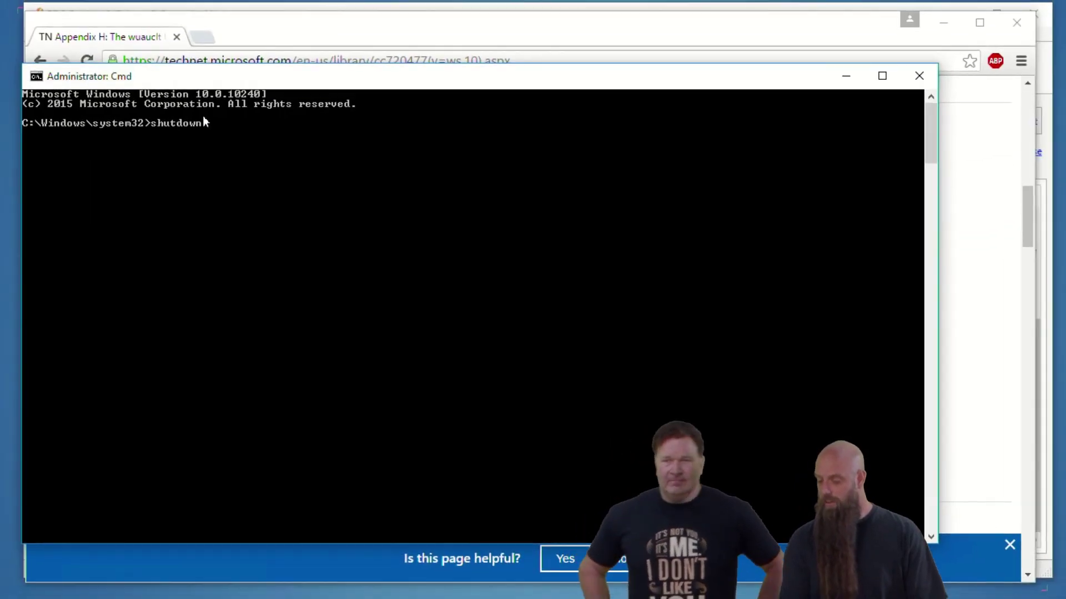
pyautogui.write(' /?')
pyautogui.press('Return')
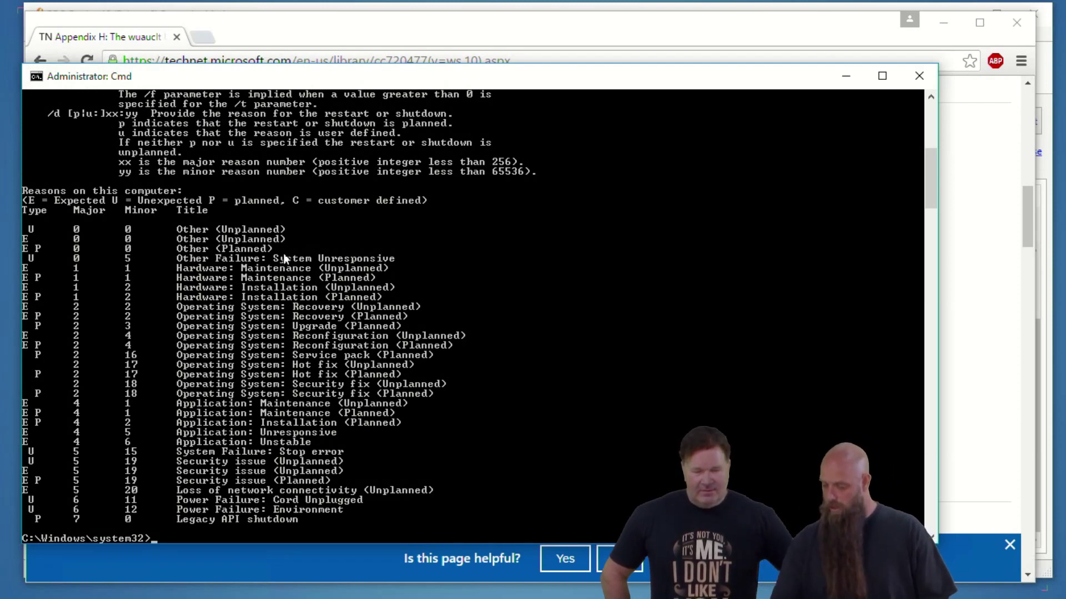
pyautogui.scroll(11, 284, 258)
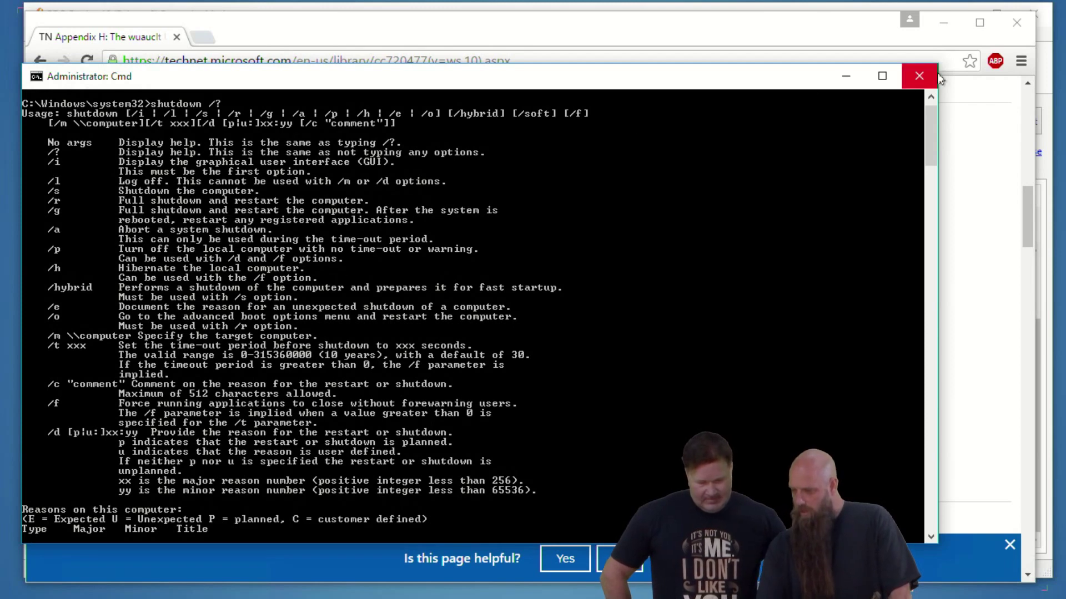
pyautogui.click(918, 76)
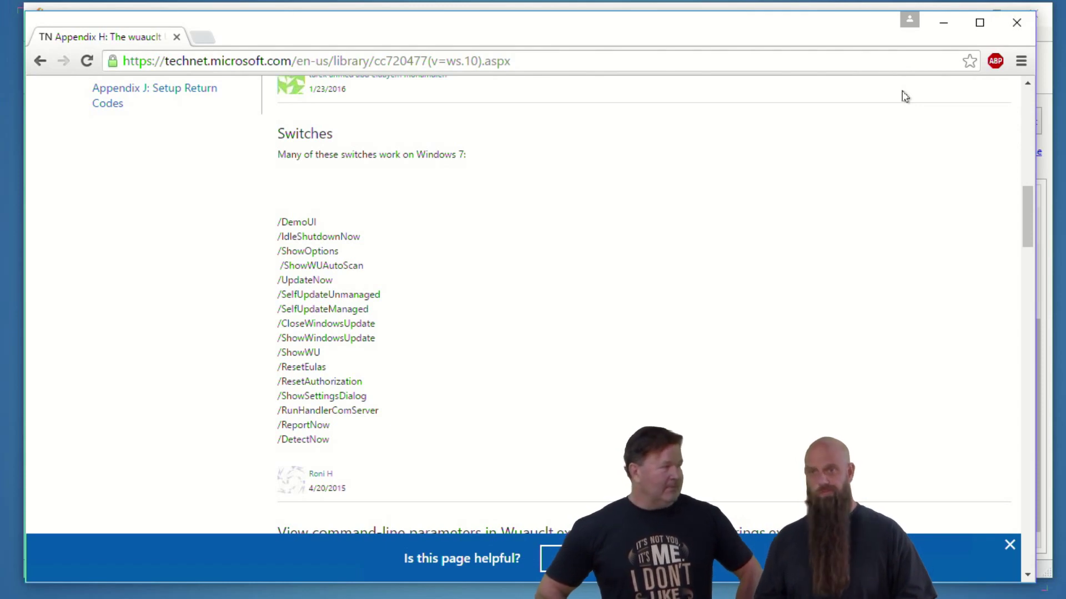
pyautogui.click(943, 22)
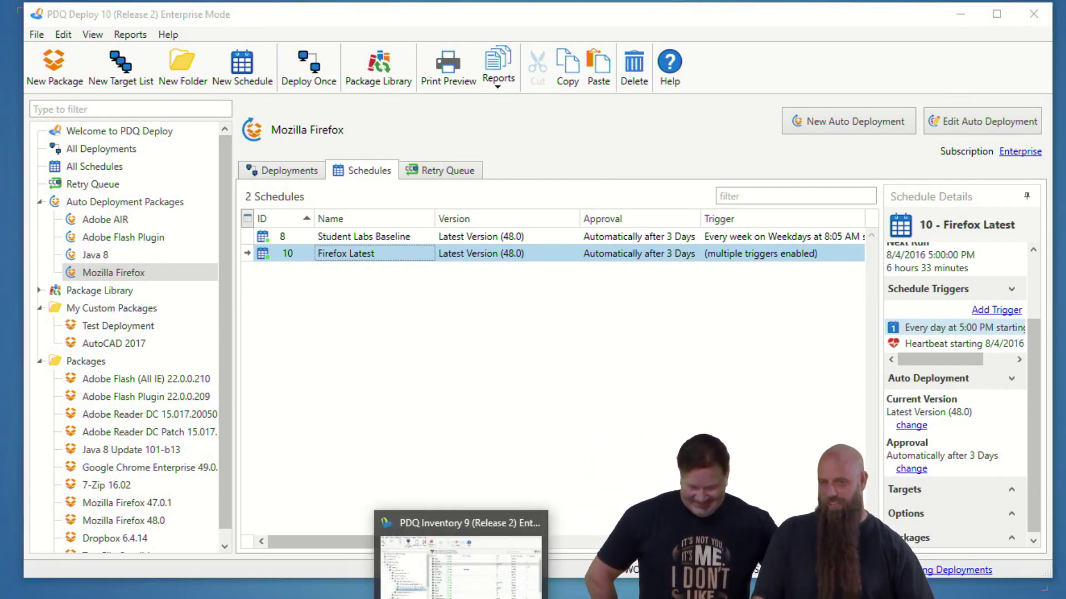
# - Switch to PDQ Inventory, enable Auto Sync in the Active Directory preferences and start a sync, and close the preferences
pyautogui.click(461, 555)
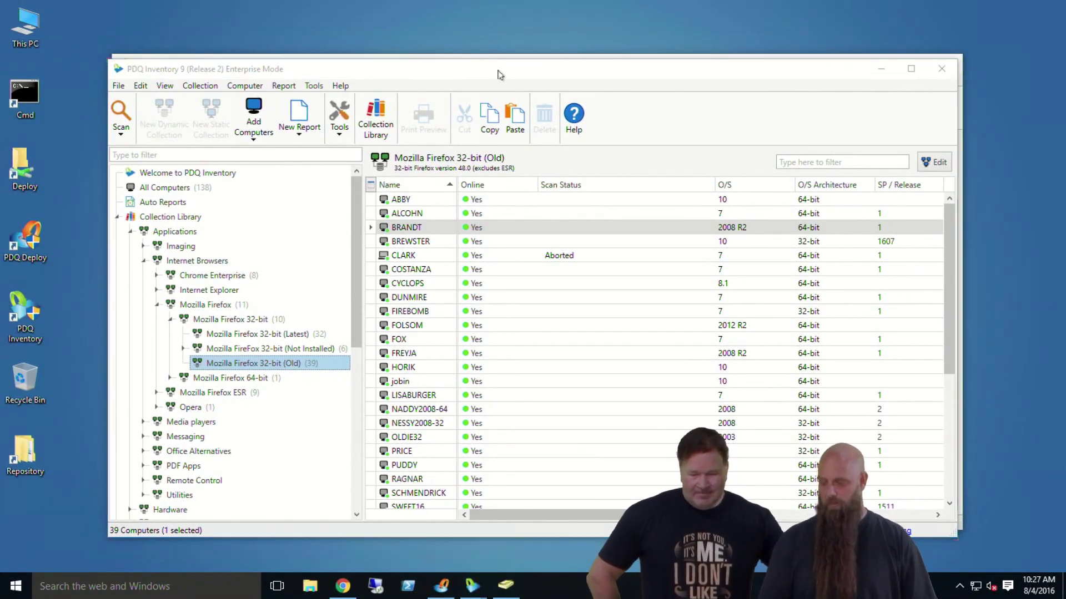
pyautogui.hotkey('ctrl', ',')
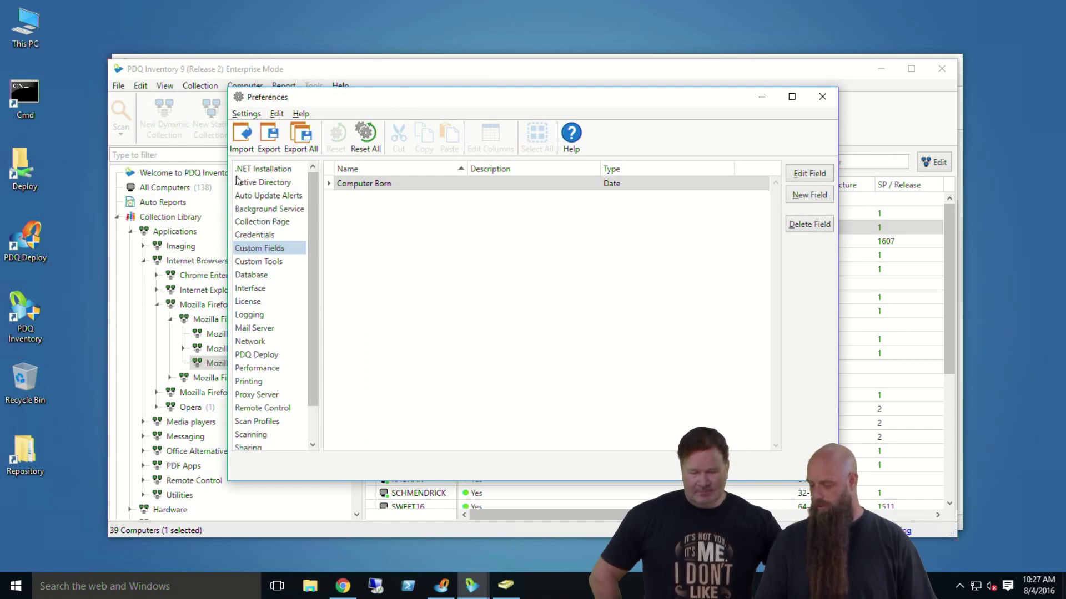
pyautogui.click(253, 183)
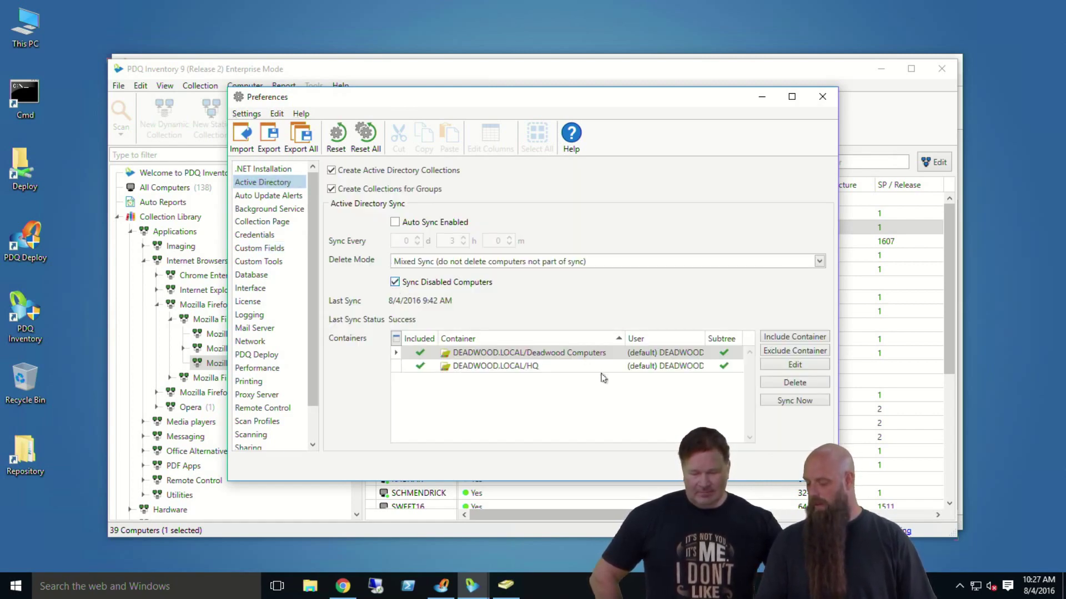
pyautogui.click(395, 283)
pyautogui.click(395, 283)
pyautogui.click(395, 222)
pyautogui.click(793, 401)
pyautogui.click(800, 467)
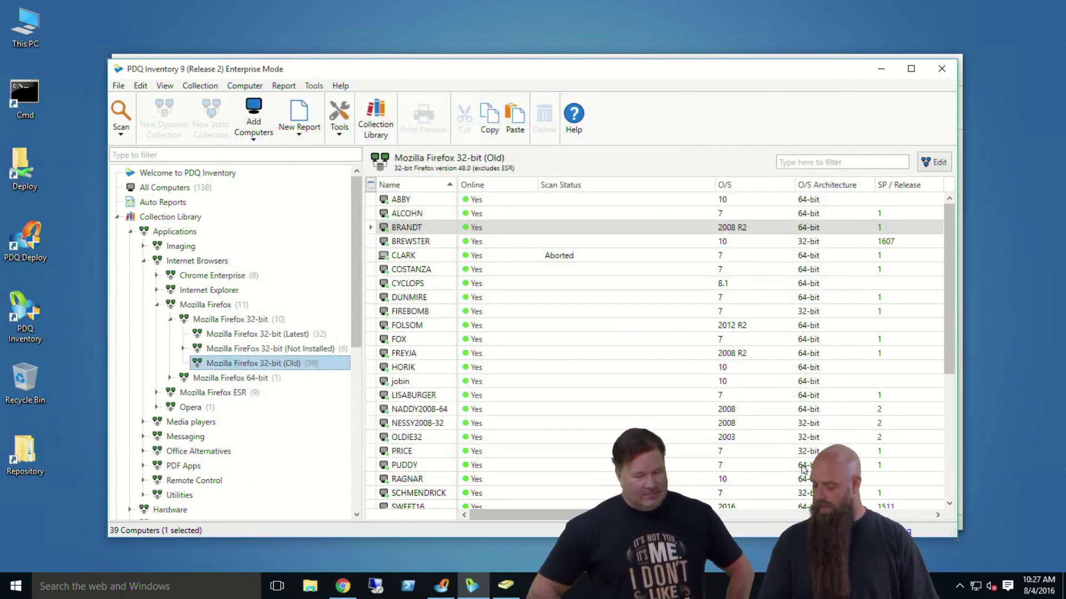
# - Filter All Computers by "guinn" and open the details of the computer GUINNESS
pyautogui.click(157, 188)
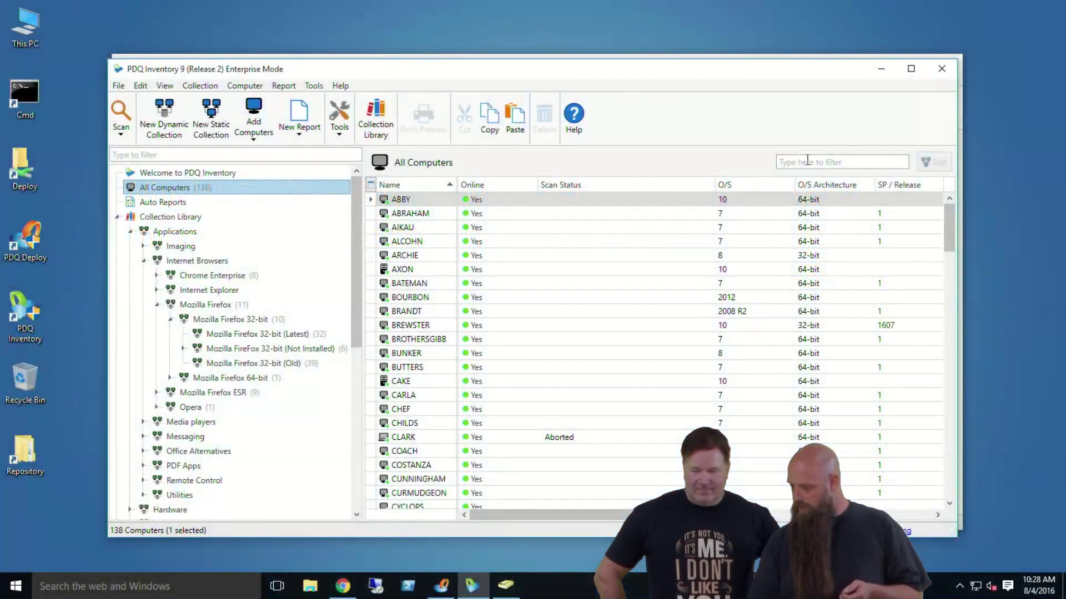
pyautogui.click(798, 160)
pyautogui.write('guinn')
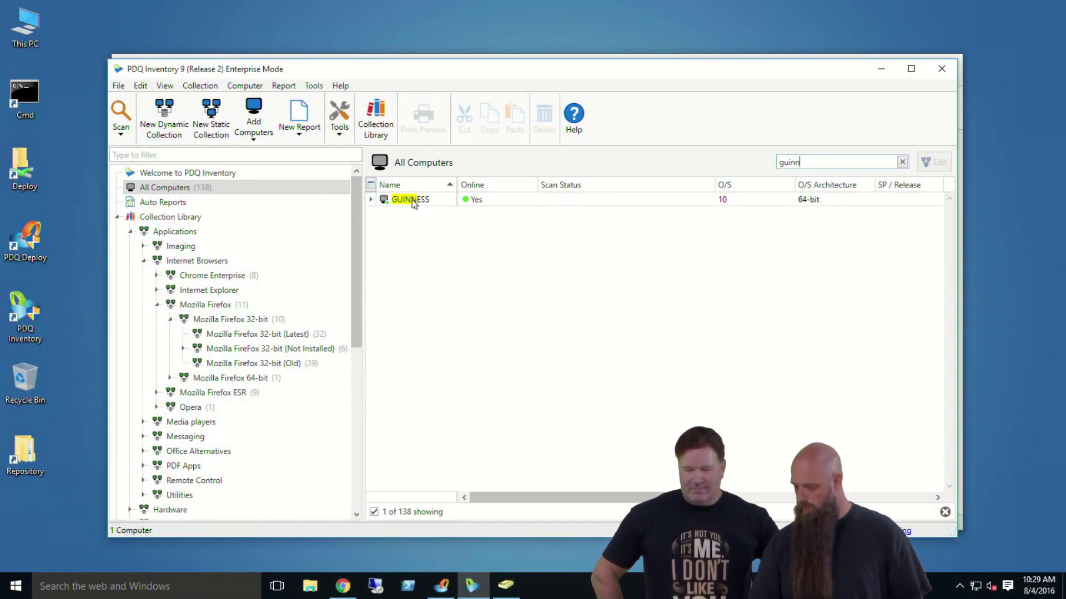
pyautogui.doubleClick(414, 201)
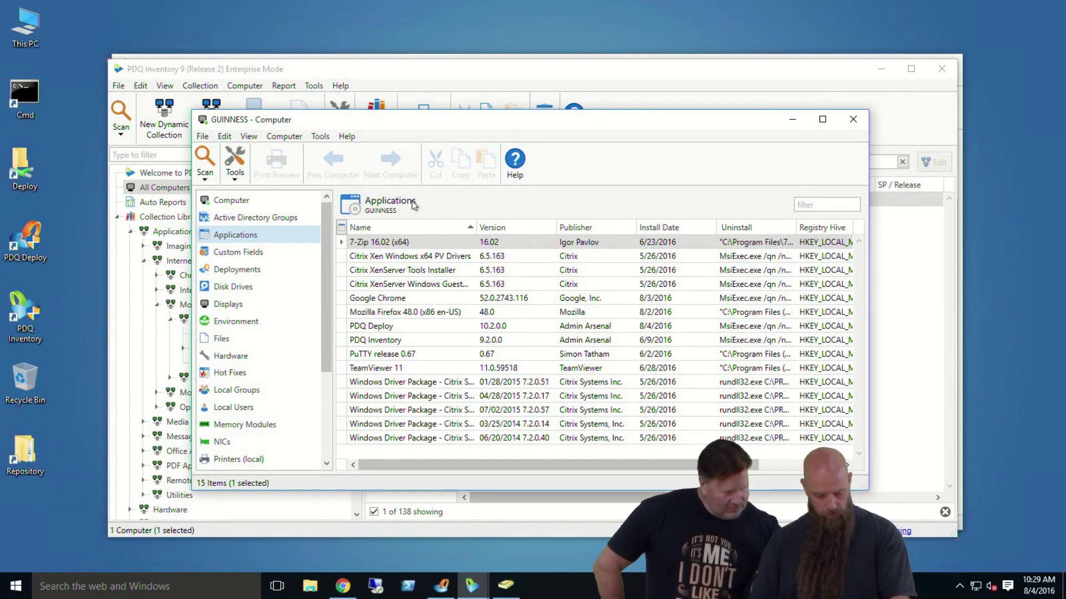
# - Search the Windows Features of GUINNESS for "edge", and clear the filter
pyautogui.scroll(-3, 229, 458)
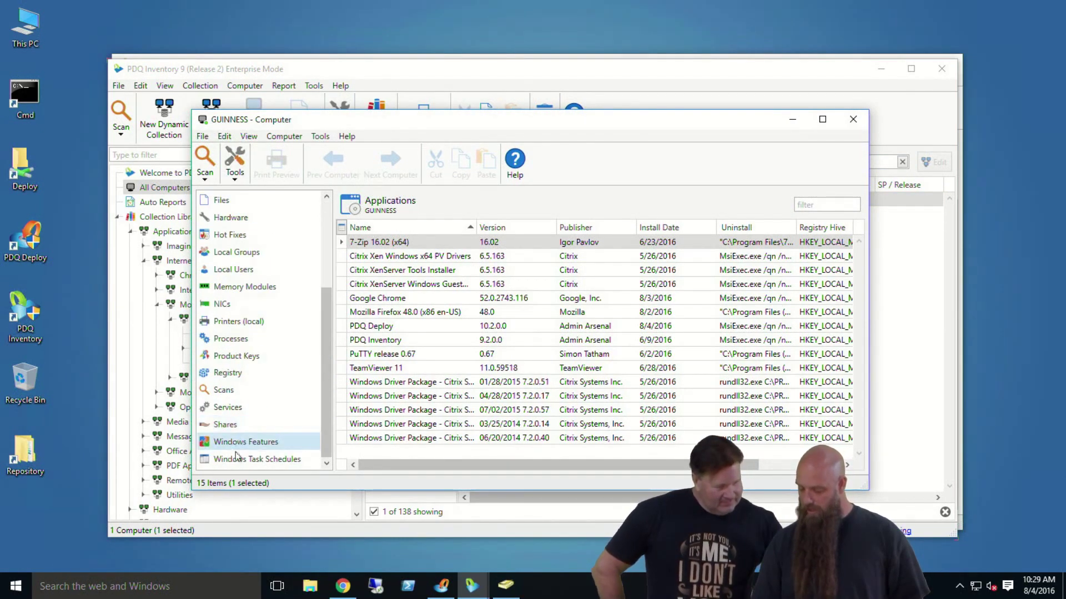
pyautogui.click(278, 439)
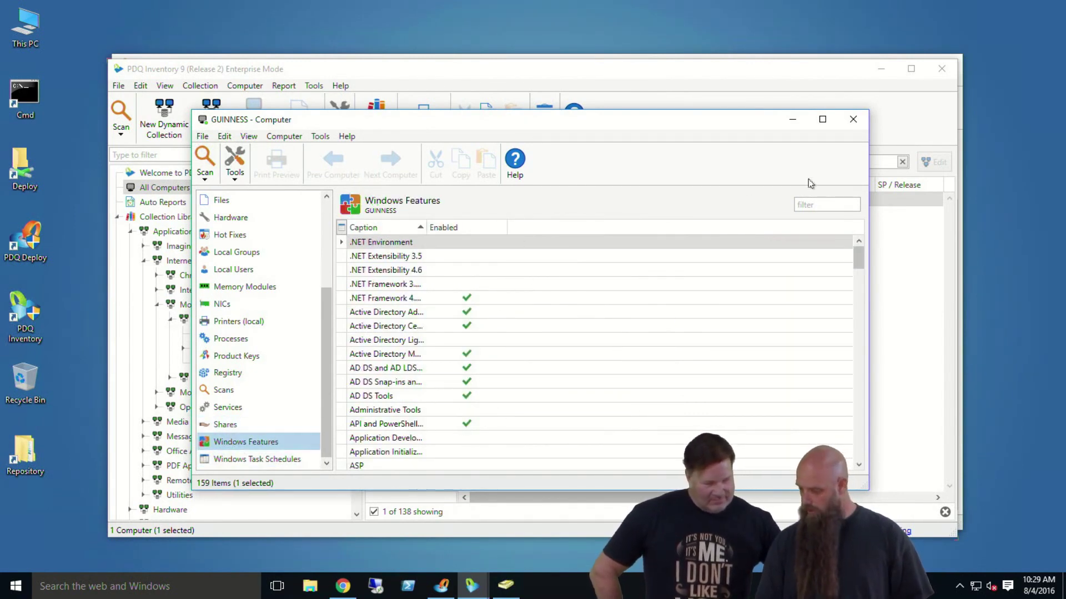
pyautogui.click(816, 203)
pyautogui.write('edg')
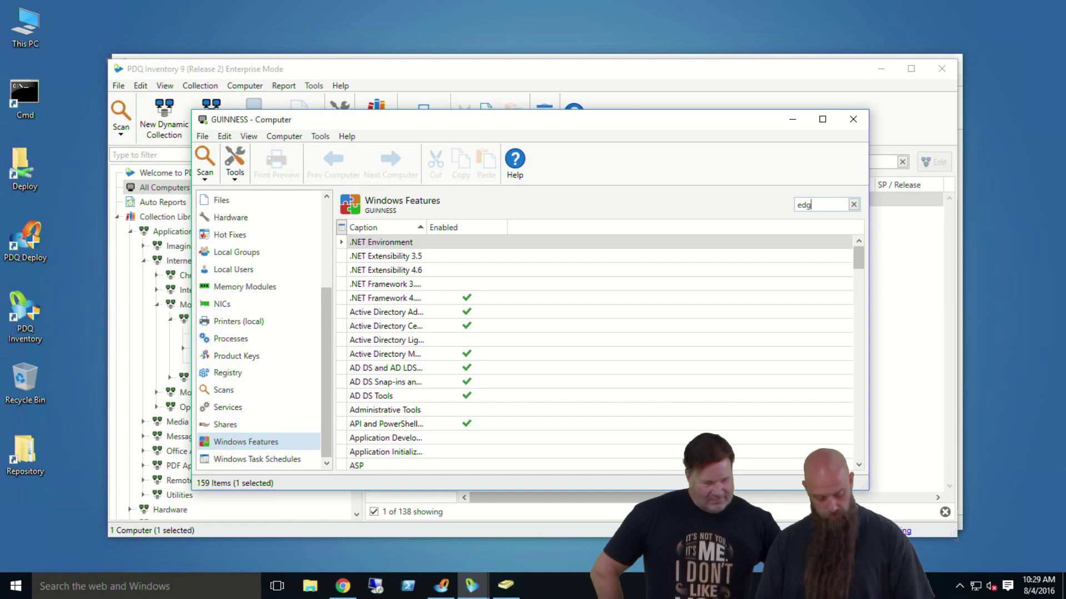
pyautogui.write('e')
pyautogui.click(853, 204)
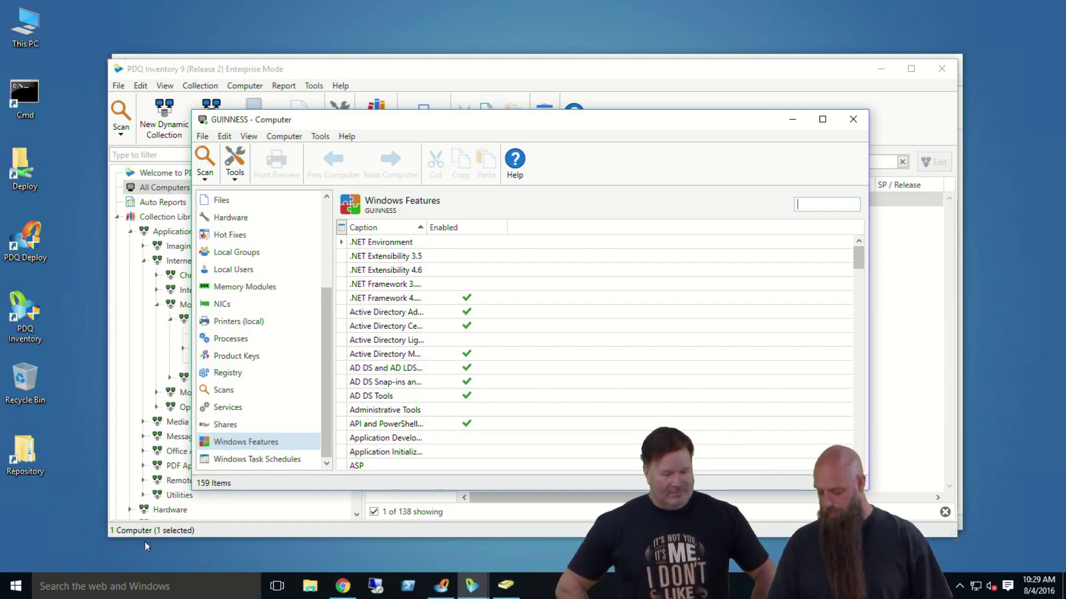
# - Put the command "Get-AppxPackage -AllUsers *edge* |Remove-AppxPackage" into a new Notepad document, and close it without saving
pyautogui.click(80, 584)
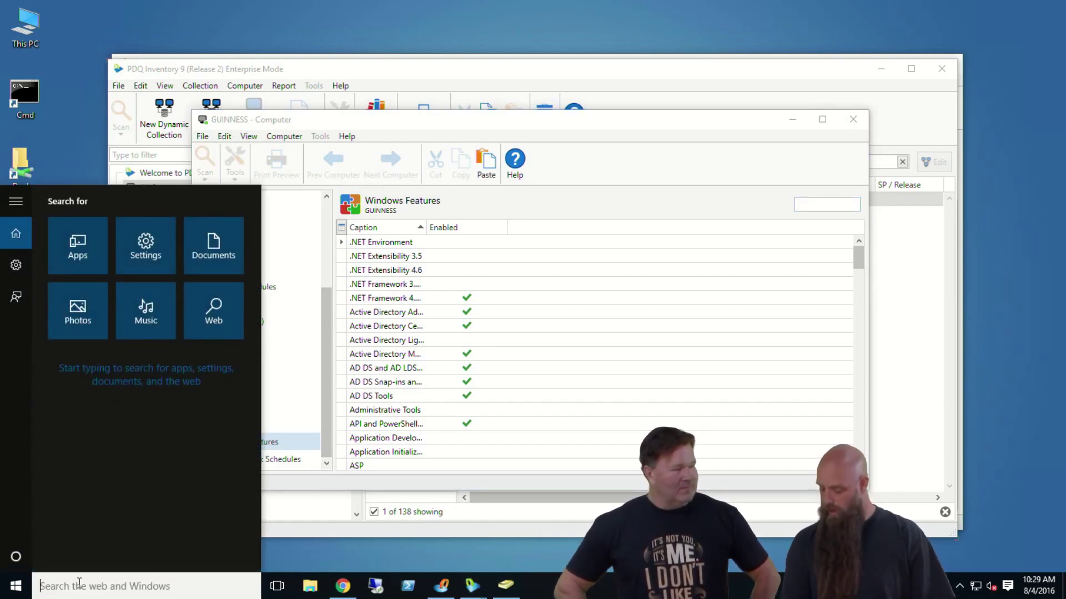
pyautogui.write('notep')
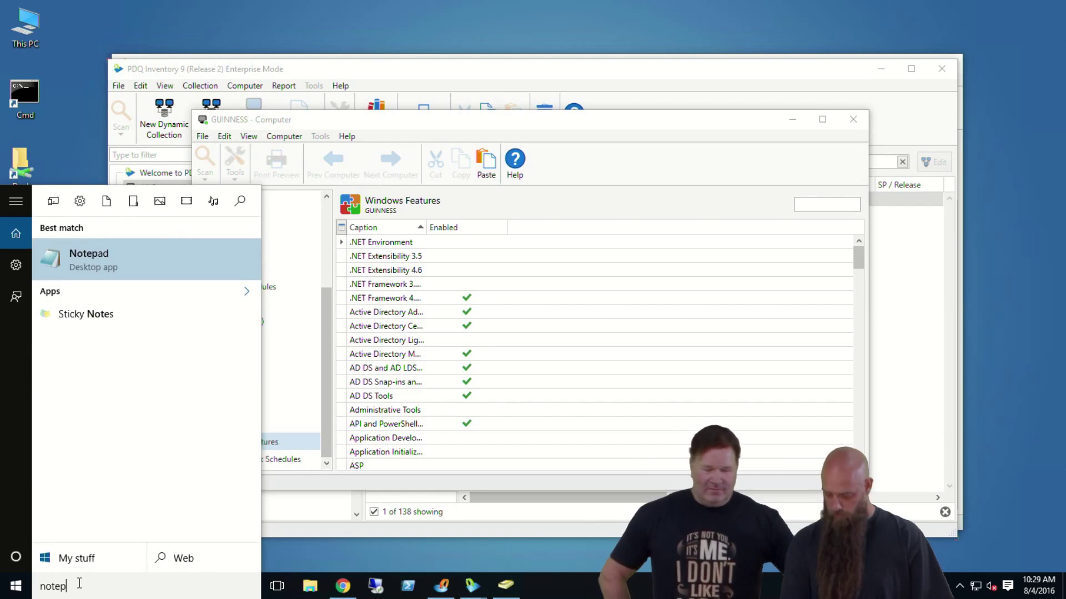
pyautogui.press('Return')
pyautogui.write('Get-AppxPackage -AllUsers *edge* |Remove-AppxPackage')
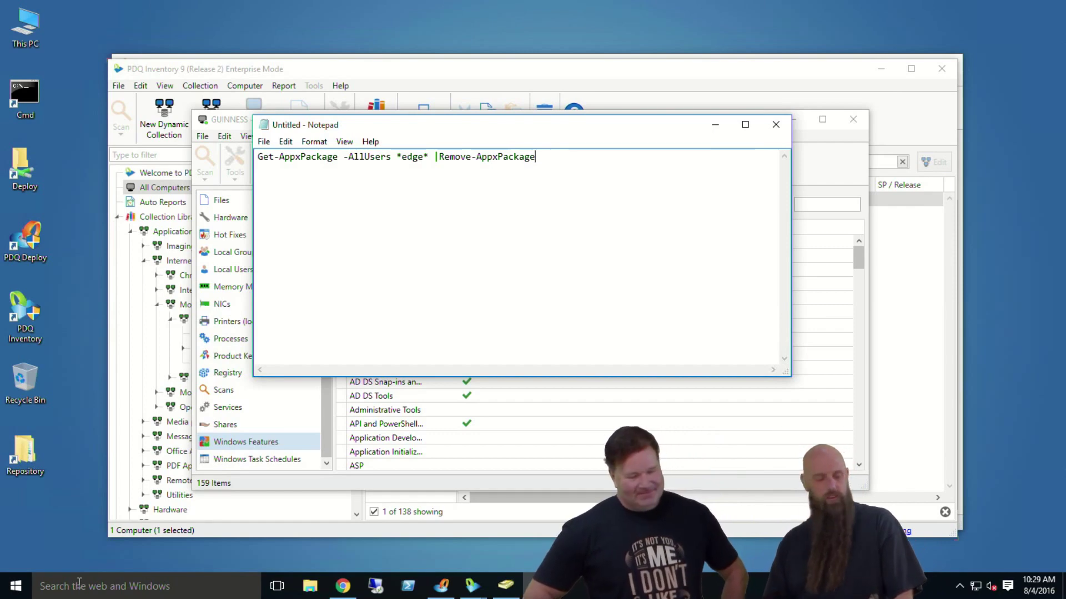
pyautogui.click(772, 127)
pyautogui.click(557, 293)
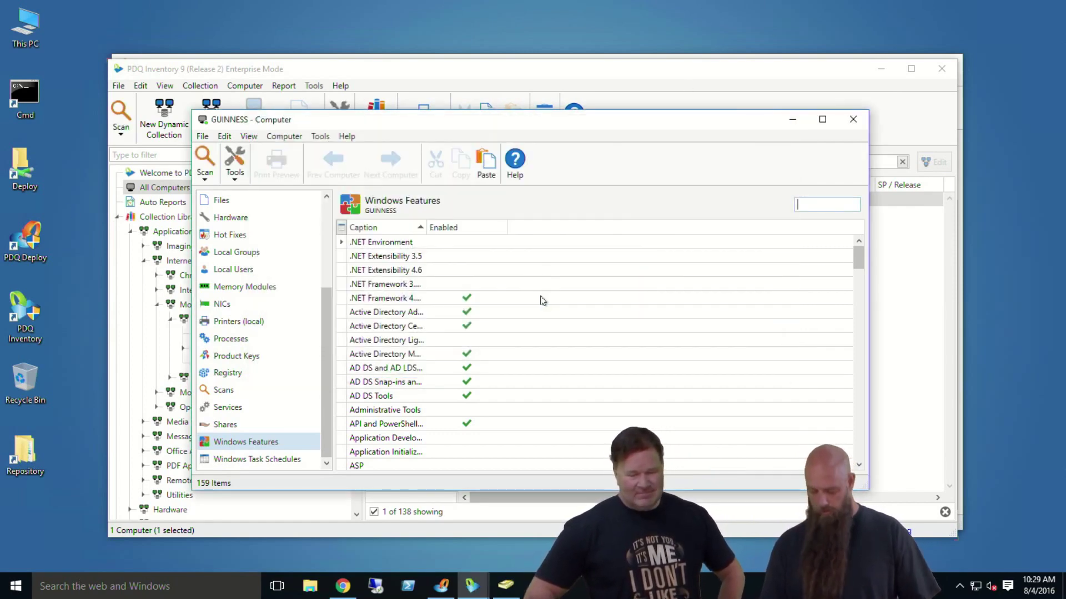
# - Search Windows for "wordpad" and open a new WordPad document
pyautogui.write('r')
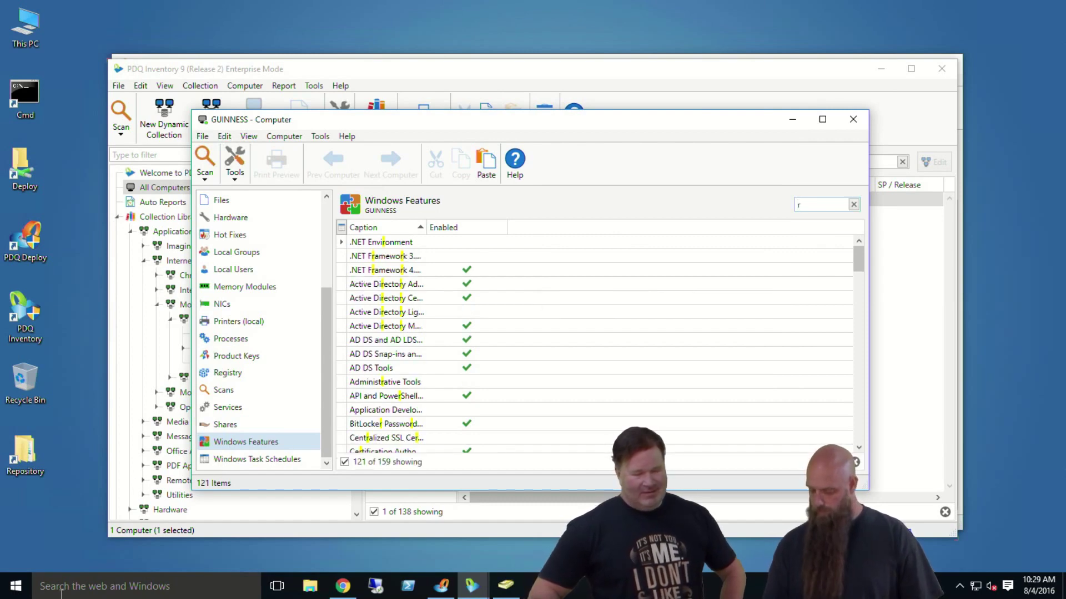
pyautogui.click(9, 588)
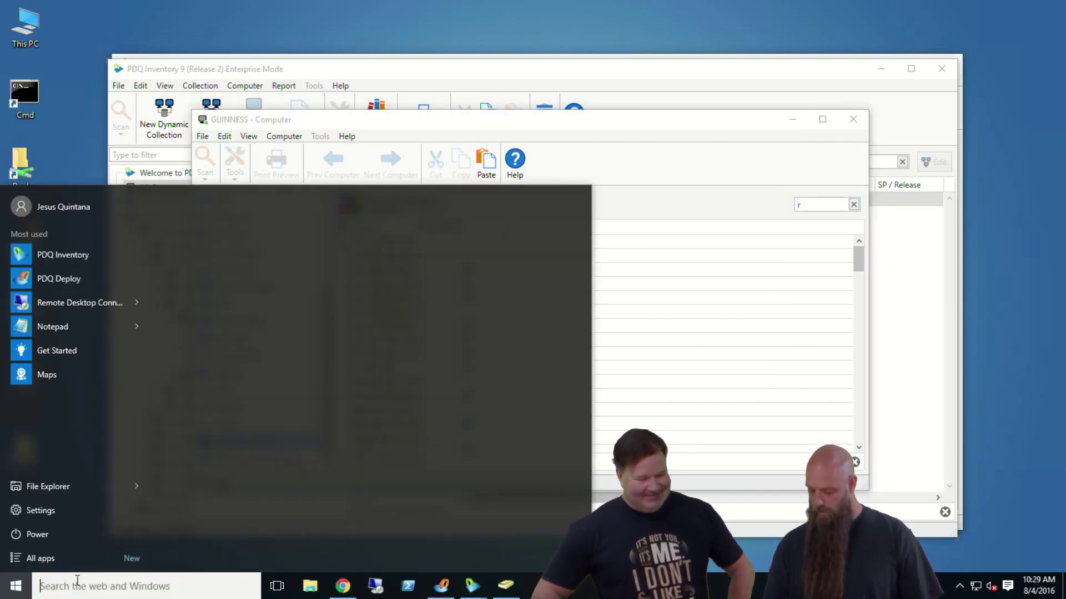
pyautogui.click(75, 582)
pyautogui.write('worpad')
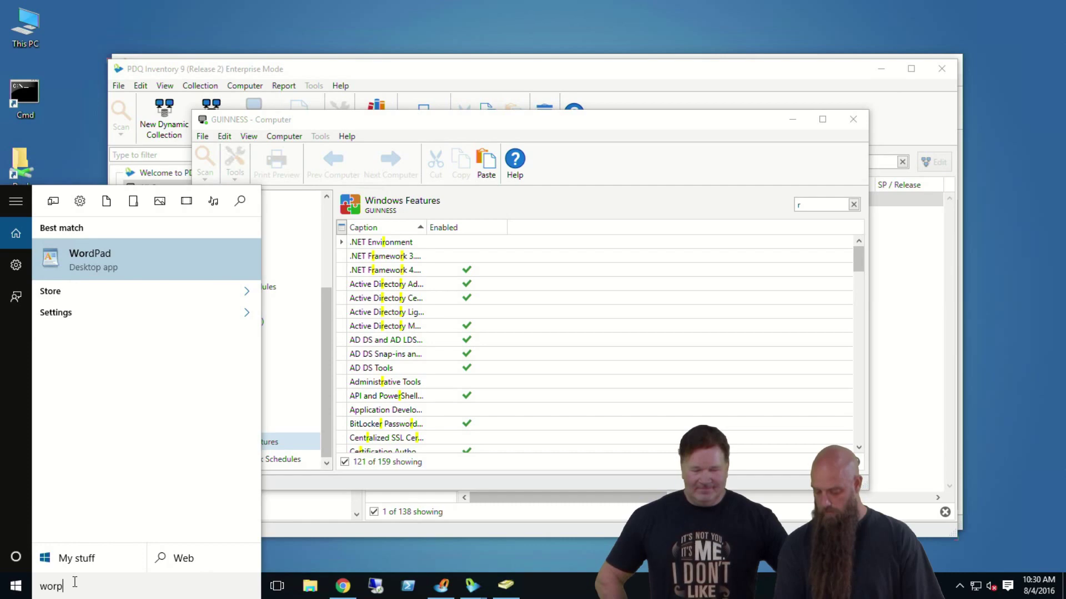
pyautogui.press('BackSpace')
pyautogui.press('BackSpace')
pyautogui.press('BackSpace')
pyautogui.write('dpad')
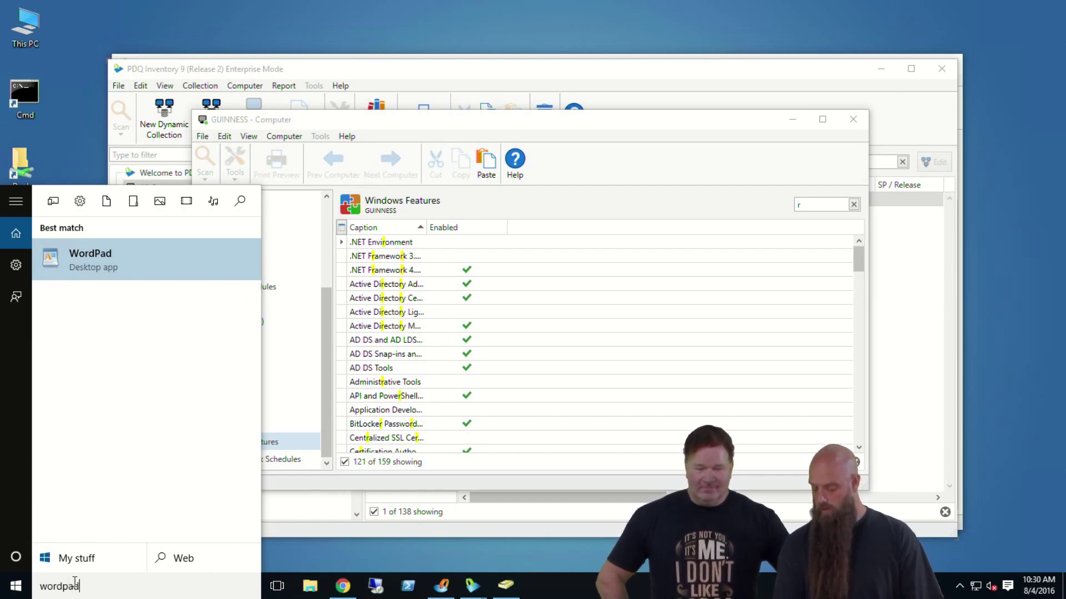
pyautogui.press('Return')
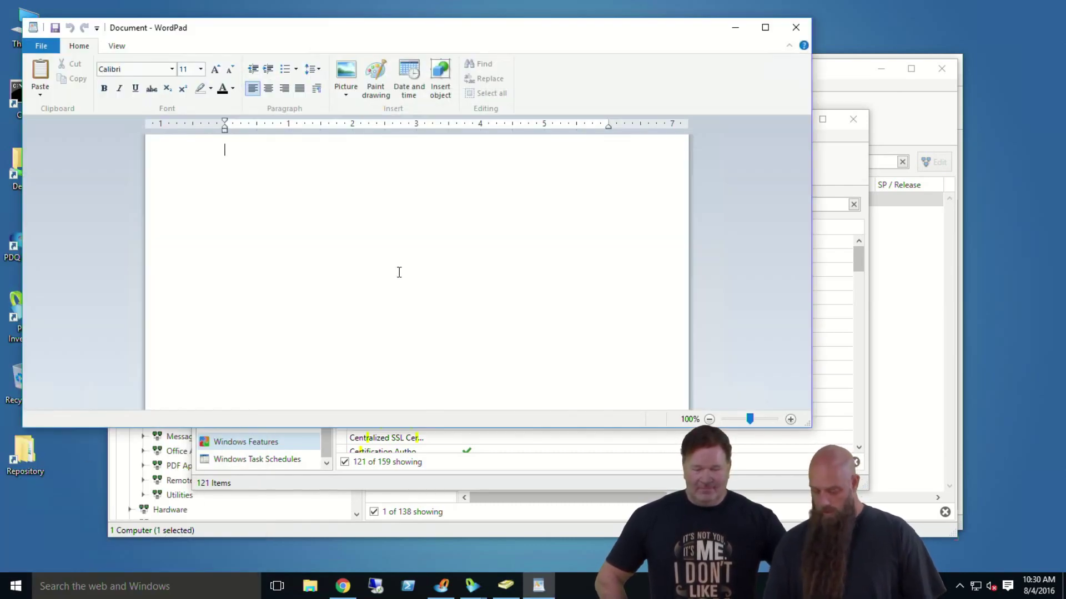
# - Put the command "Get-AppxPackage -AllUsers *edge* |Remove-AppxPackage" into the WordPad document and set its font size to 22
pyautogui.moveTo(456, 28); pyautogui.dragTo(565, 82)
pyautogui.write('Get-AppxPackage -AllUsers *edge* |Remove-AppxPackage')
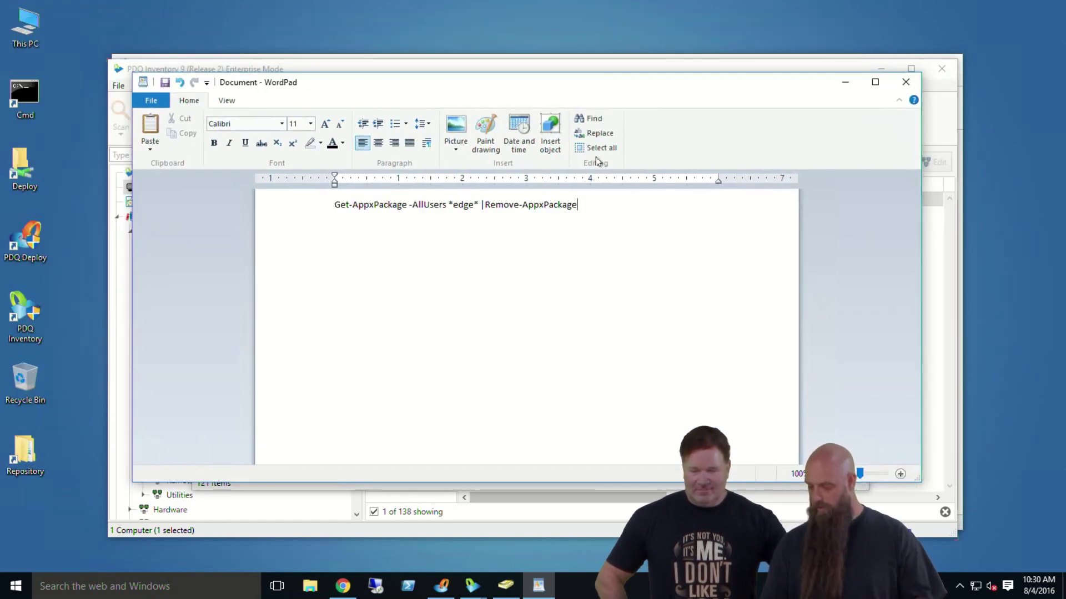
pyautogui.moveTo(626, 200); pyautogui.dragTo(310, 162)
pyautogui.click(310, 123)
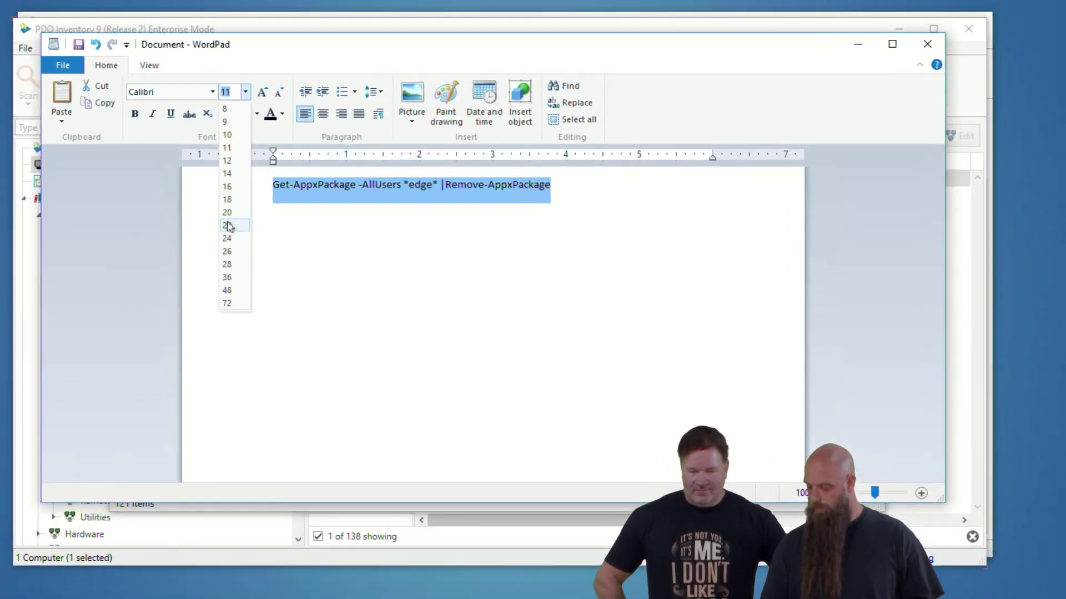
pyautogui.click(294, 232)
pyautogui.click(601, 378)
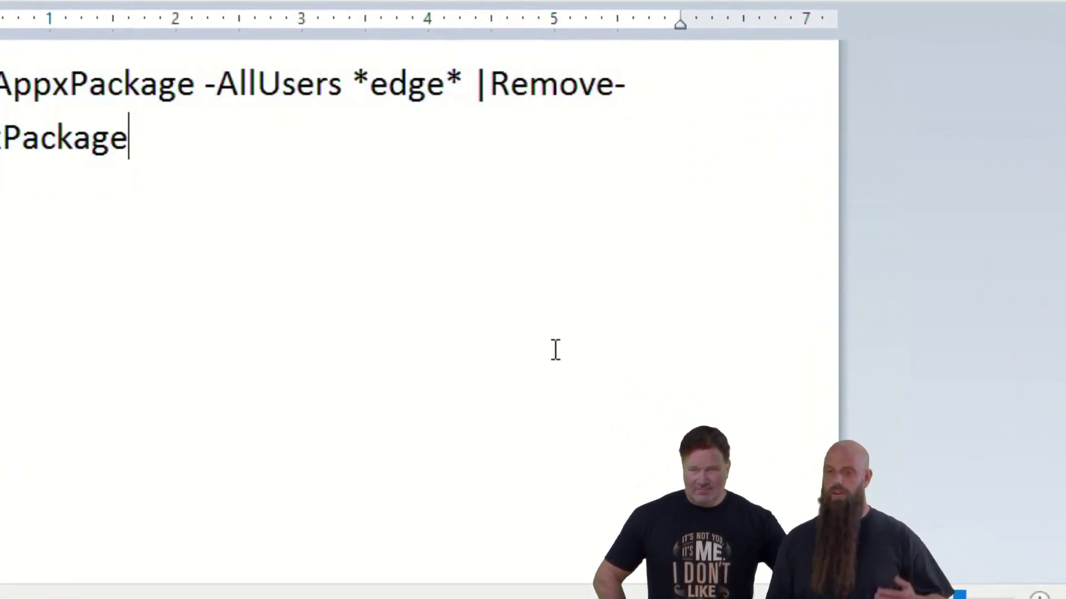